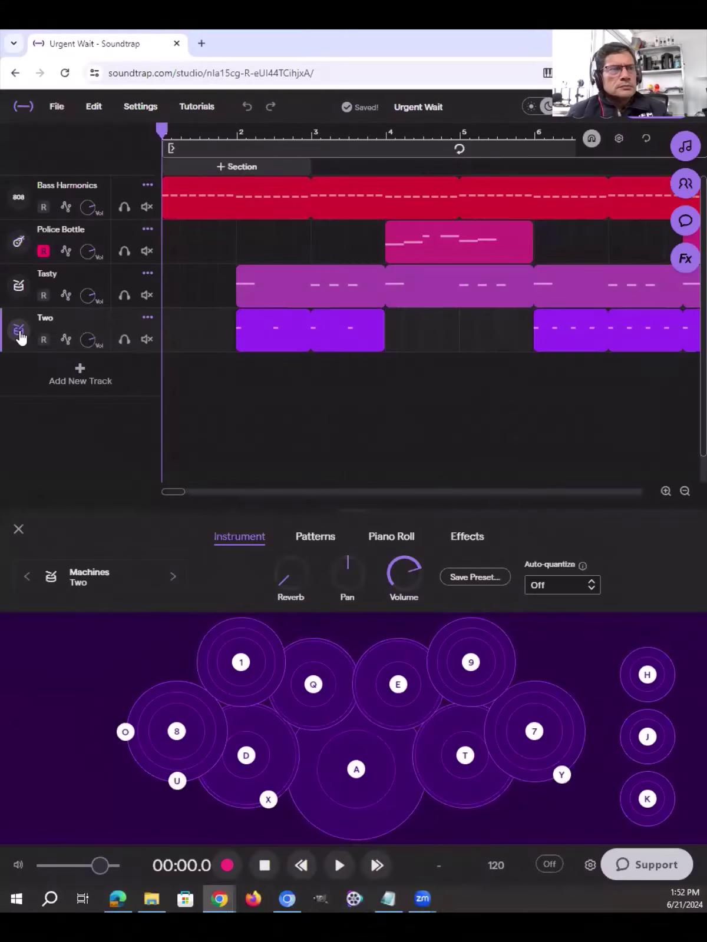
Trigger the A, Q and 7 drum pads on track Two, then show the Police Bottle track's Pop keyboard
{"action": "key", "text": "a"}
{"action": "key", "text": "a"}
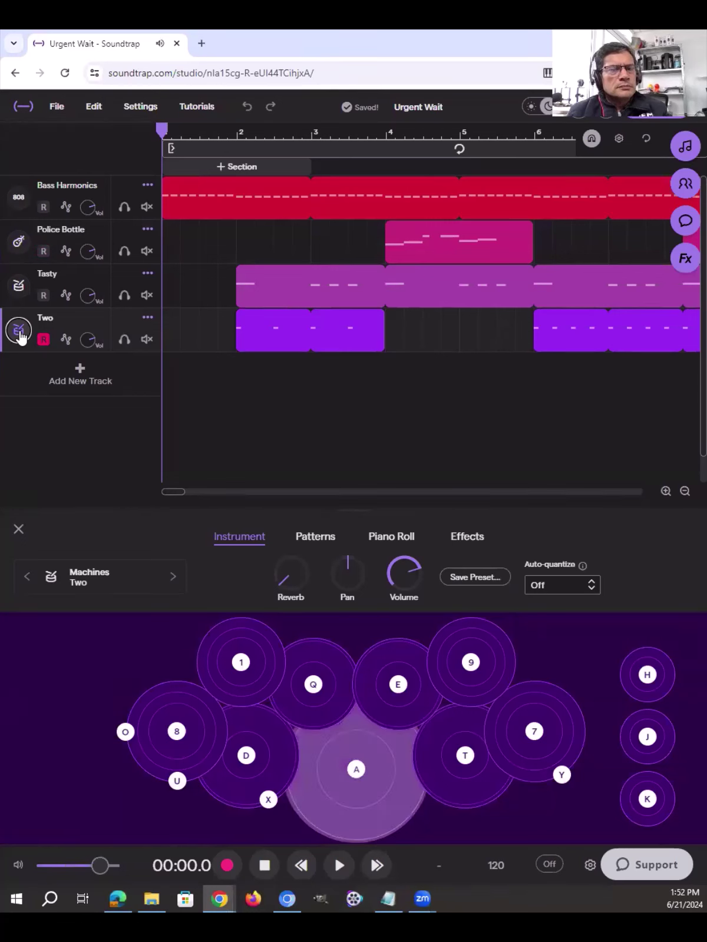
{"action": "key", "text": "q"}
{"action": "key", "text": "a"}
{"action": "key", "text": "a"}
{"action": "key", "text": "q"}
{"action": "key", "text": "a"}
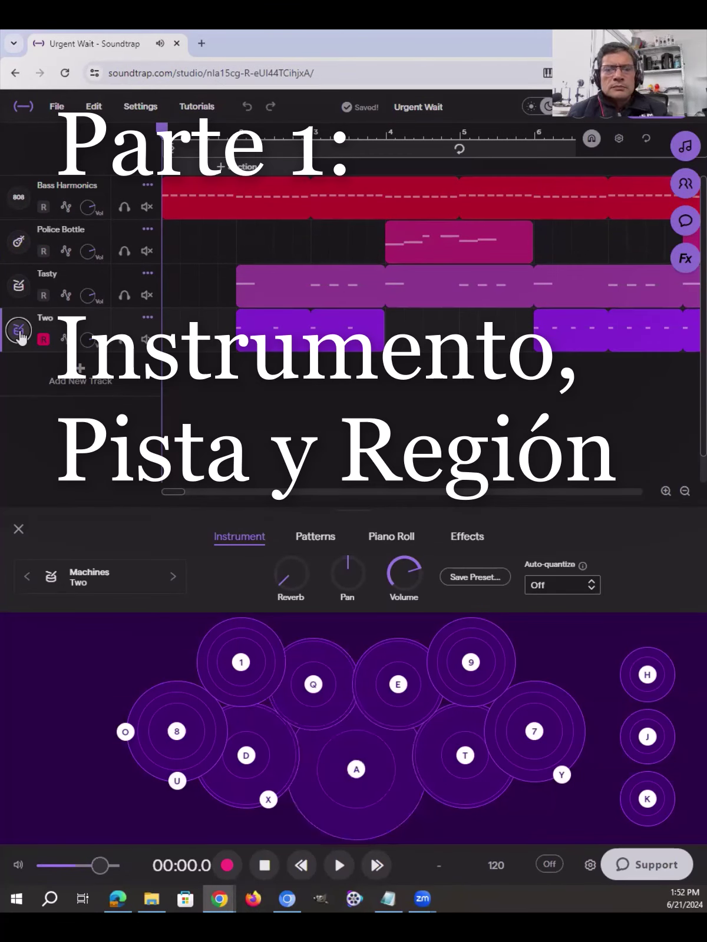
{"action": "key", "text": "a"}
{"action": "key", "text": "q"}
{"action": "key", "text": "7"}
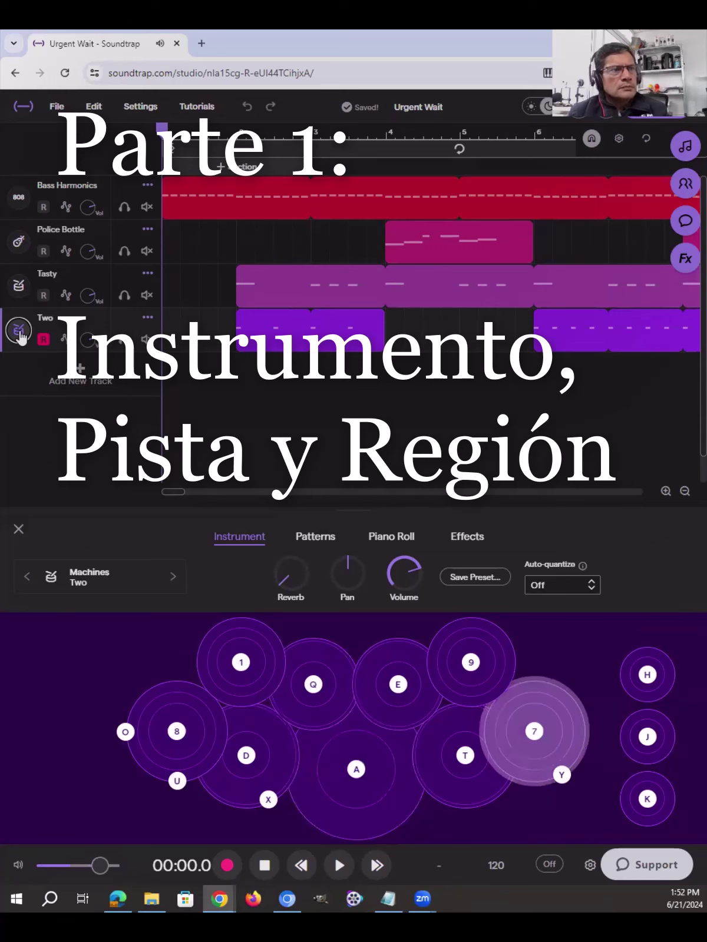
{"action": "key", "text": "a"}
{"action": "key", "text": "a"}
{"action": "key", "text": "a"}
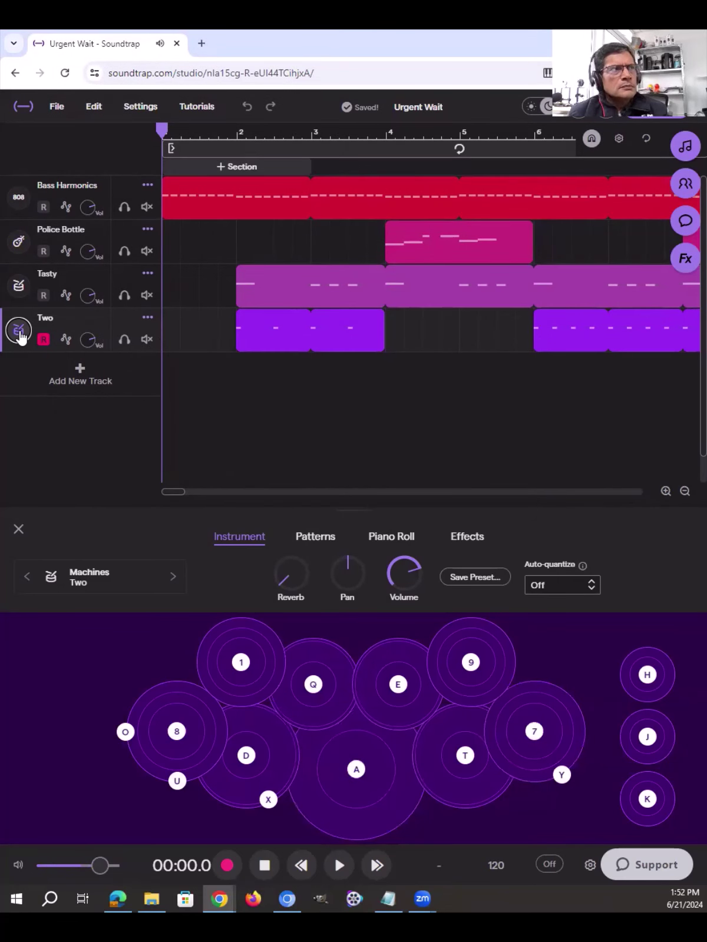
{"action": "left_click", "coordinate": [19, 252]}
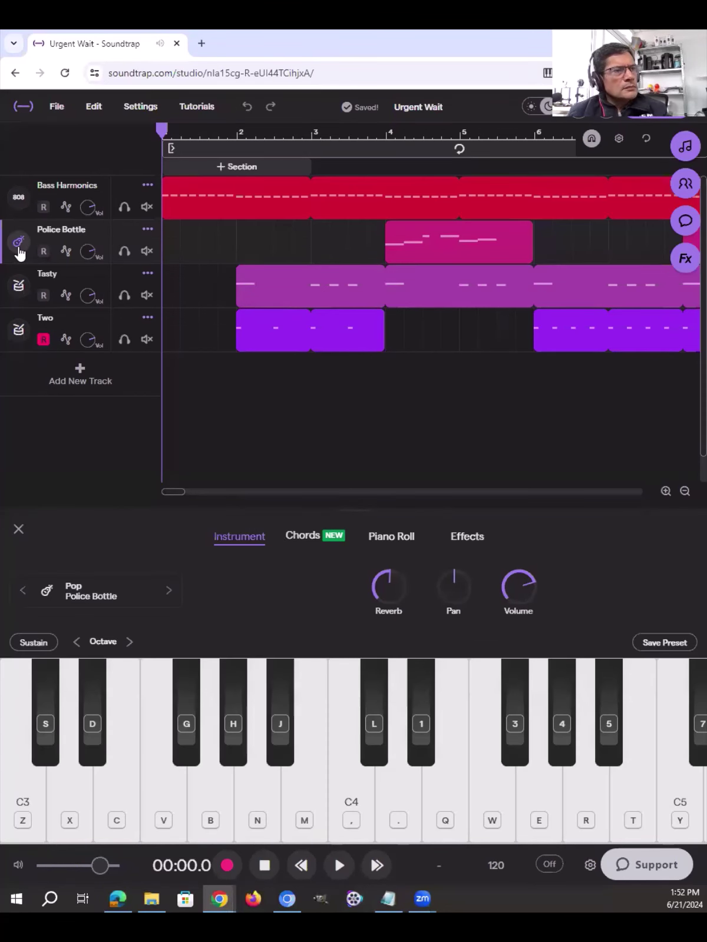
{"action": "key", "text": "c"}
{"action": "key", "text": "b"}
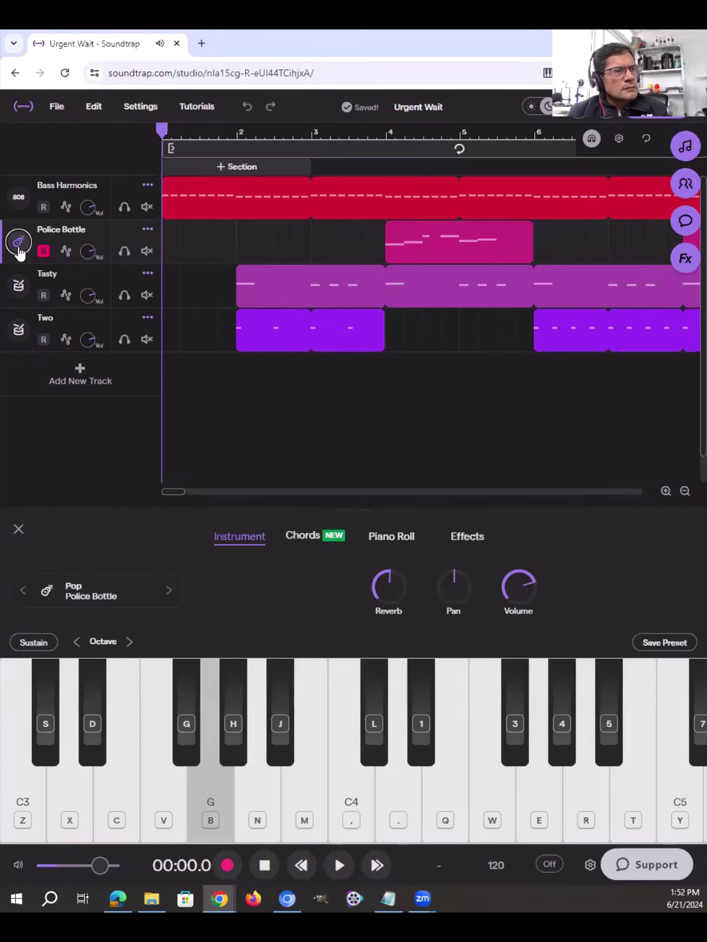
{"action": "key", "text": "c"}
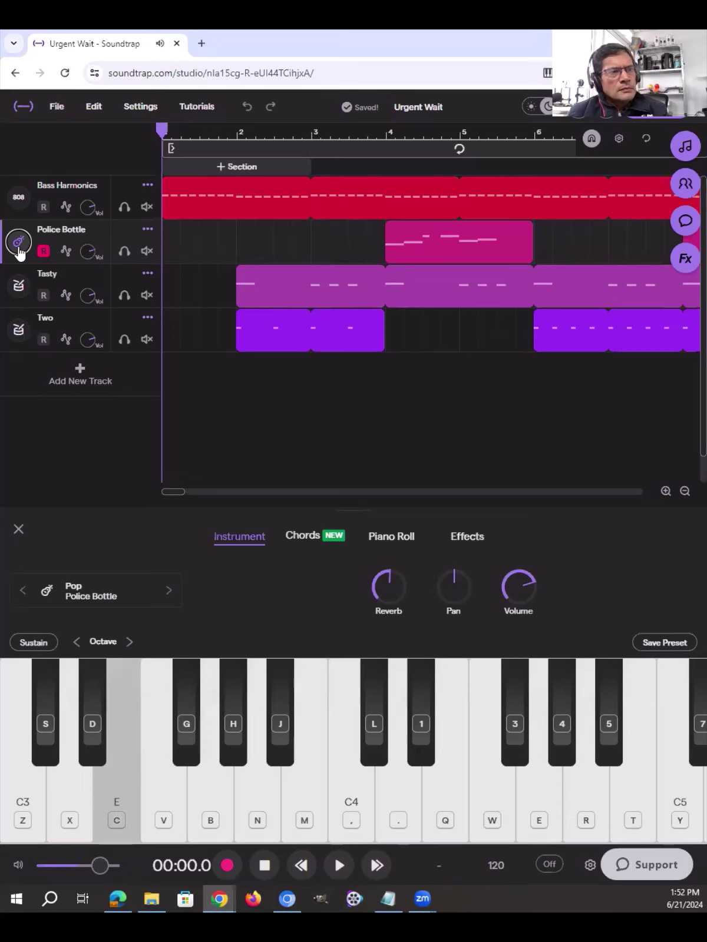
{"action": "key", "text": "b"}
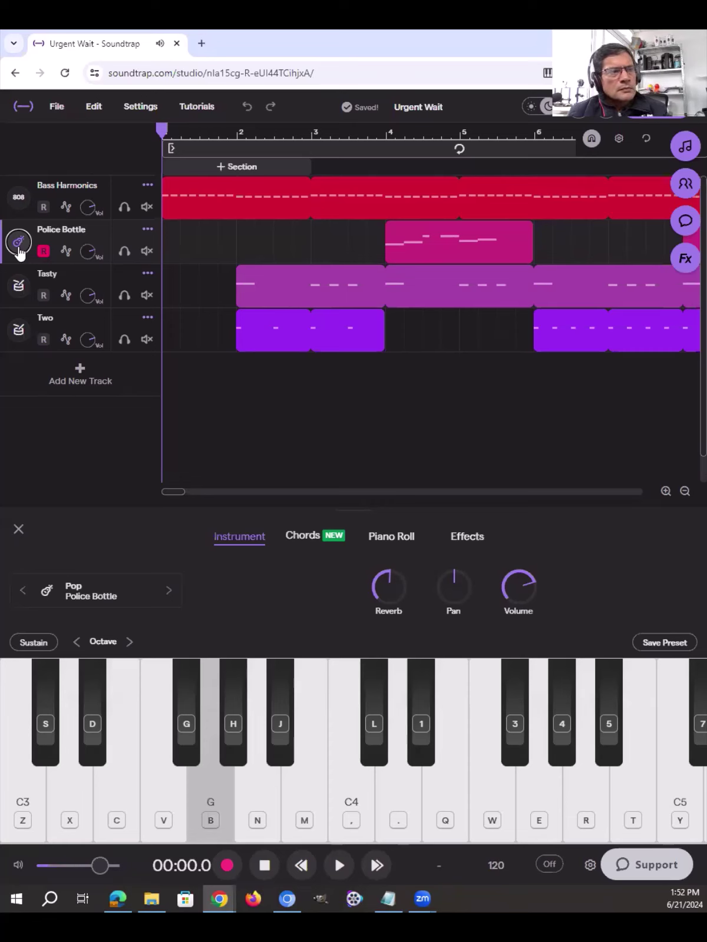
{"action": "key", "text": "c"}
{"action": "key", "text": "b"}
{"action": "key", "text": "b"}
{"action": "key", "text": "b"}
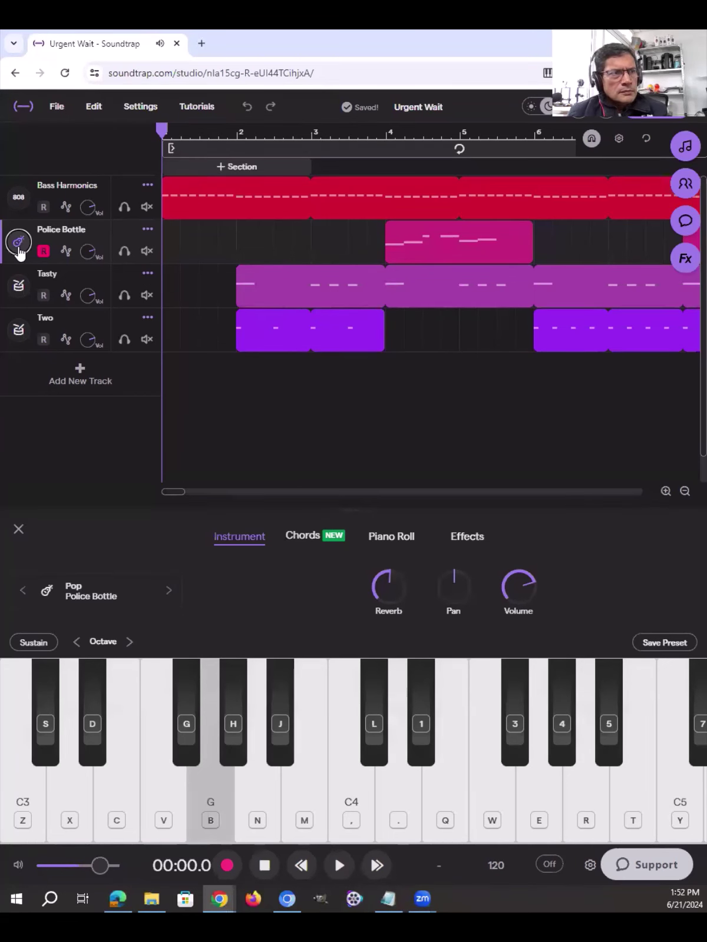
{"action": "key", "text": "b"}
{"action": "key", "text": "n"}
{"action": "key", "text": "n"}
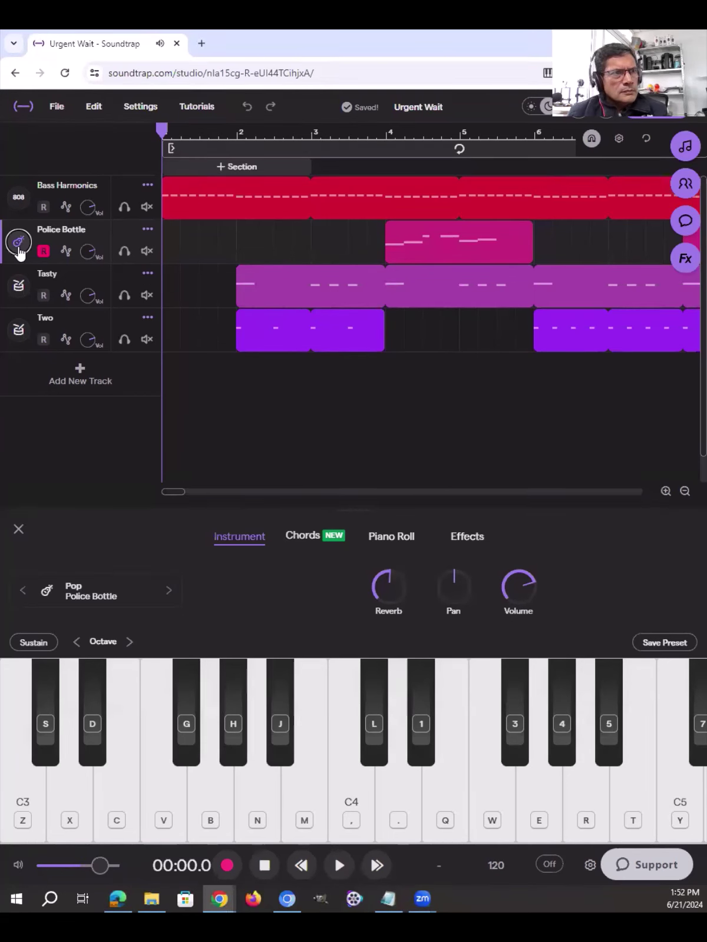
{"action": "key", "text": "m"}
{"action": "key", "text": "m"}
{"action": "key", "text": "c"}
{"action": "key", "text": "m"}
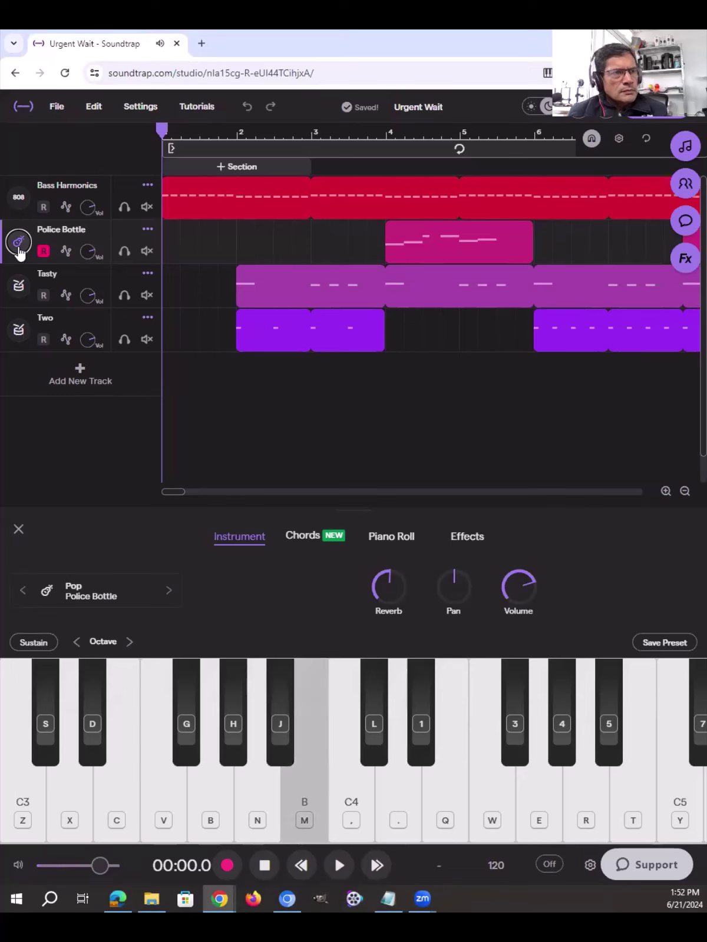
{"action": "key", "text": "c"}
{"action": "key", "text": "n"}
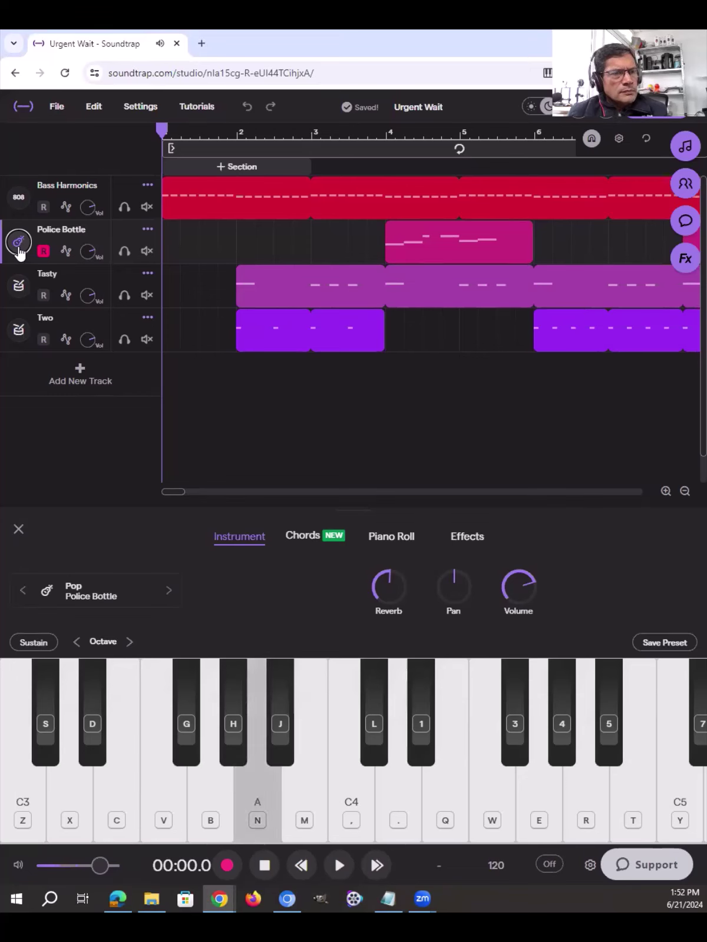
{"action": "key", "text": "c"}
{"action": "key", "text": "b"}
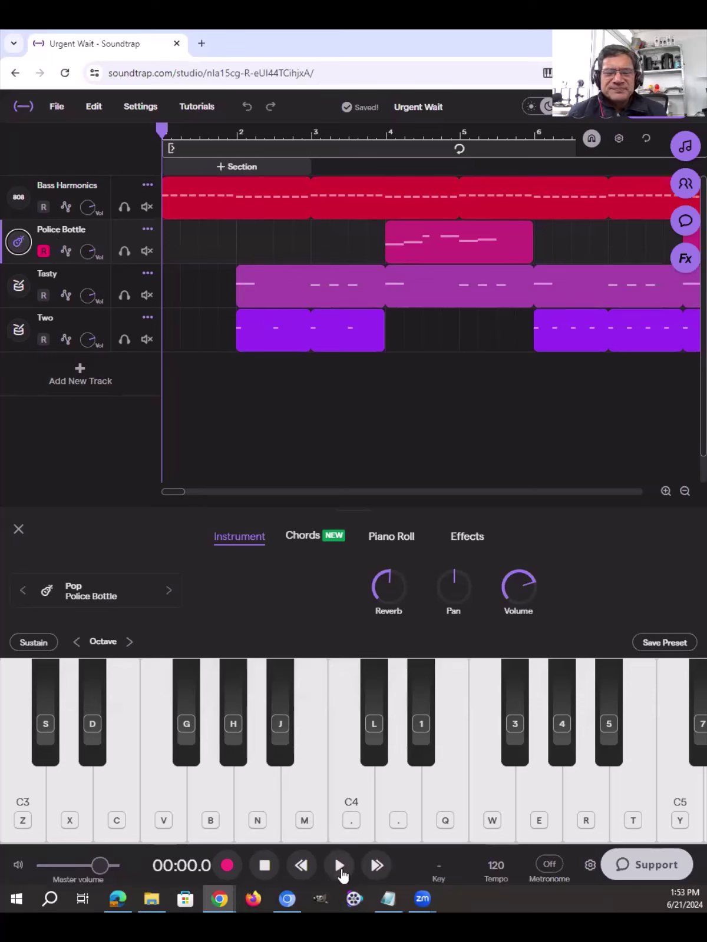
Play the Urgent Wait song from the beginning and stop playback at 00:21.1
{"action": "left_click", "coordinate": [340, 866]}
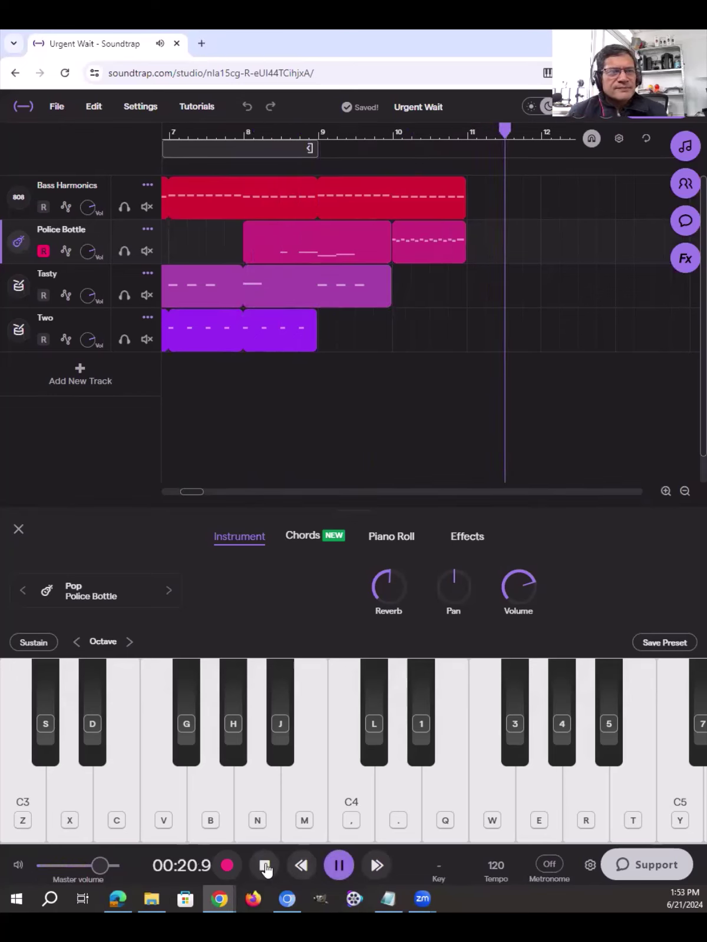
{"action": "left_click", "coordinate": [265, 867]}
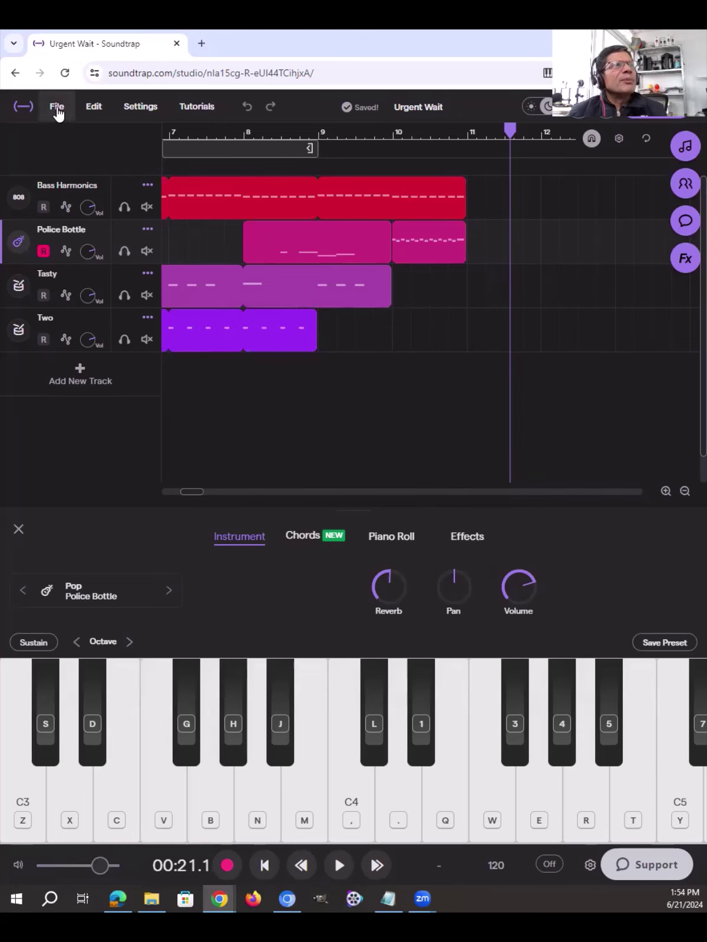
Create a new empty Music project from File > New, opening an Untitled song at 120 tempo
{"action": "left_click", "coordinate": [56, 107]}
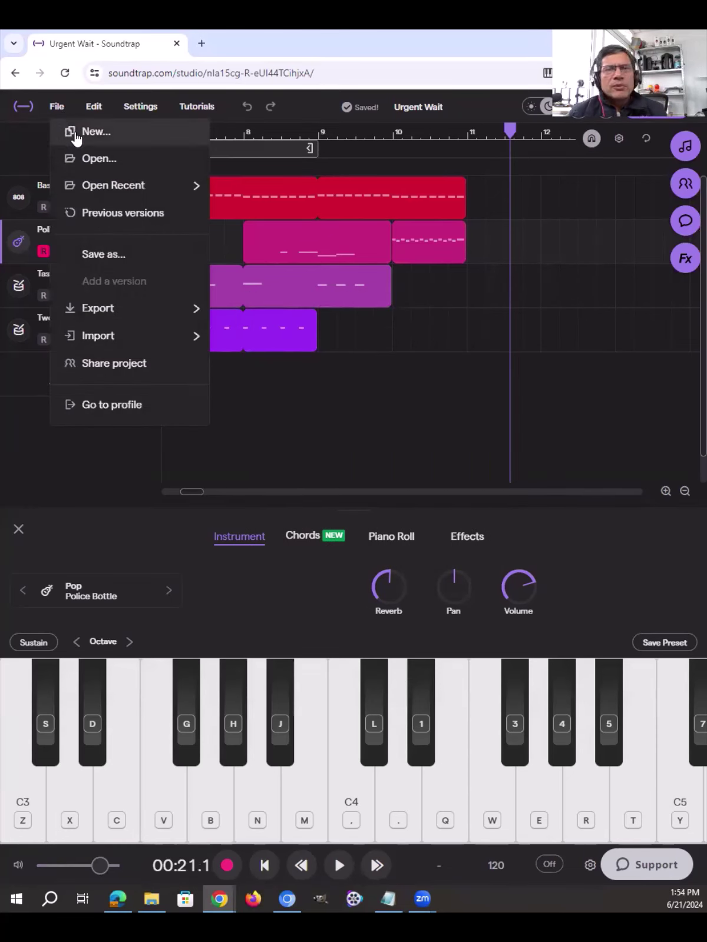
{"action": "left_click", "coordinate": [76, 136]}
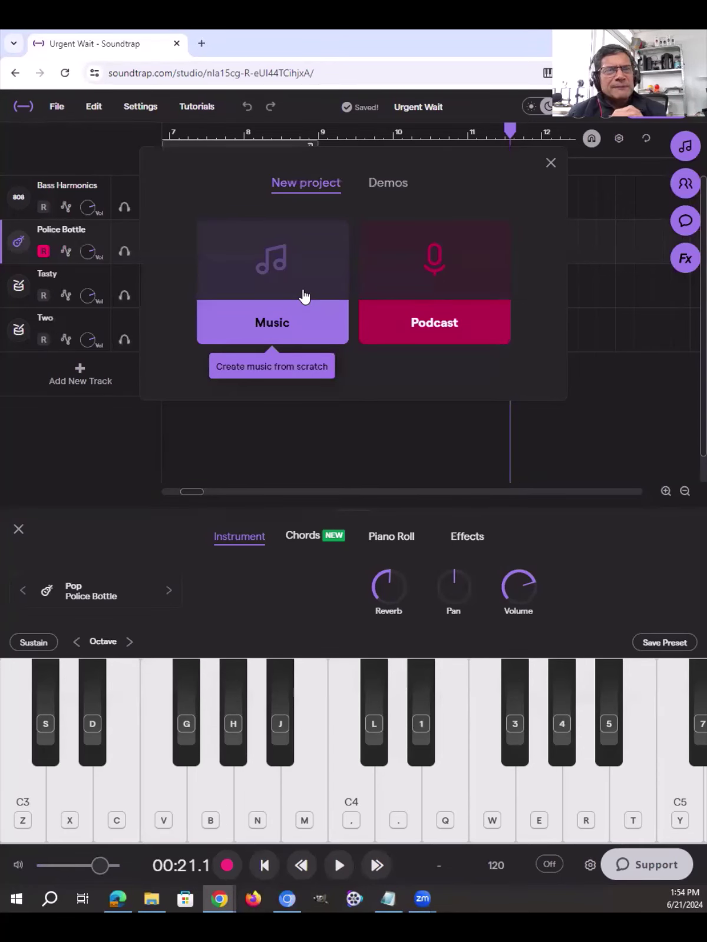
{"action": "left_click", "coordinate": [303, 295]}
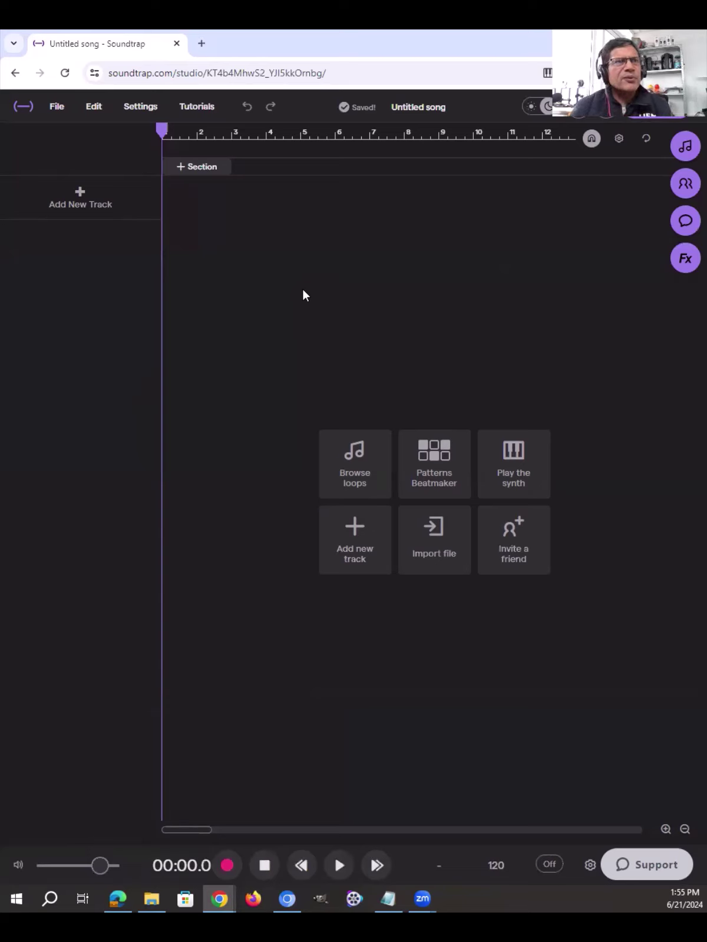
Put the playhead at 00:09.0, go fullscreen, and bring up the Add new track instrument choices
{"action": "left_click", "coordinate": [315, 399]}
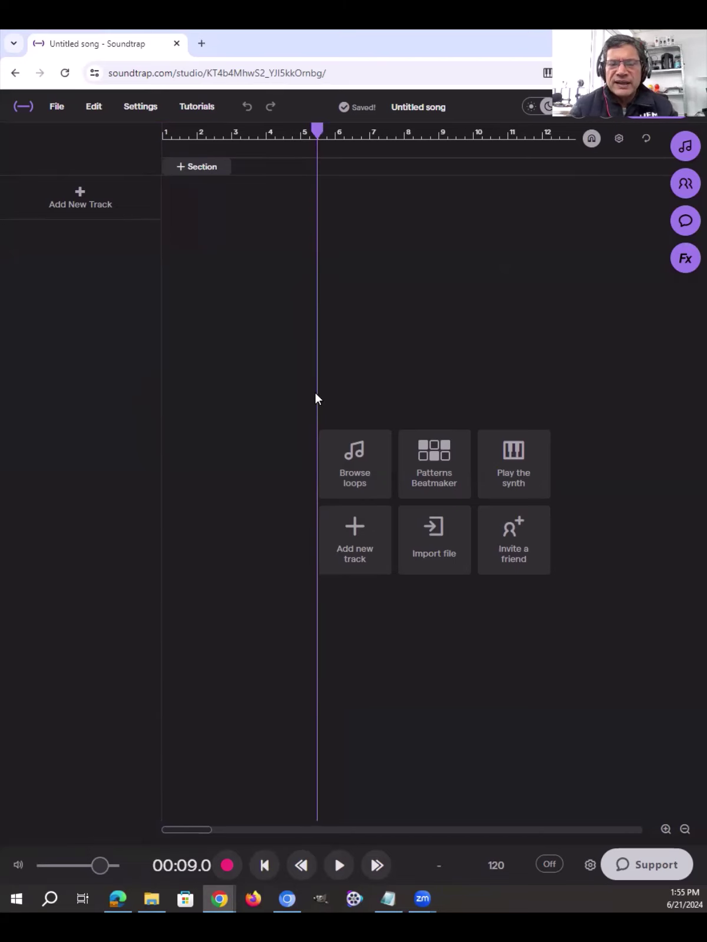
{"action": "key", "text": "F11"}
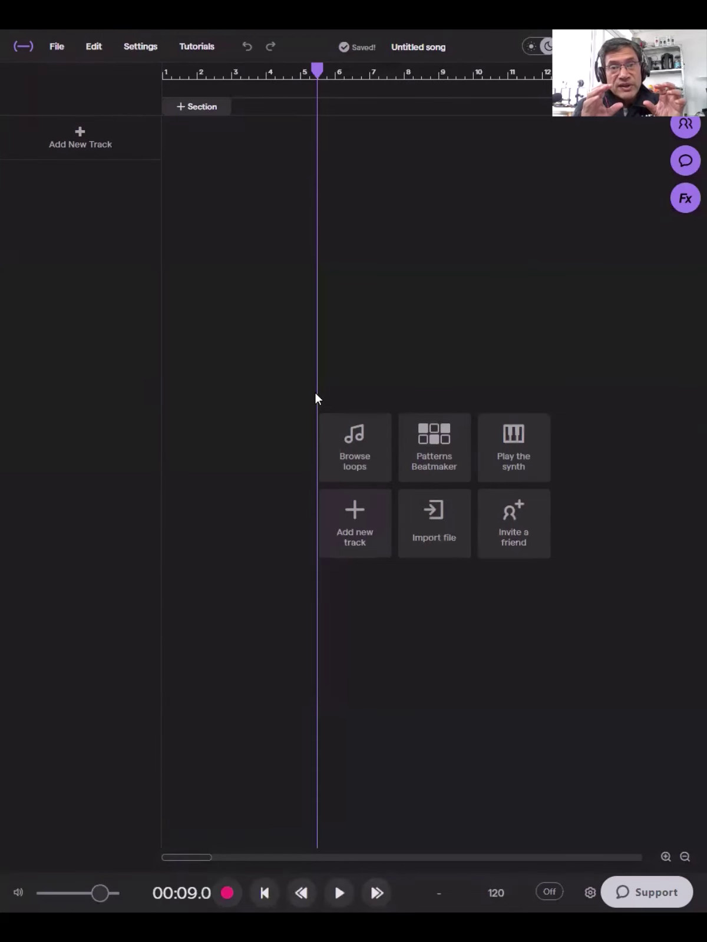
{"action": "left_click", "coordinate": [353, 529]}
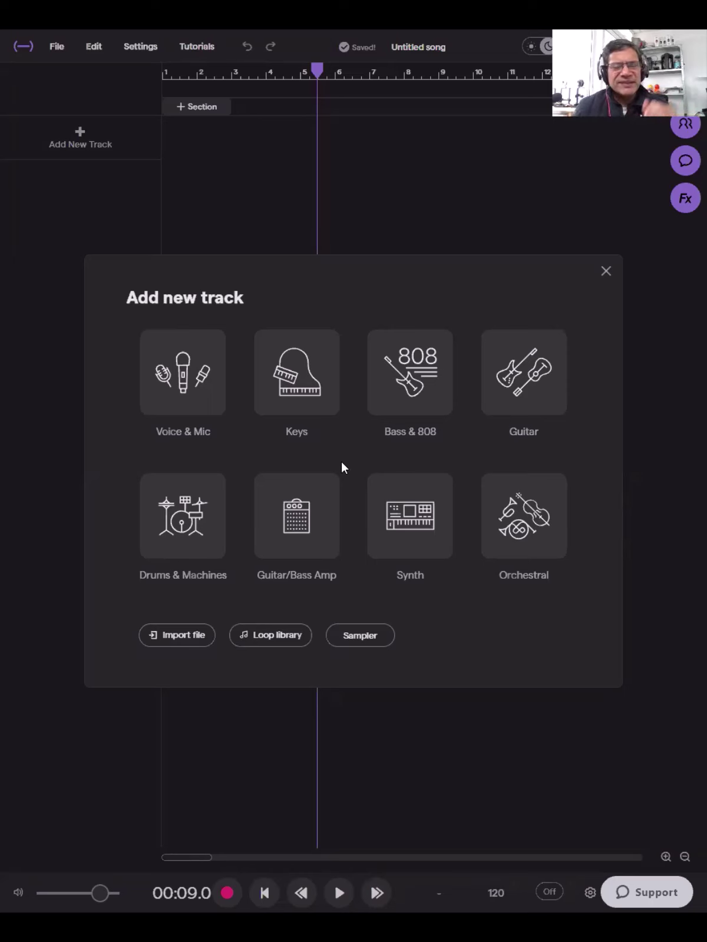
{"action": "left_click", "coordinate": [311, 398]}
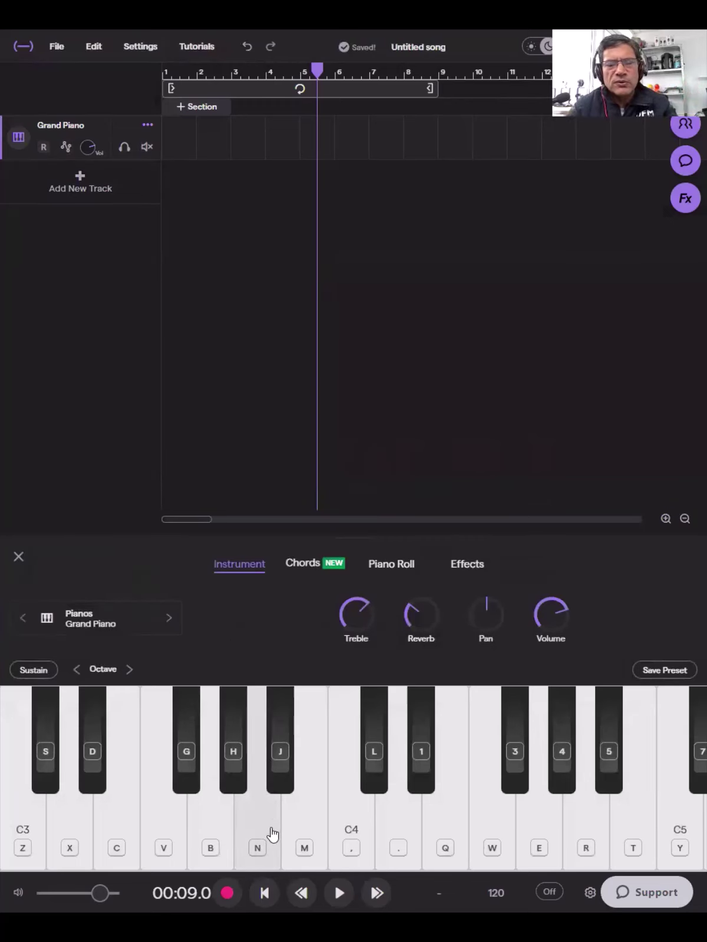
{"action": "key", "text": "m"}
{"action": "key", "text": "n"}
{"action": "key", "text": "m"}
{"action": "key", "text": "n"}
{"action": "key", "text": "v"}
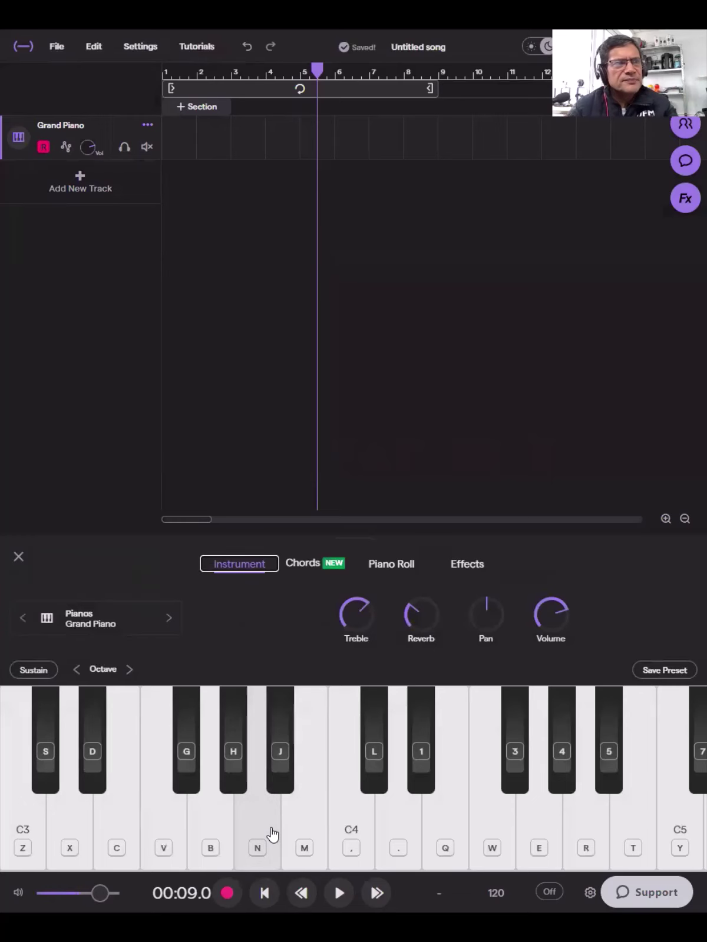
{"action": "key", "text": "s"}
{"action": "key", "text": "d"}
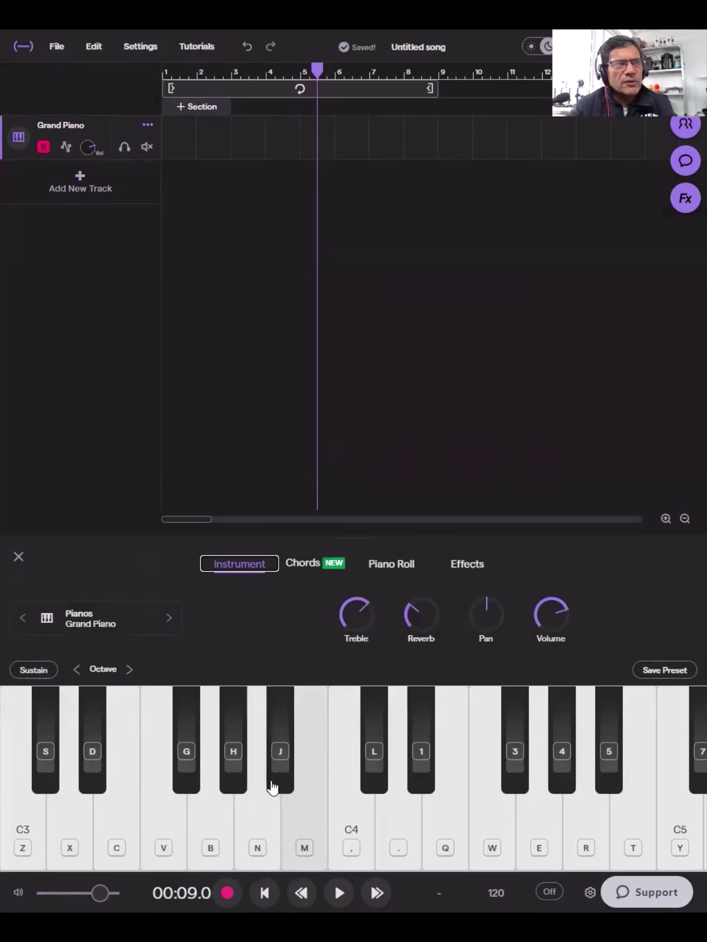
{"action": "left_click", "coordinate": [242, 778]}
{"action": "left_click", "coordinate": [273, 823]}
{"action": "left_click", "coordinate": [227, 784]}
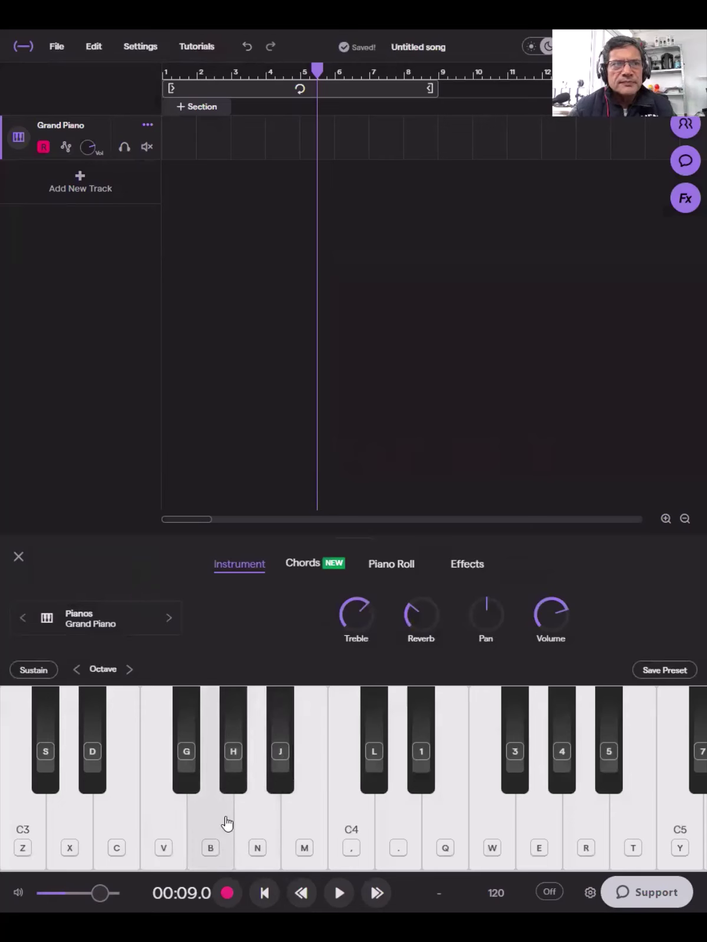
{"action": "left_click", "coordinate": [224, 825]}
{"action": "left_click", "coordinate": [248, 824]}
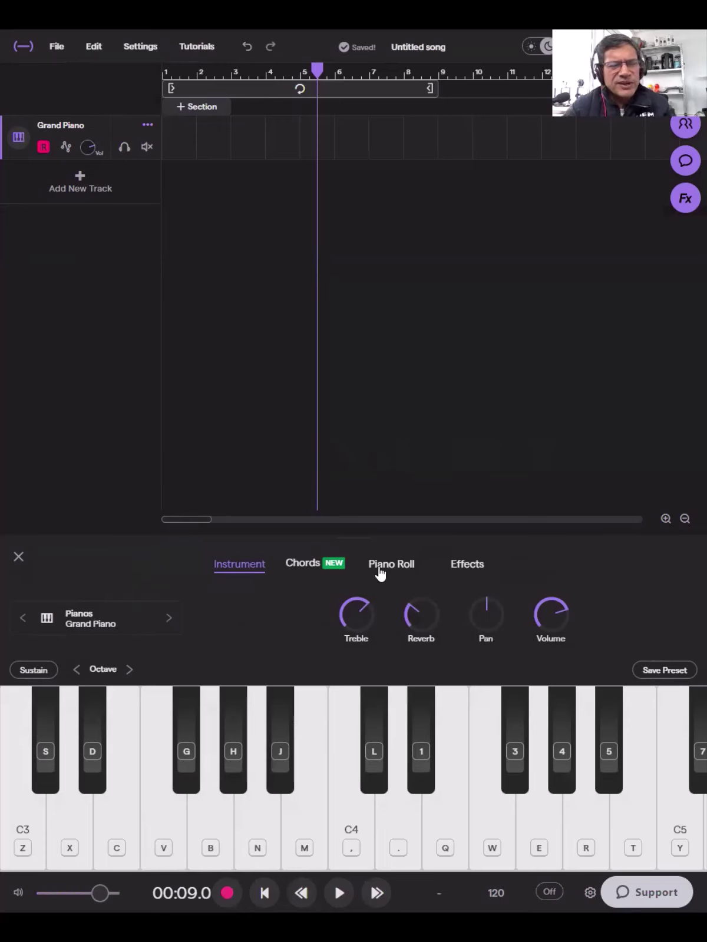
{"action": "key", "text": "m"}
{"action": "key", "text": "m"}
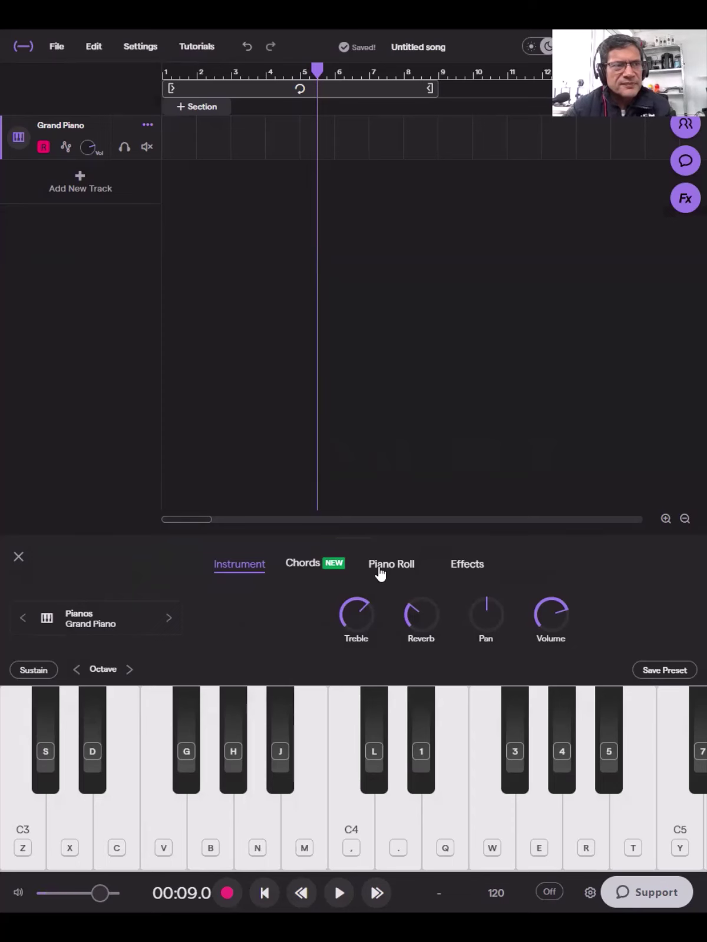
{"action": "key", "text": "m"}
{"action": "key", "text": "n"}
{"action": "key", "text": "m"}
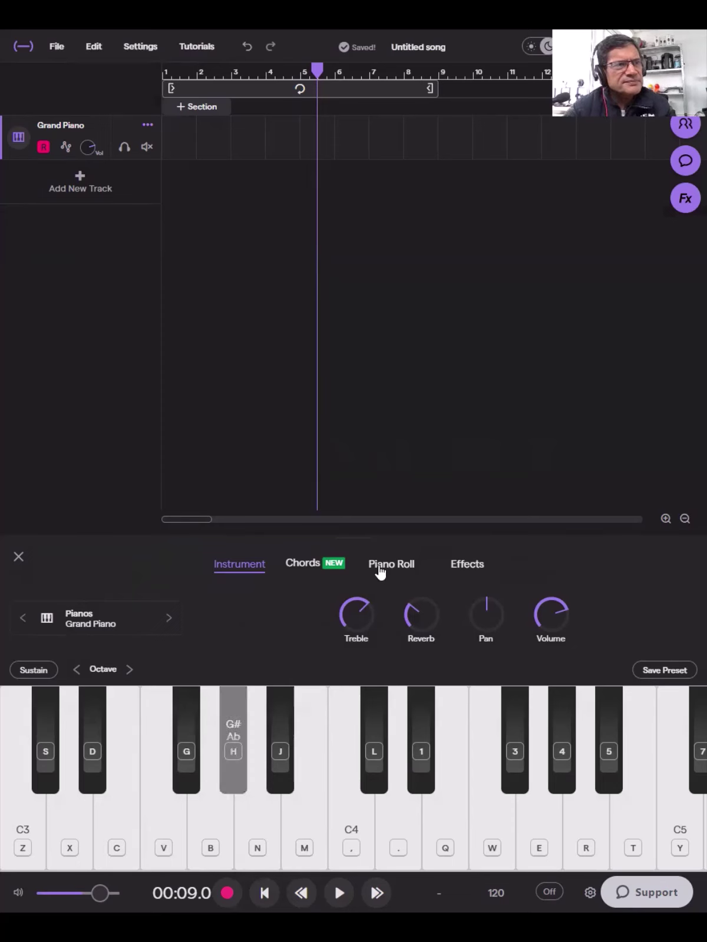
{"action": "key", "text": "g"}
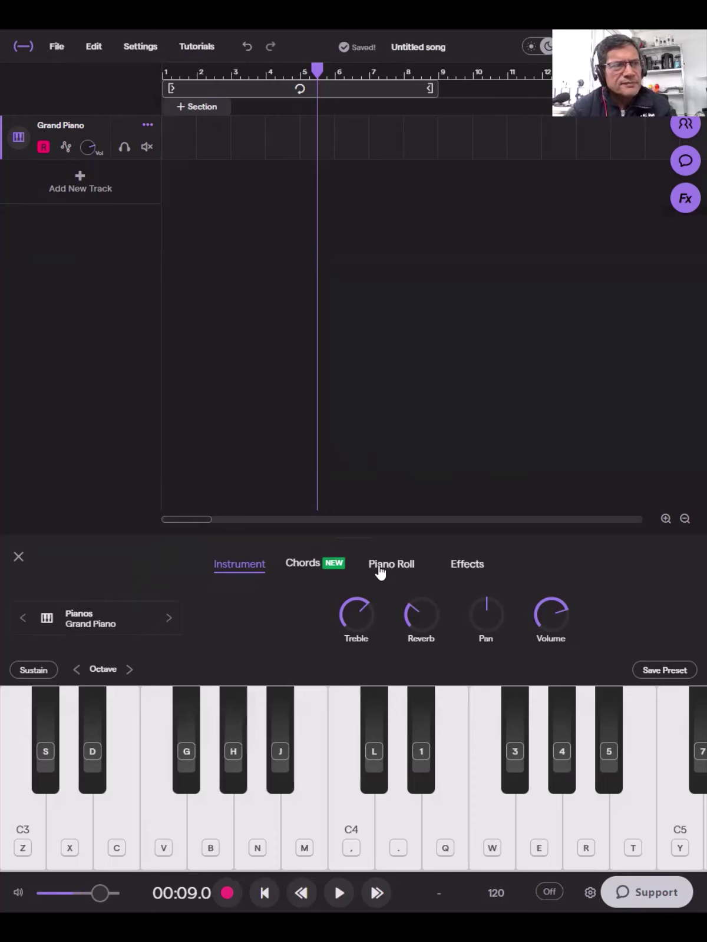
{"action": "key", "text": "g"}
{"action": "key", "text": "j"}
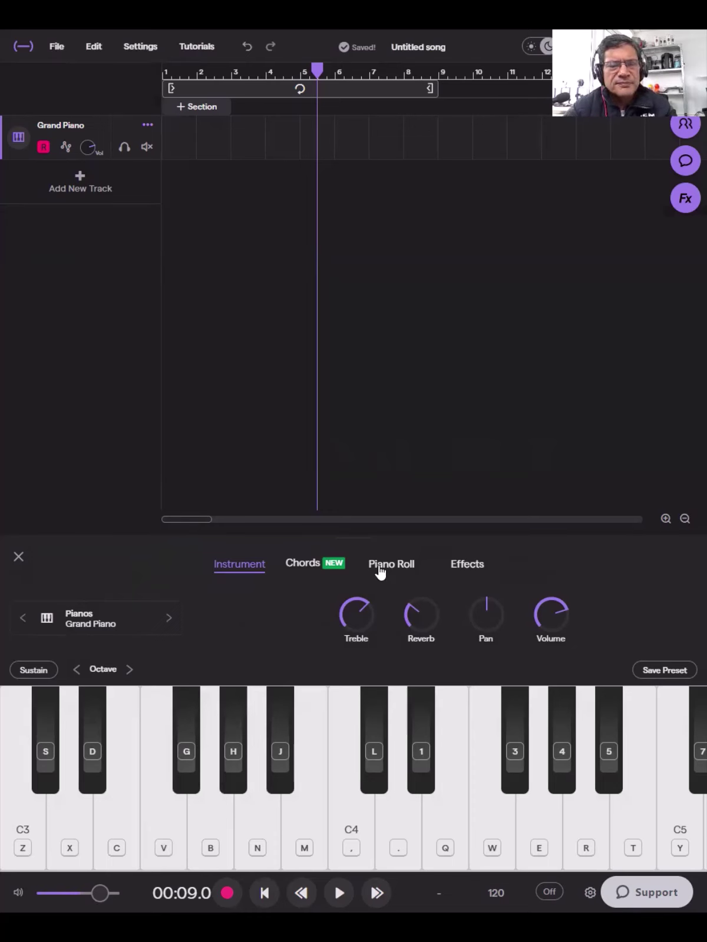
{"action": "key", "text": "g"}
{"action": "key", "text": "h"}
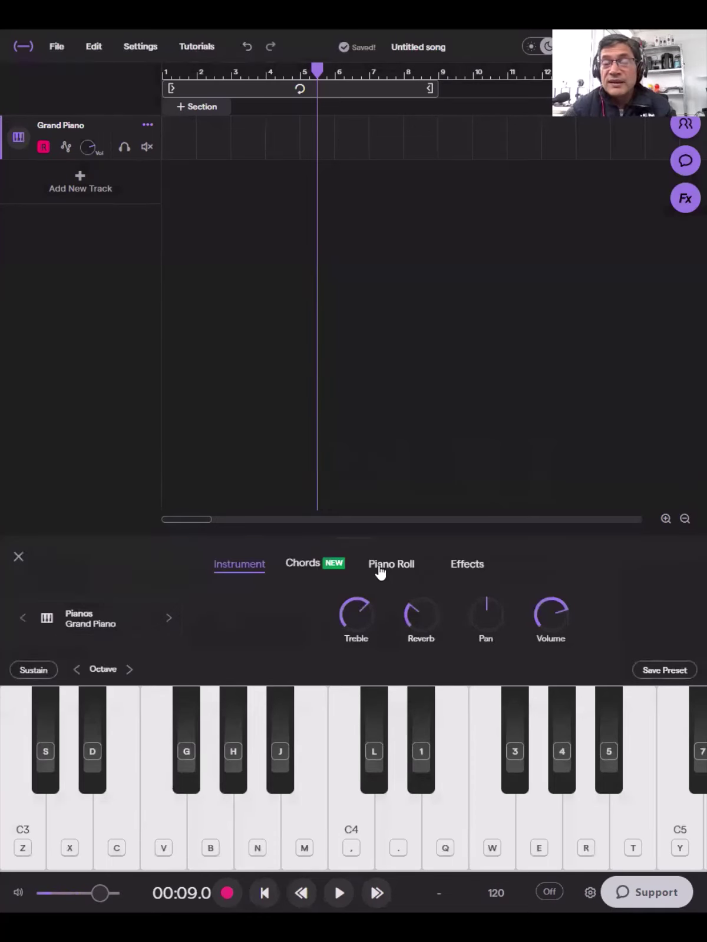
{"action": "key", "text": "h"}
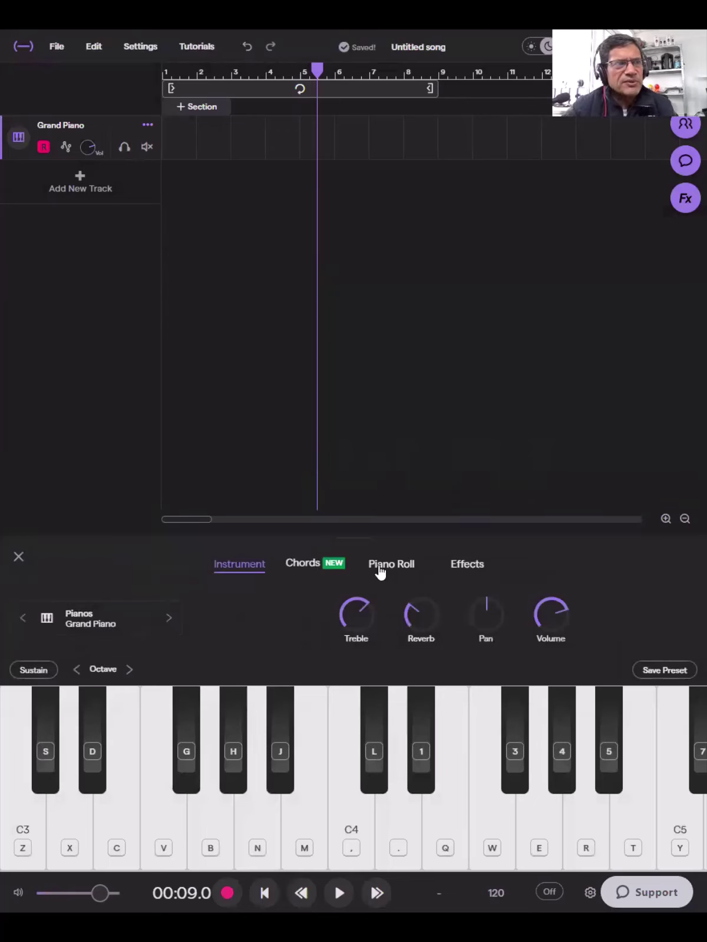
{"action": "key", "text": "b"}
{"action": "key", "text": "b"}
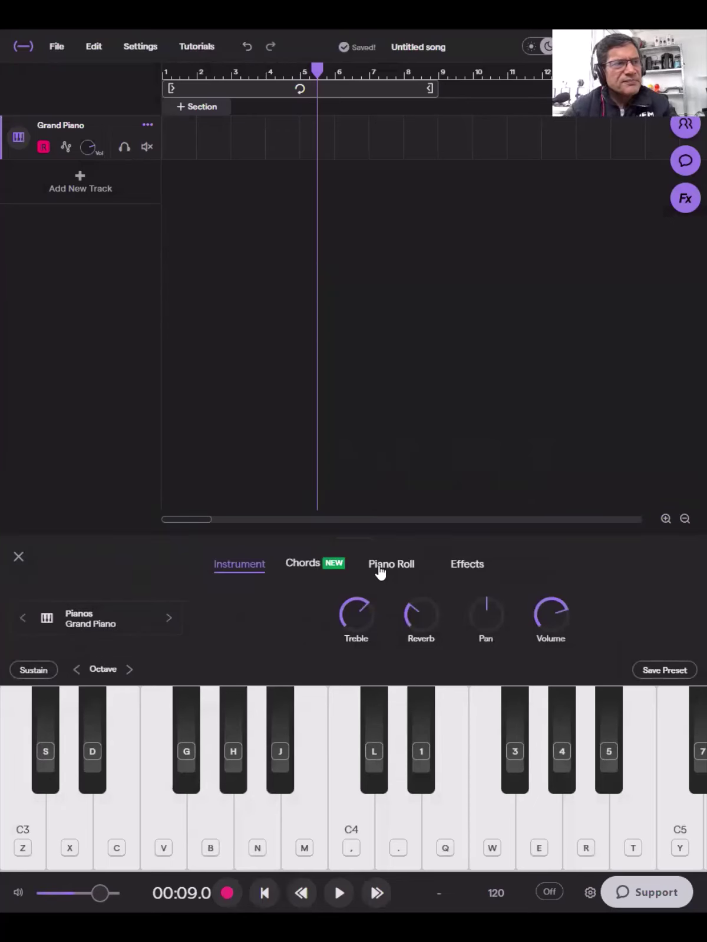
{"action": "key", "text": "n"}
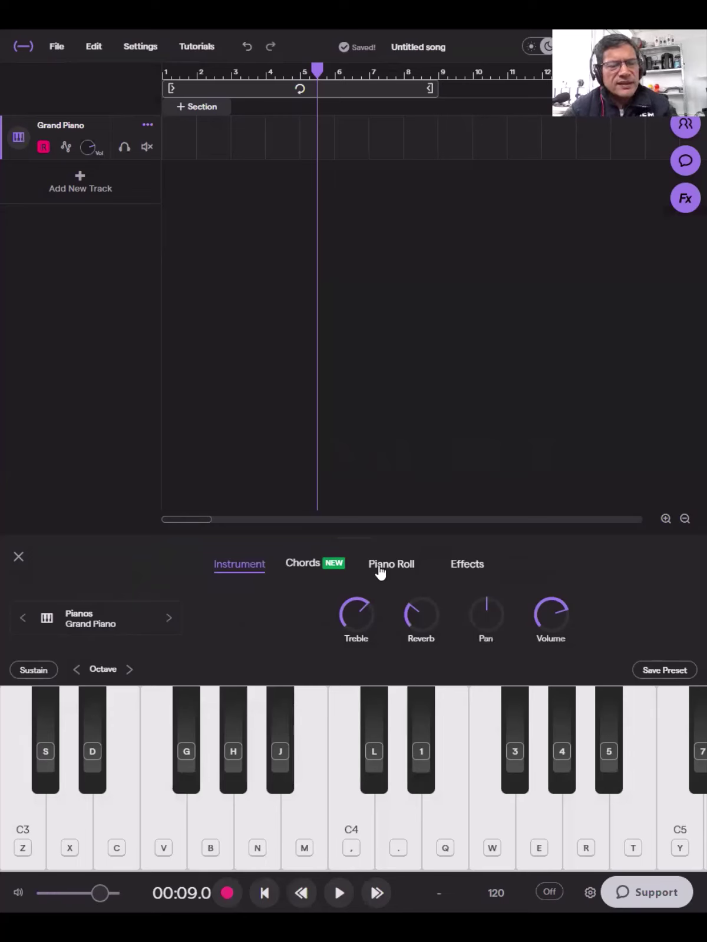
{"action": "key", "text": "g"}
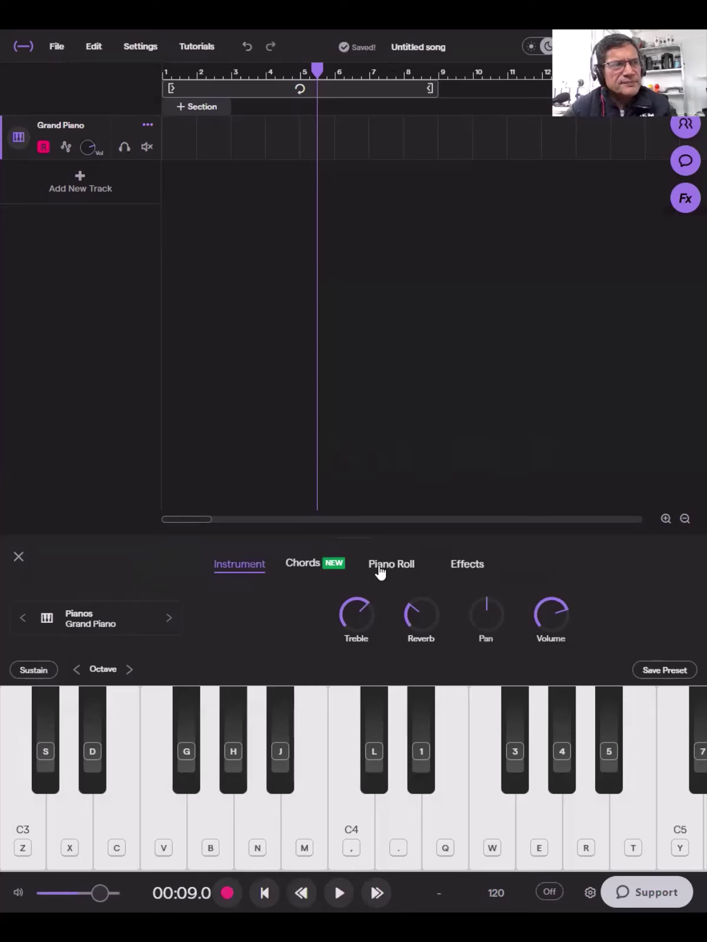
{"action": "key", "text": "g"}
{"action": "key", "text": "h"}
{"action": "key", "text": "j"}
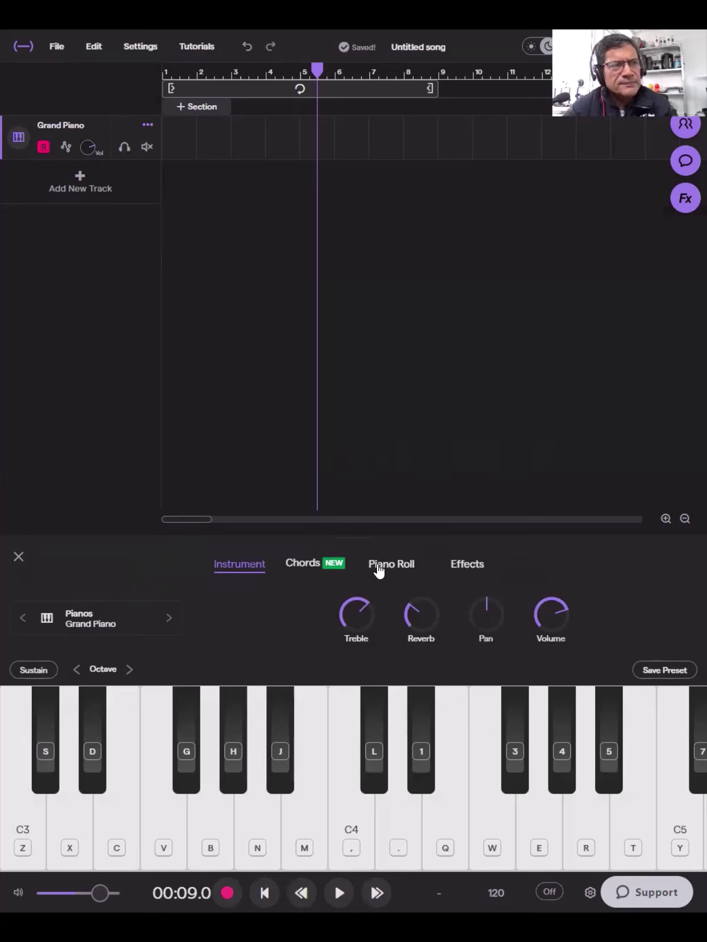
{"action": "key", "text": "b"}
{"action": "key", "text": "m"}
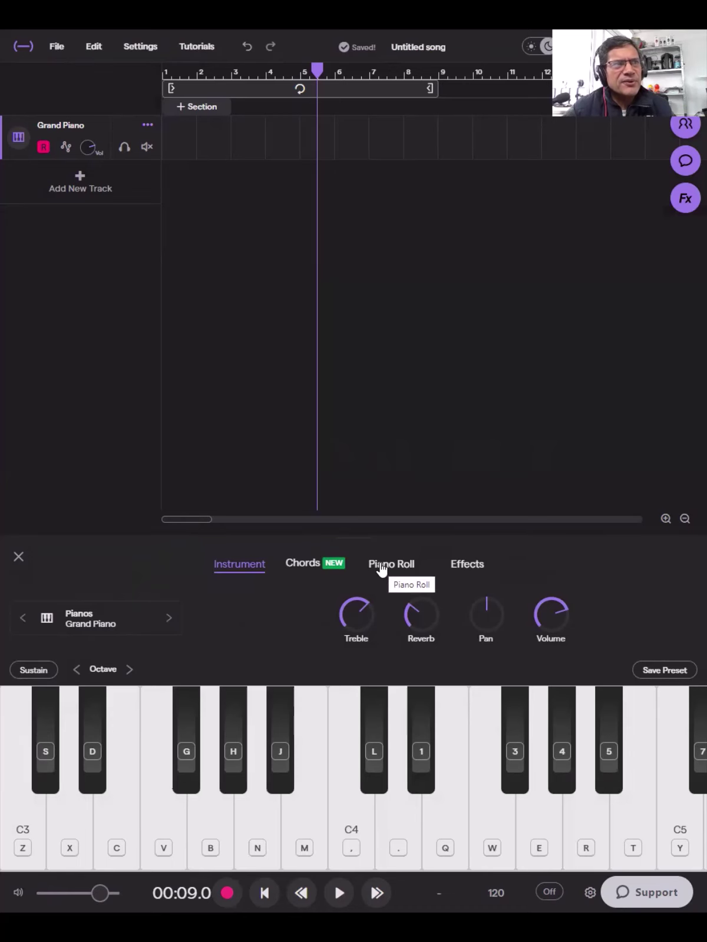
Switch the Grand Piano track's bottom panel to the Piano Roll and sound its F3 key
{"action": "left_click", "coordinate": [381, 567]}
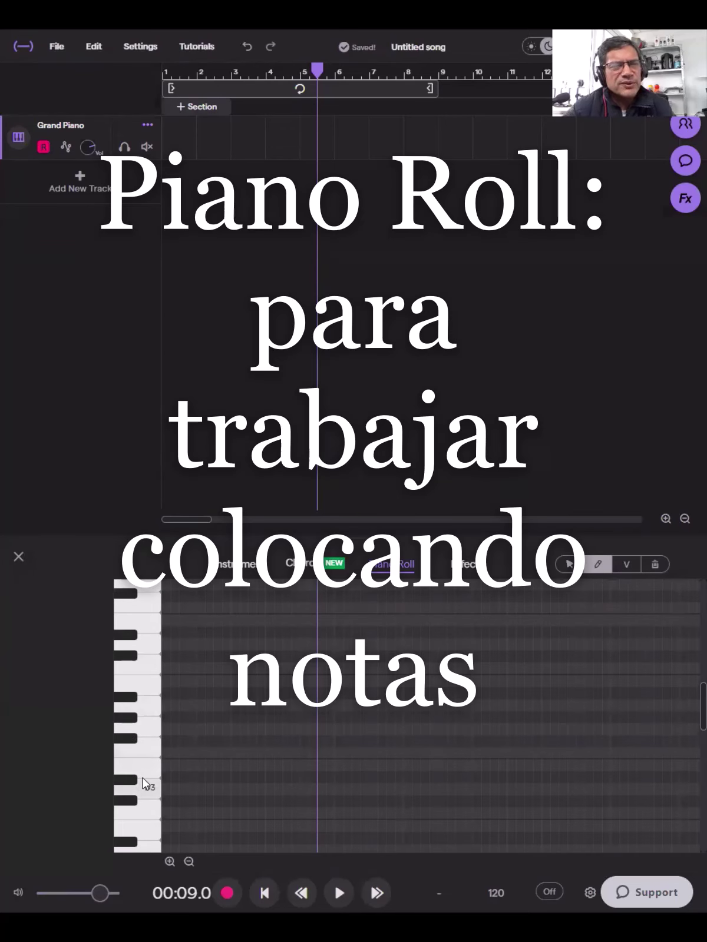
{"action": "left_click", "coordinate": [148, 749]}
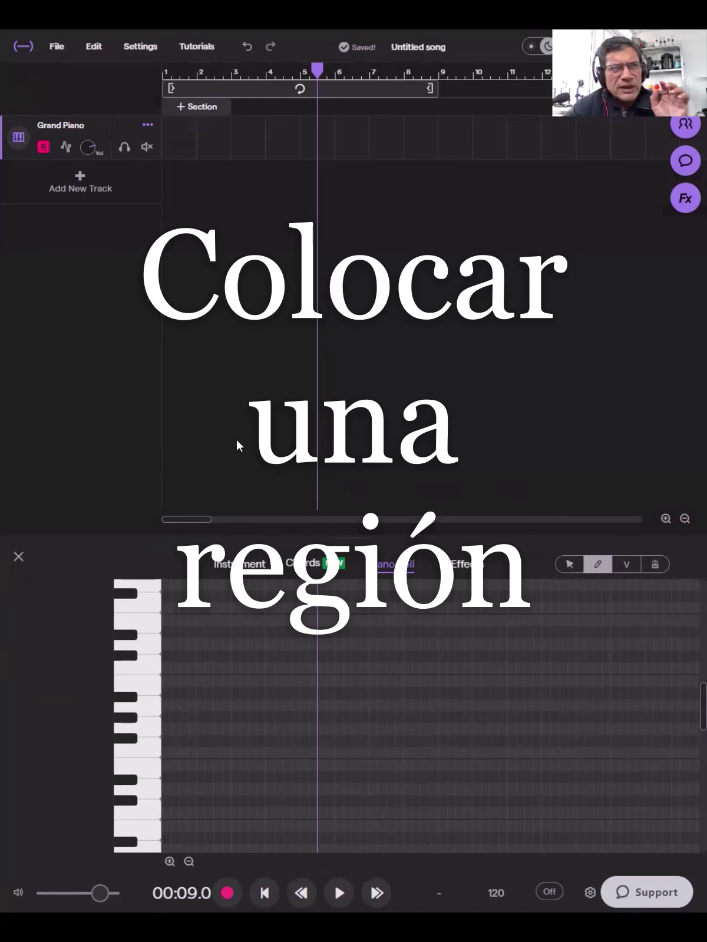
Draw two short Gb3 notes at the start of the Grand Piano track
{"action": "left_click", "coordinate": [131, 743]}
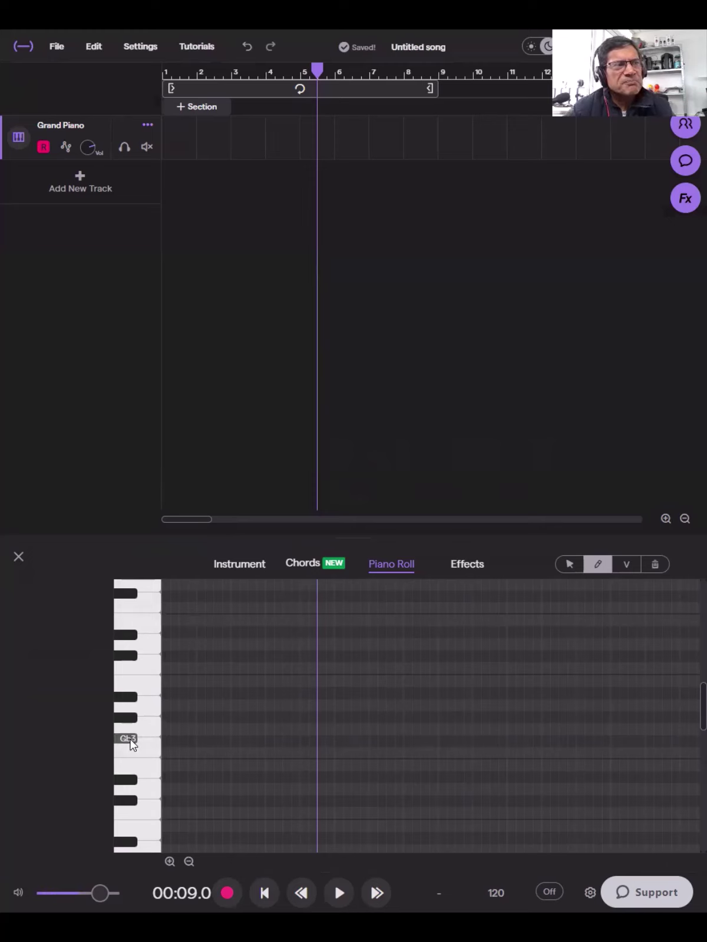
{"action": "left_click", "coordinate": [131, 743]}
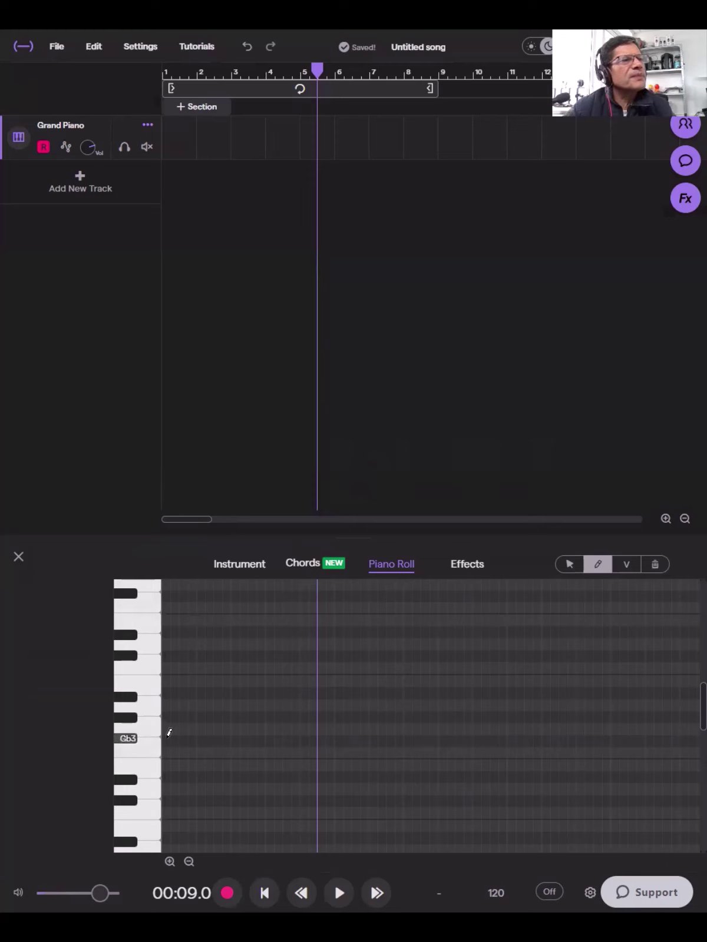
{"action": "left_click", "coordinate": [167, 739]}
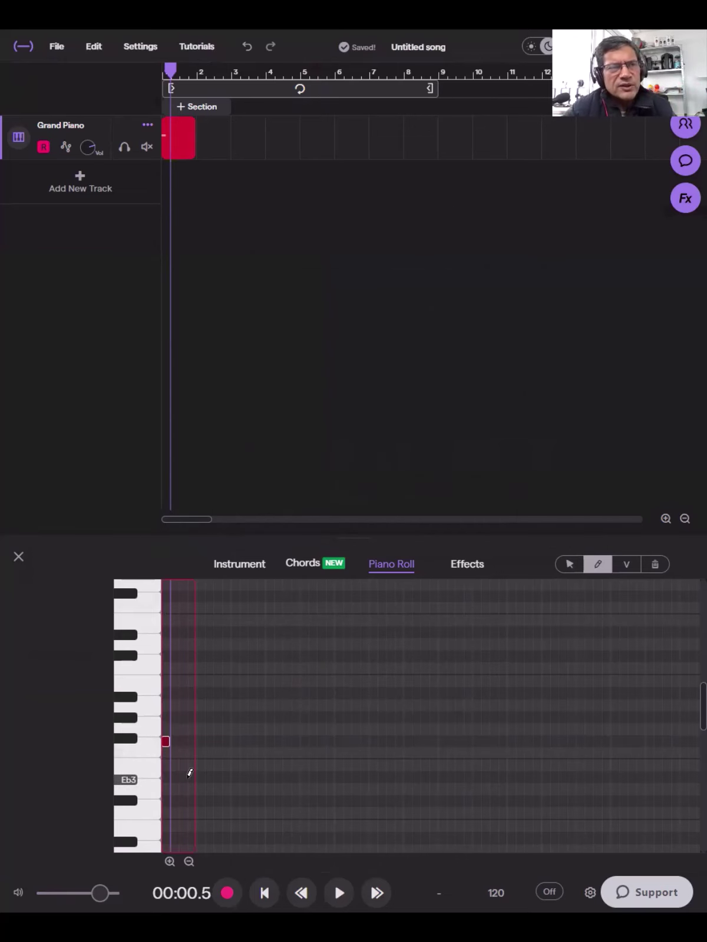
{"action": "left_click", "coordinate": [183, 740]}
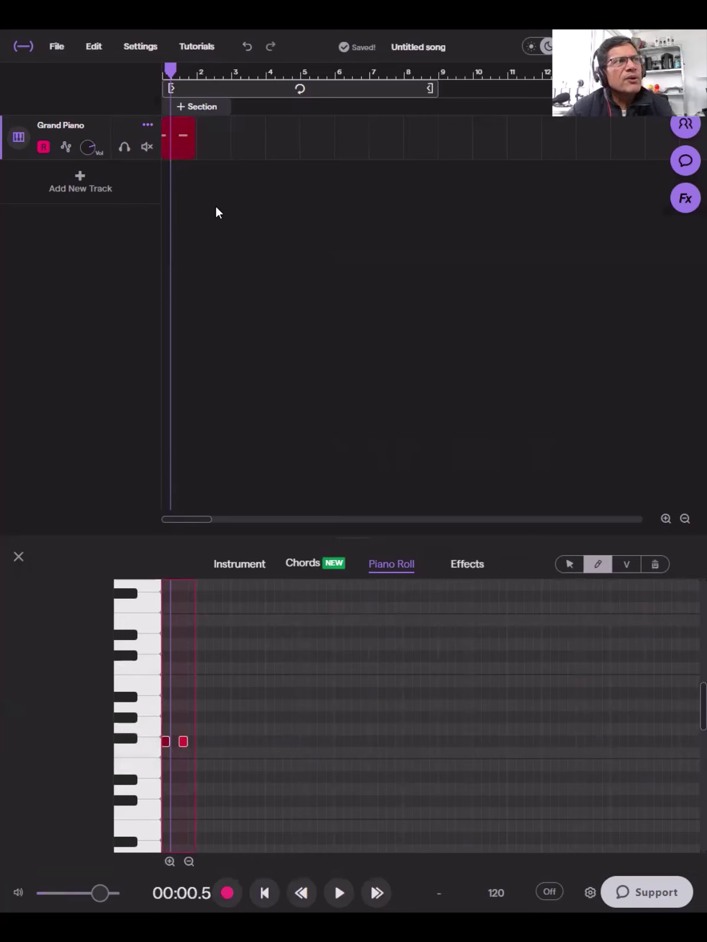
Stretch the new piano region to about two bars and move the playhead to 00:02.0
{"action": "mouse_move", "coordinate": [188, 152]}
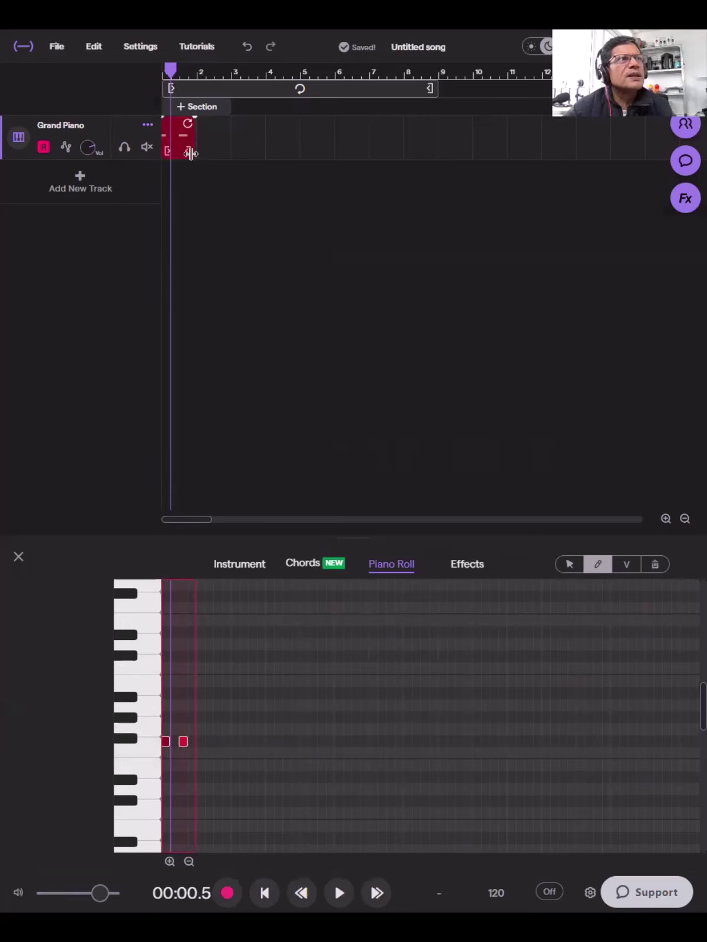
{"action": "left_click_drag", "start_coordinate": [196, 152], "coordinate": [227, 152]}
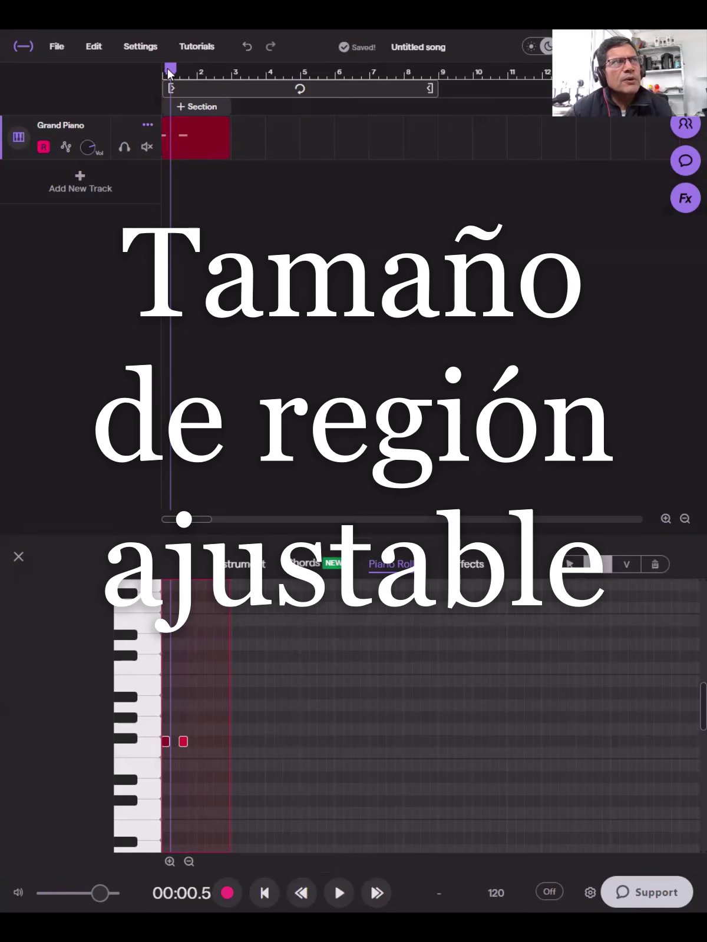
{"action": "left_click_drag", "start_coordinate": [171, 71], "coordinate": [196, 69]}
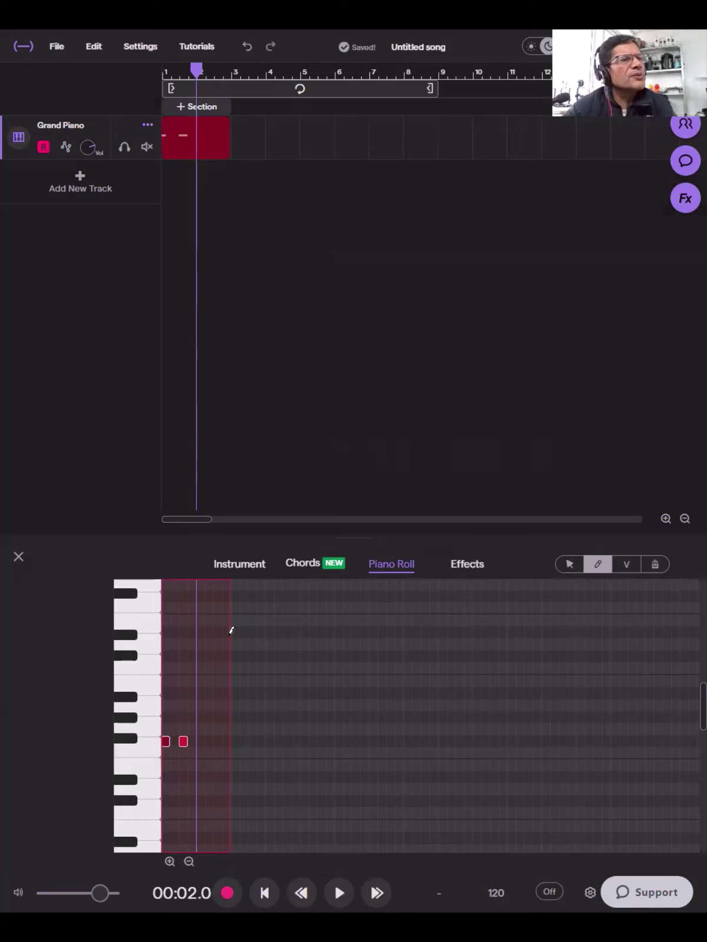
Add a third and fourth Gb3 note and lengthen the region to about three bars
{"action": "left_click", "coordinate": [201, 741]}
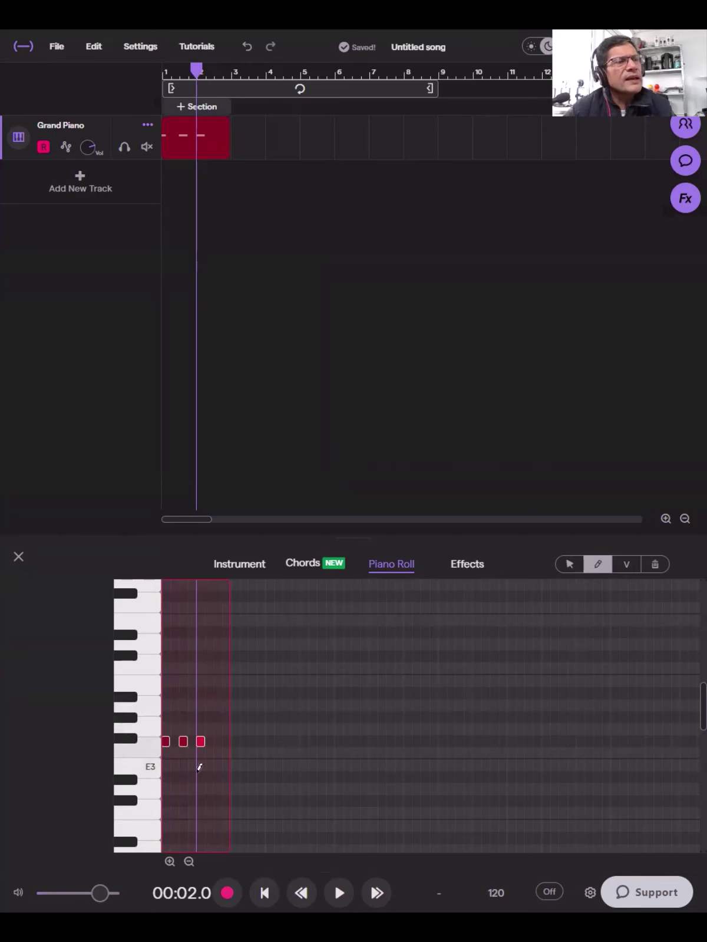
{"action": "left_click", "coordinate": [219, 740]}
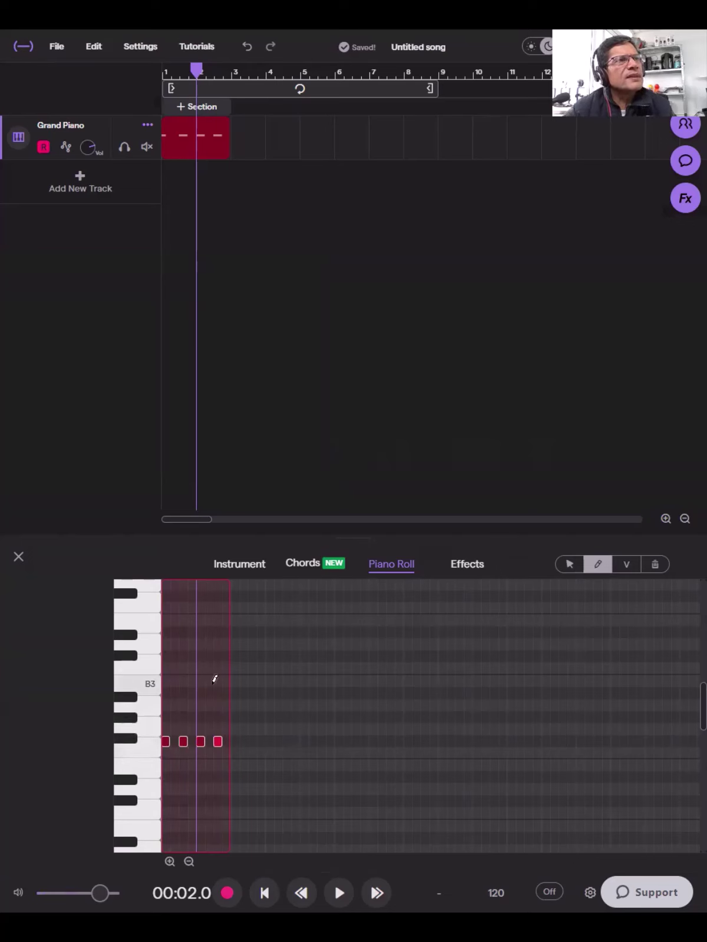
{"action": "mouse_move", "coordinate": [225, 148]}
{"action": "left_click_drag", "start_coordinate": [225, 150], "coordinate": [261, 149]}
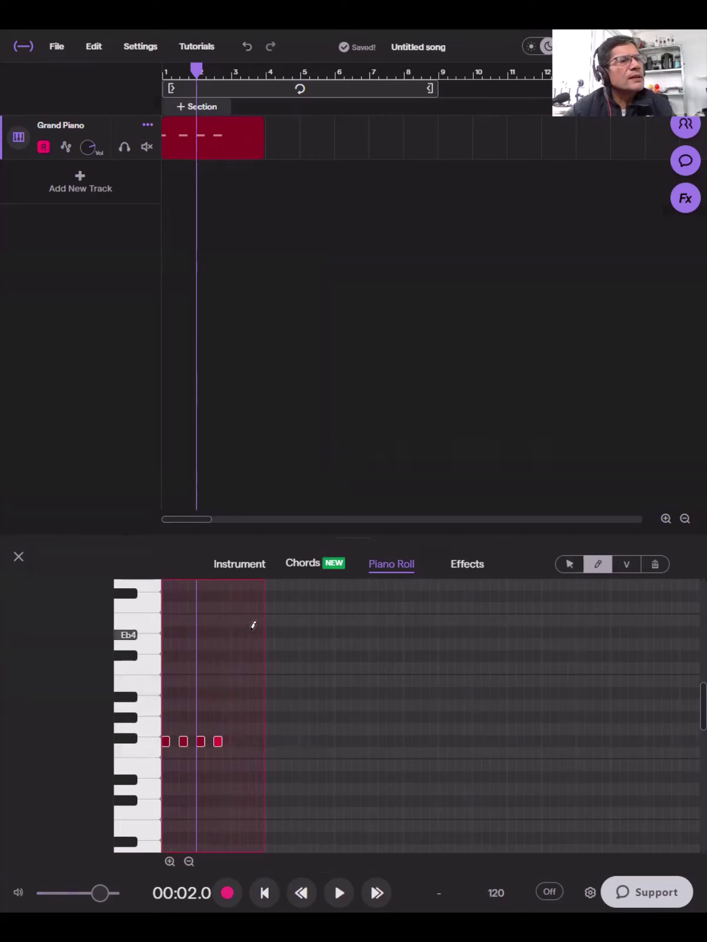
Add rising Ab3 and Bb3 notes to end the phrase, then return playback to the start
{"action": "left_click", "coordinate": [235, 718]}
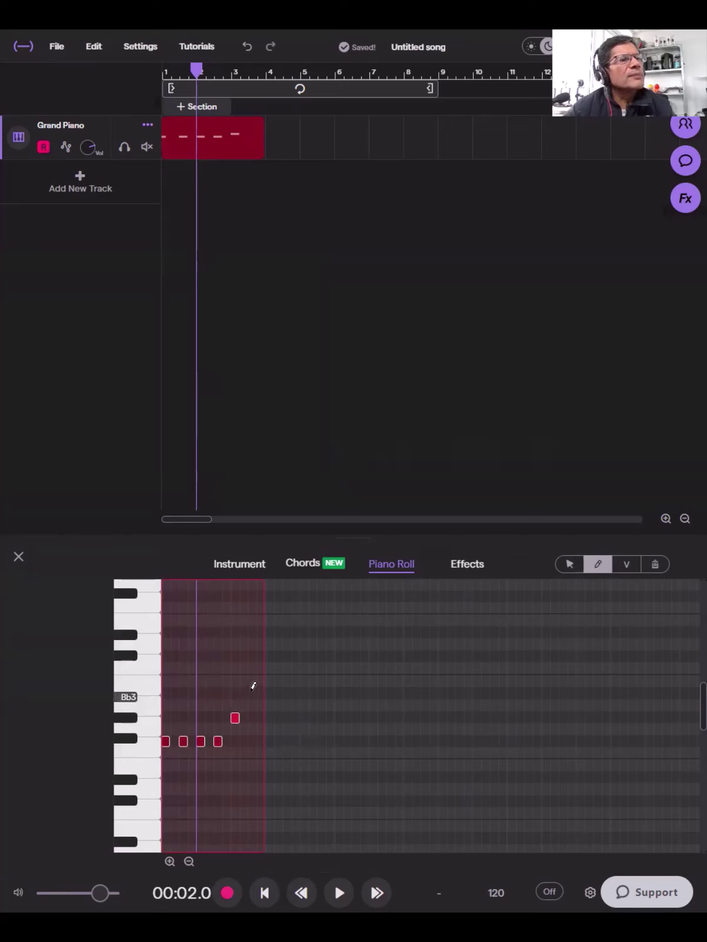
{"action": "left_click", "coordinate": [252, 692]}
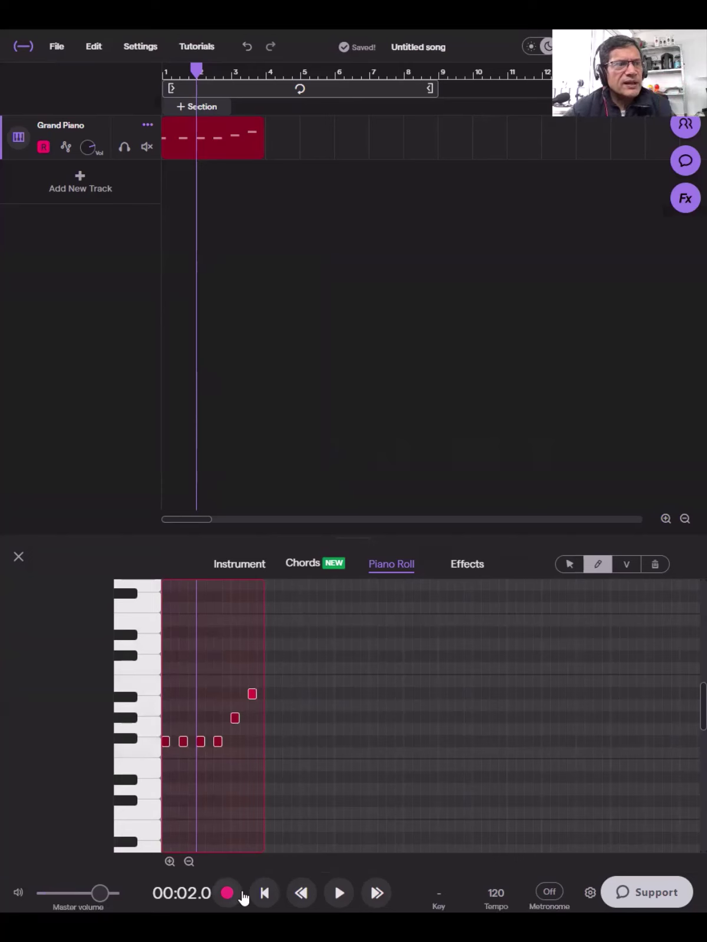
{"action": "left_click", "coordinate": [264, 894]}
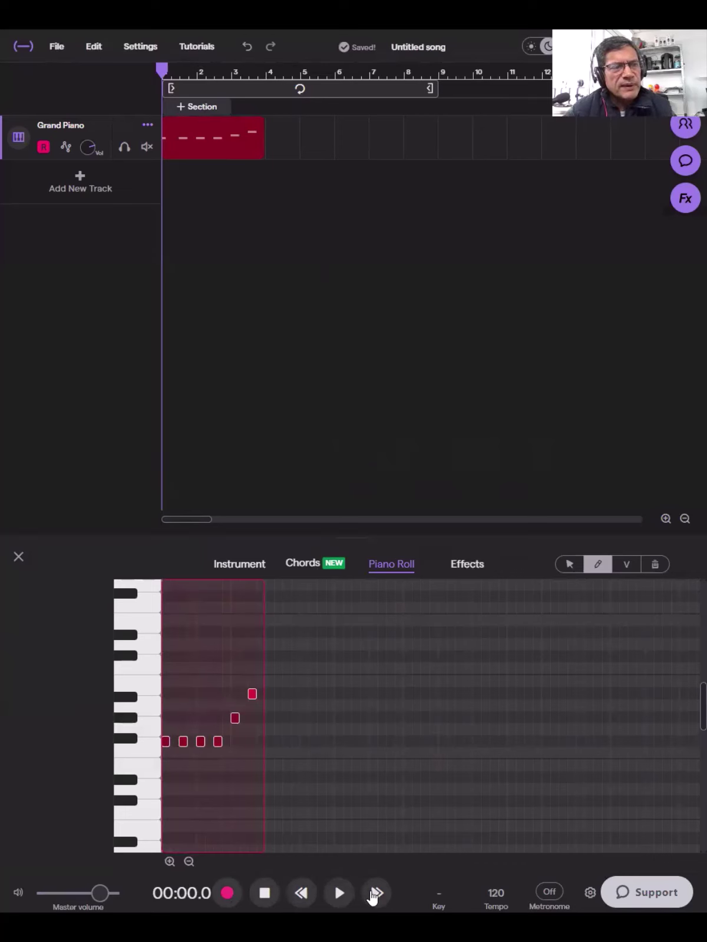
{"action": "left_click", "coordinate": [339, 894]}
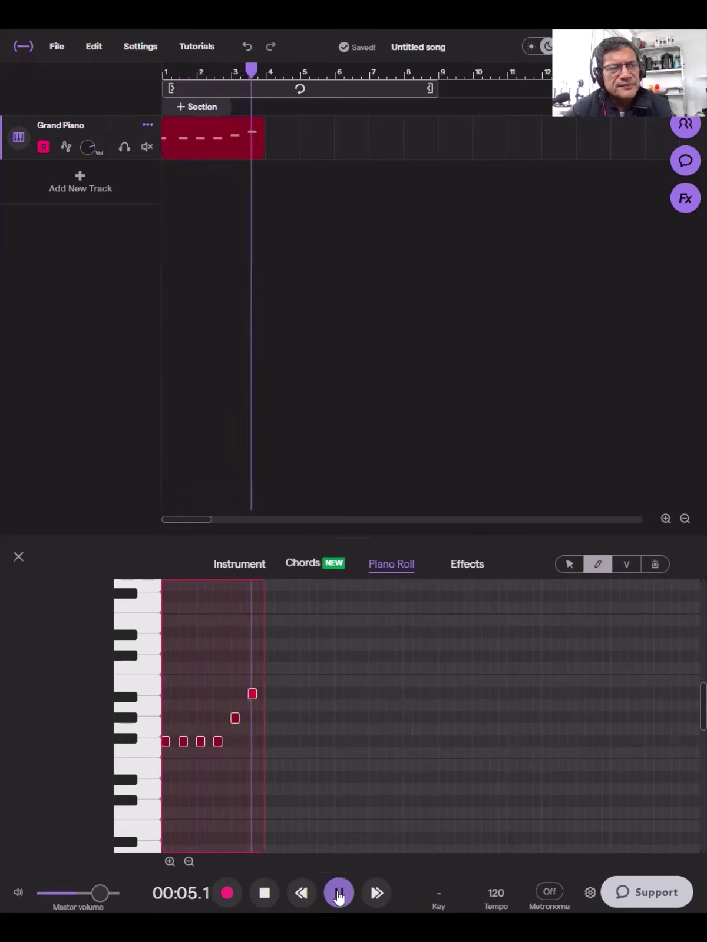
{"action": "left_click", "coordinate": [265, 894]}
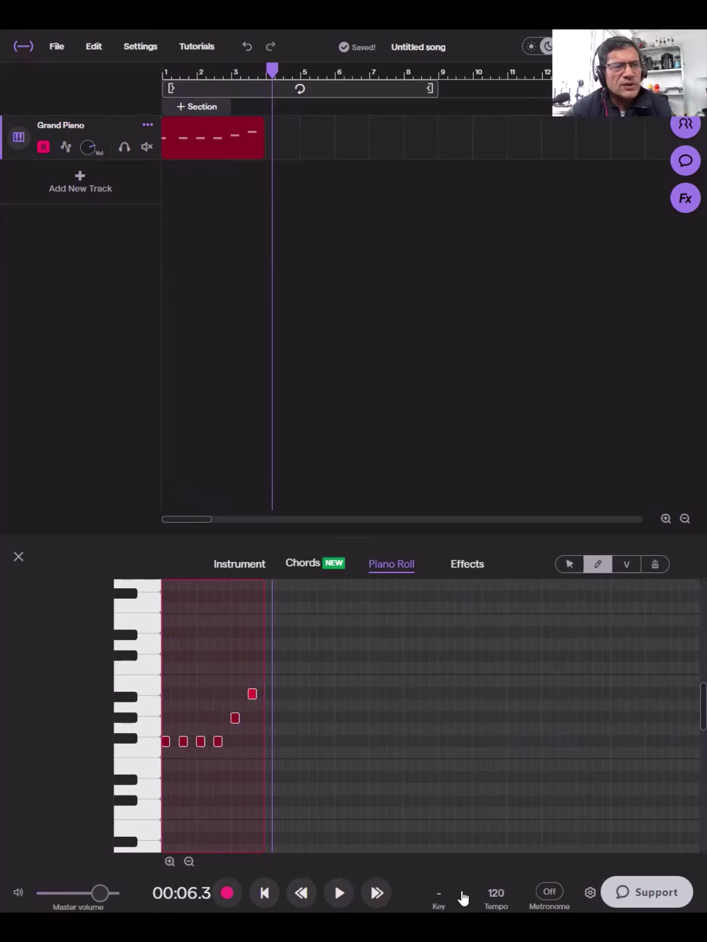
Change the song tempo from 120 to 240 BPM
{"action": "left_click", "coordinate": [495, 895]}
{"action": "left_click", "coordinate": [586, 821]}
{"action": "left_click_drag", "start_coordinate": [586, 821], "coordinate": [558, 825]}
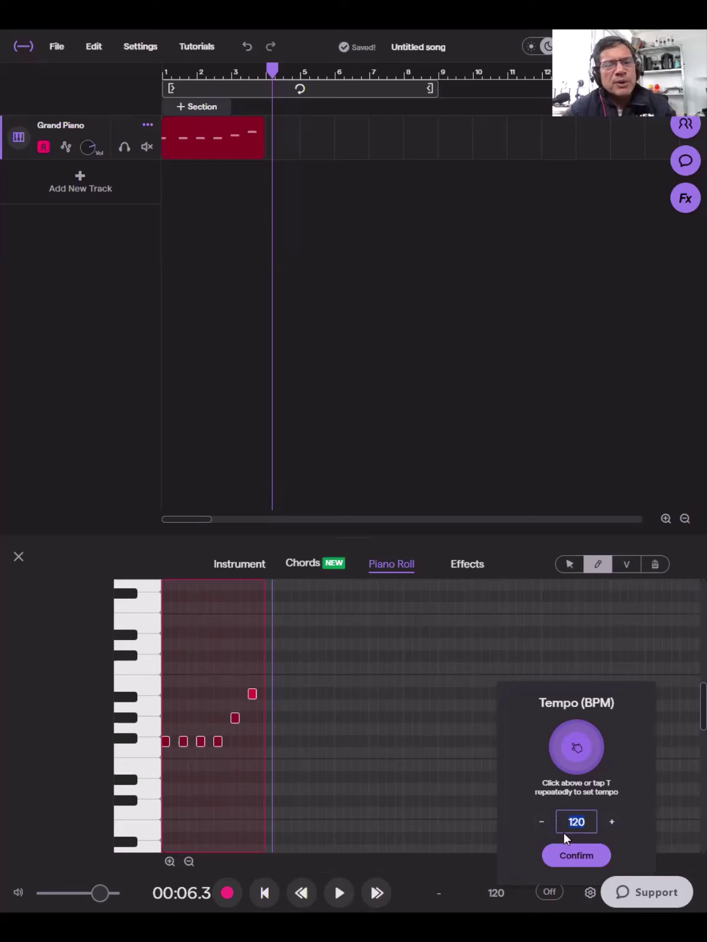
{"action": "type", "text": "240"}
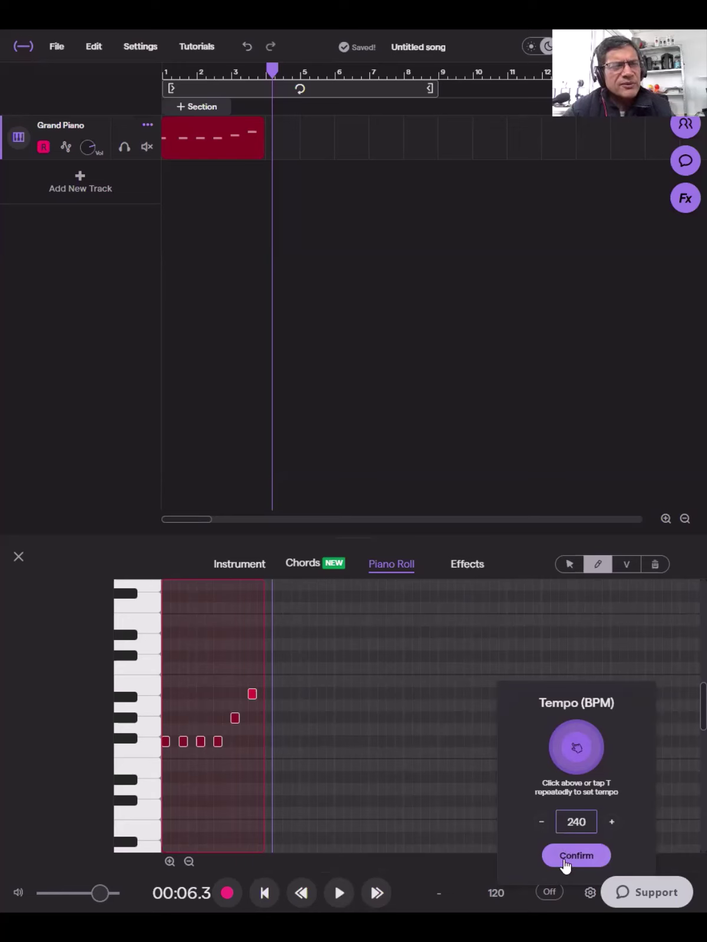
{"action": "left_click", "coordinate": [564, 861]}
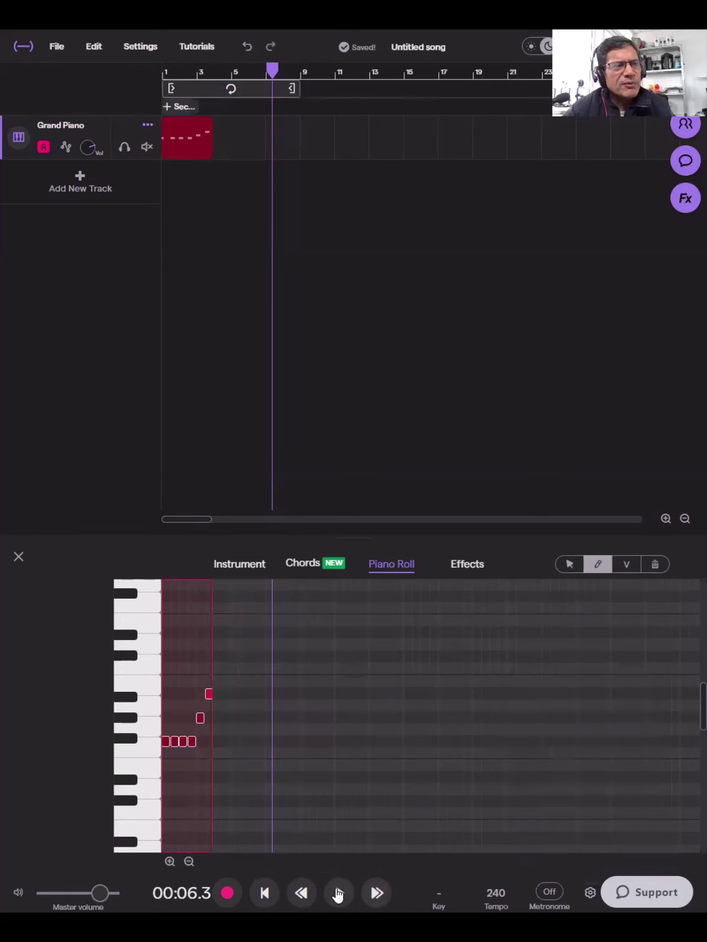
Play the melody from the start at 240 BPM, then pause
{"action": "left_click", "coordinate": [267, 894]}
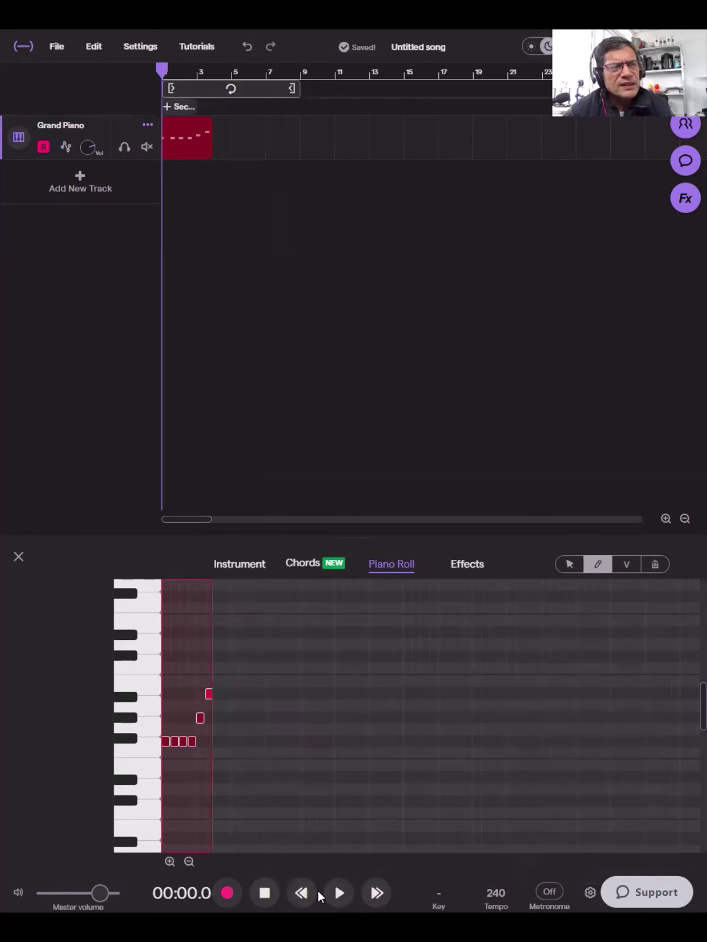
{"action": "left_click", "coordinate": [338, 893]}
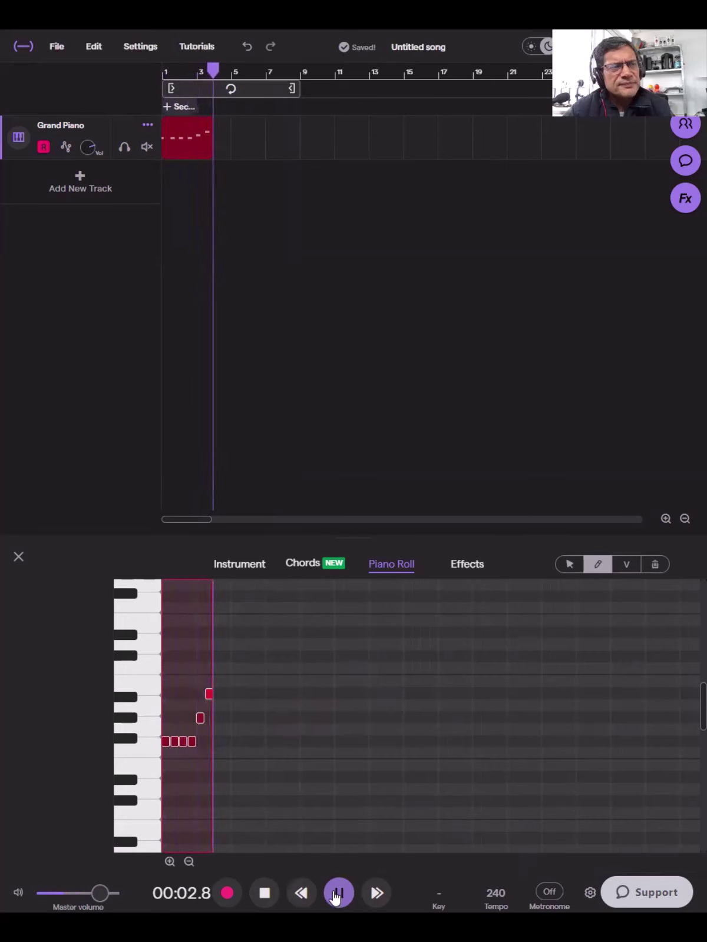
{"action": "left_click", "coordinate": [266, 893]}
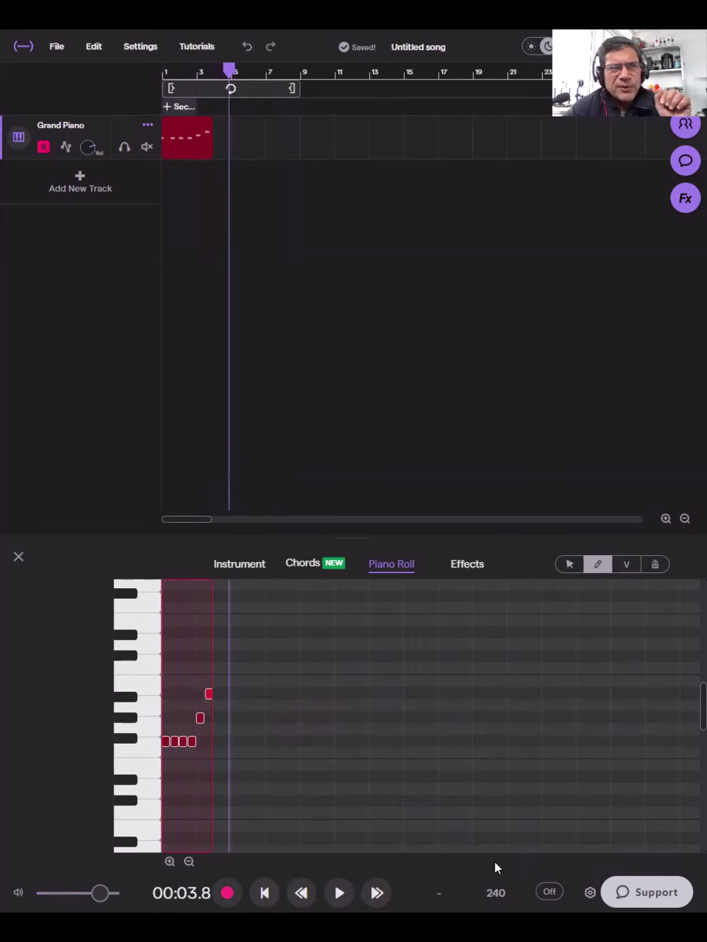
Set the tempo back to 120 BPM and confirm it
{"action": "left_click", "coordinate": [503, 894]}
{"action": "left_click_drag", "start_coordinate": [587, 821], "coordinate": [560, 820]}
{"action": "type", "text": "120"}
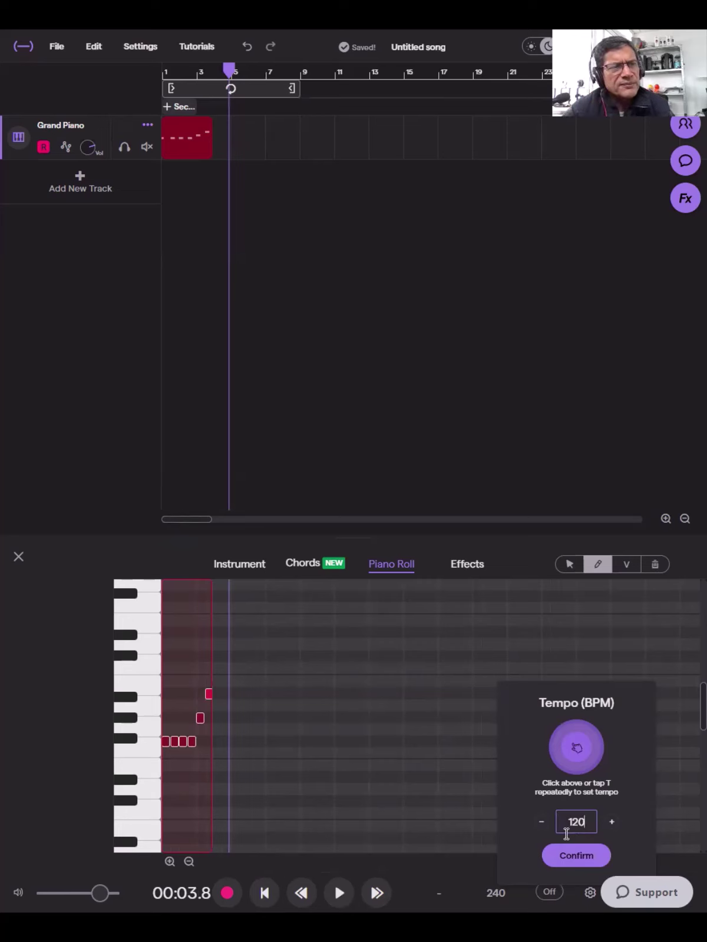
{"action": "left_click", "coordinate": [568, 857]}
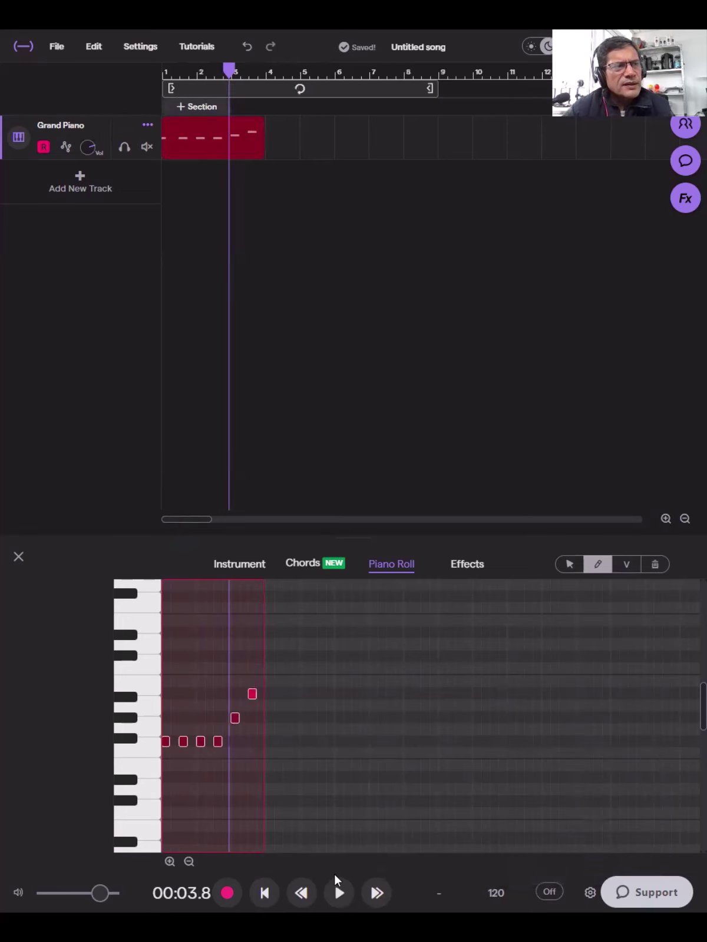
Return to the song start, zoom the piano roll in five levels, then back out one to show bar 3
{"action": "left_click", "coordinate": [265, 893]}
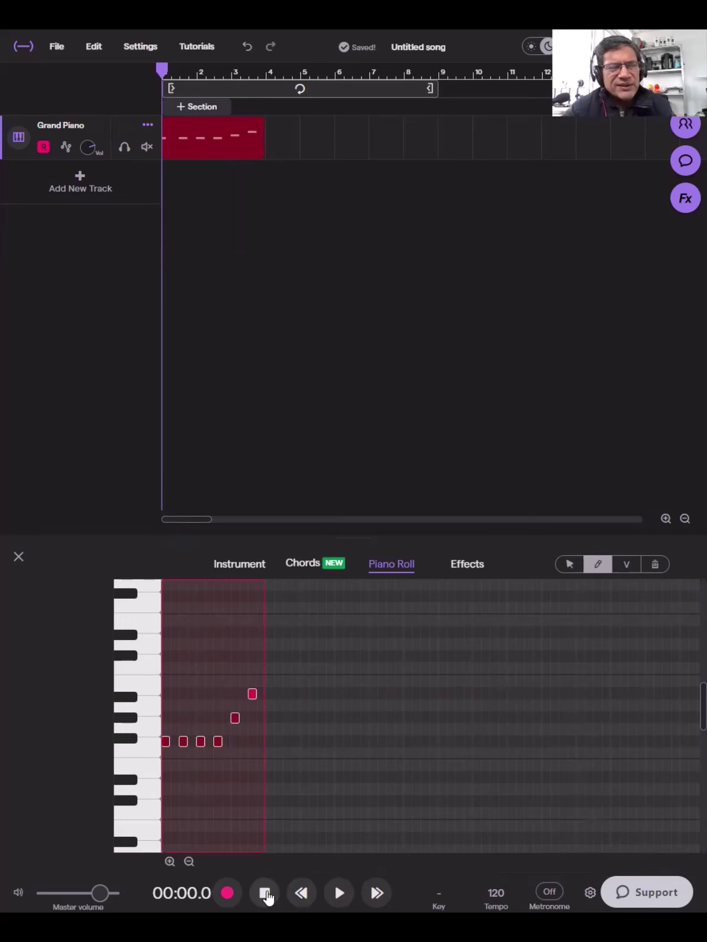
{"action": "left_click", "coordinate": [169, 862]}
{"action": "left_click", "coordinate": [169, 862]}
{"action": "left_click", "coordinate": [169, 862]}
{"action": "left_click", "coordinate": [169, 862]}
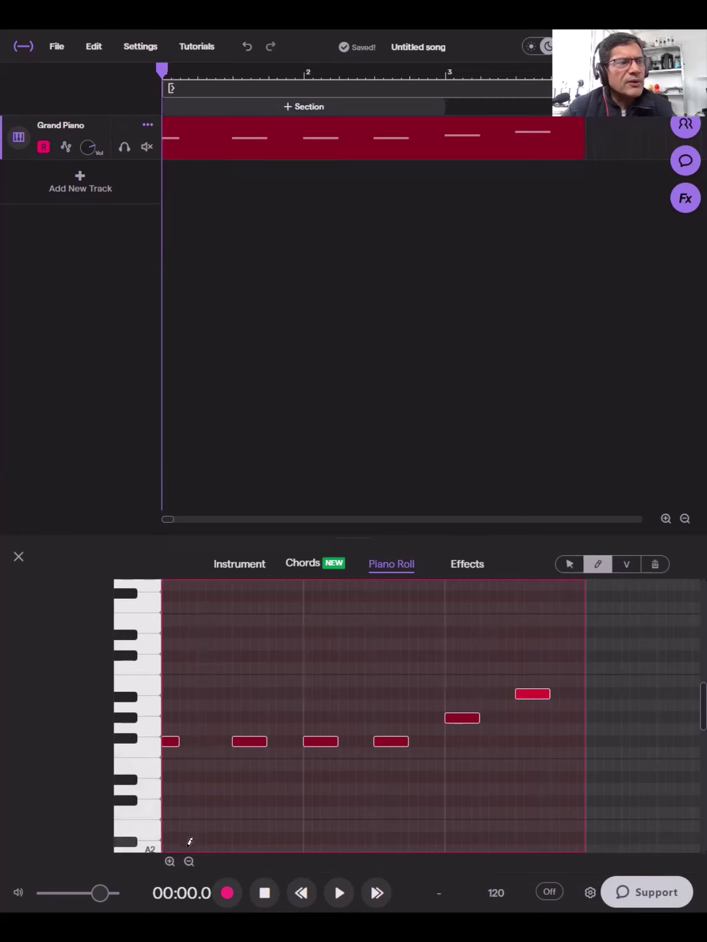
{"action": "left_click", "coordinate": [170, 862]}
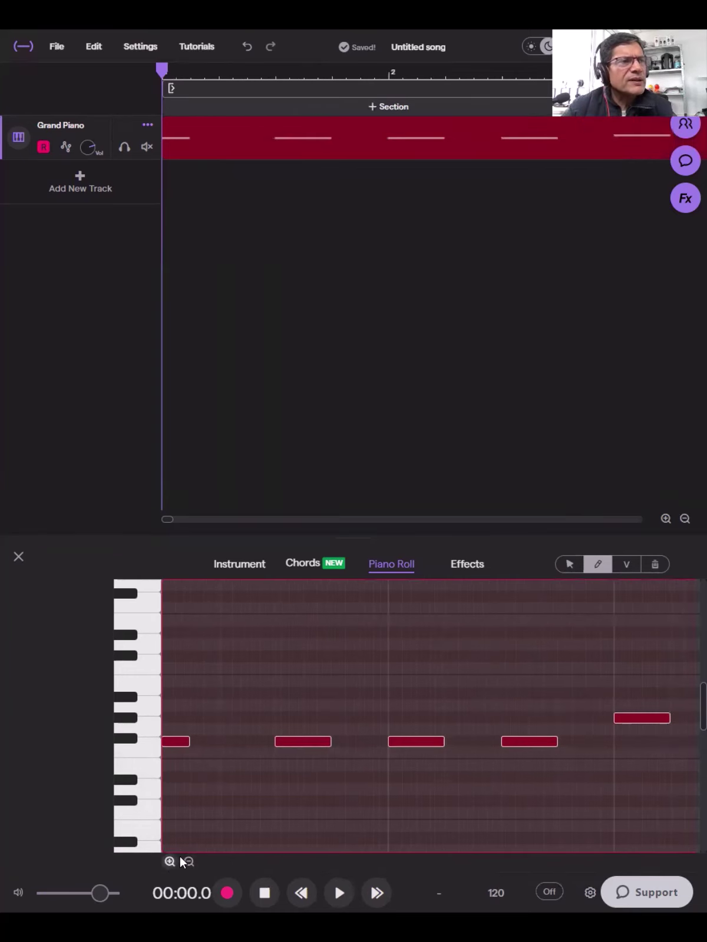
{"action": "left_click", "coordinate": [188, 861]}
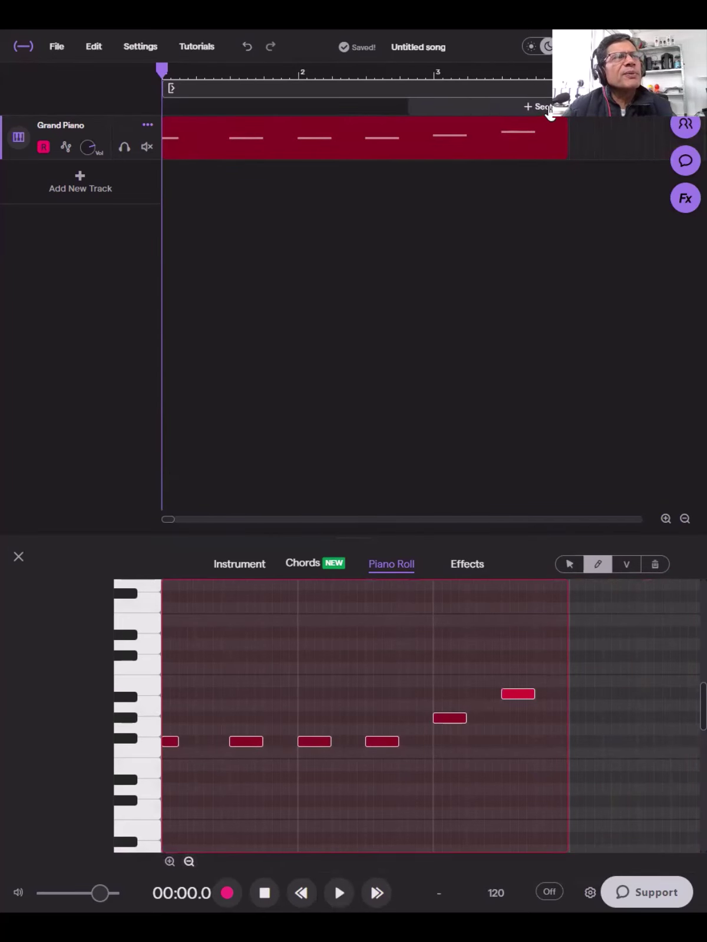
{"action": "mouse_move", "coordinate": [566, 153]}
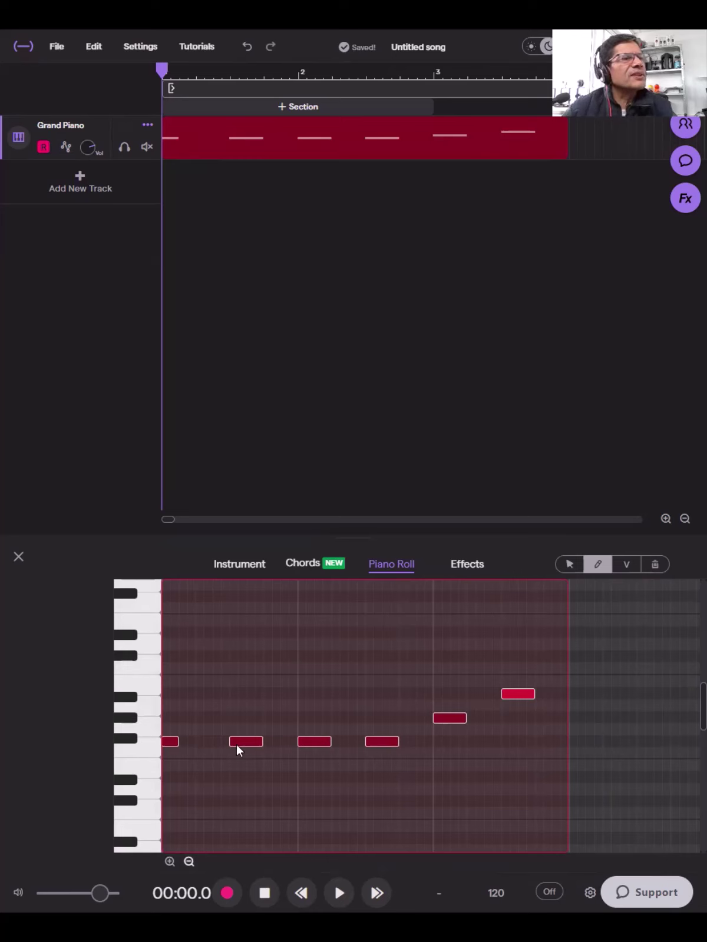
Slide the second to fourth Gb3 notes, the Ab3 and the Bb3 left to close the gaps
{"action": "left_click_drag", "start_coordinate": [246, 743], "coordinate": [214, 739]}
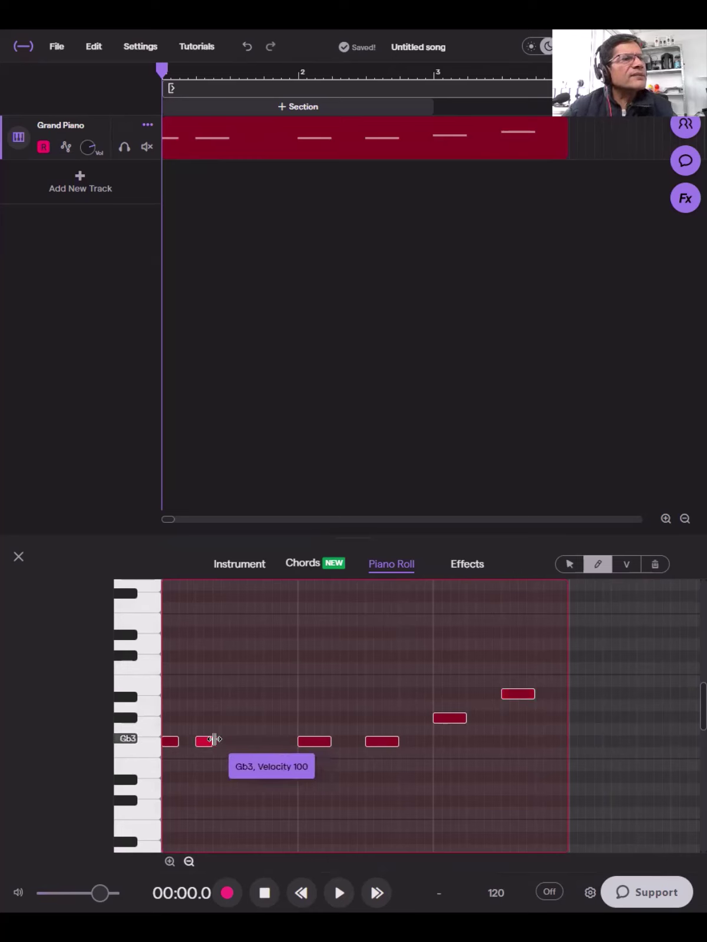
{"action": "left_click_drag", "start_coordinate": [309, 744], "coordinate": [246, 742]}
{"action": "left_click_drag", "start_coordinate": [382, 744], "coordinate": [280, 741]}
{"action": "left_click_drag", "start_coordinate": [205, 744], "coordinate": [221, 743]}
{"action": "left_click_drag", "start_coordinate": [273, 744], "coordinate": [248, 743]}
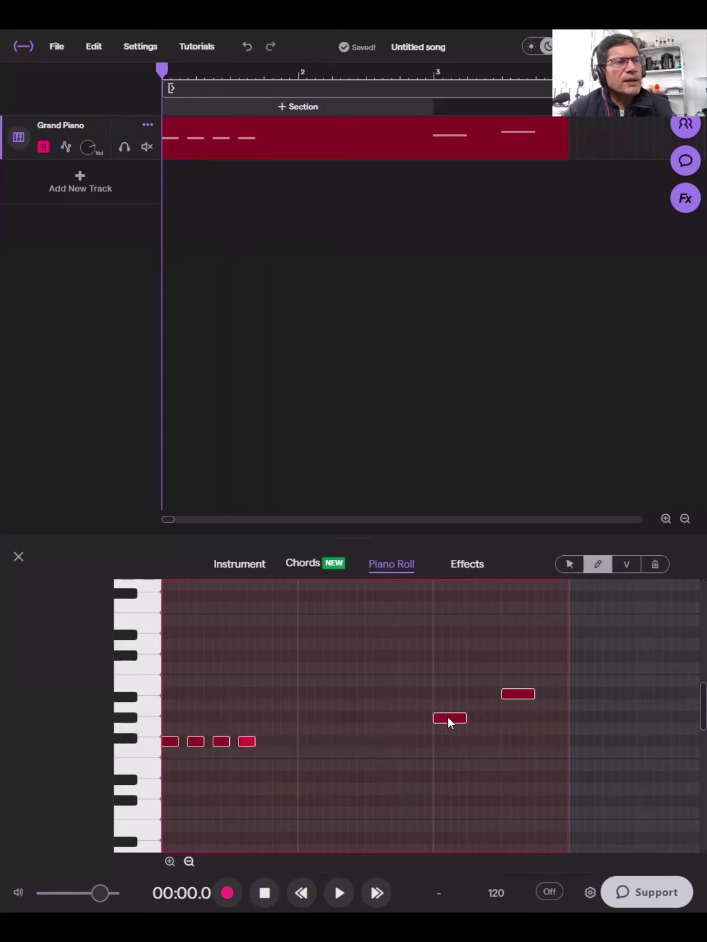
{"action": "left_click_drag", "start_coordinate": [448, 721], "coordinate": [276, 718]}
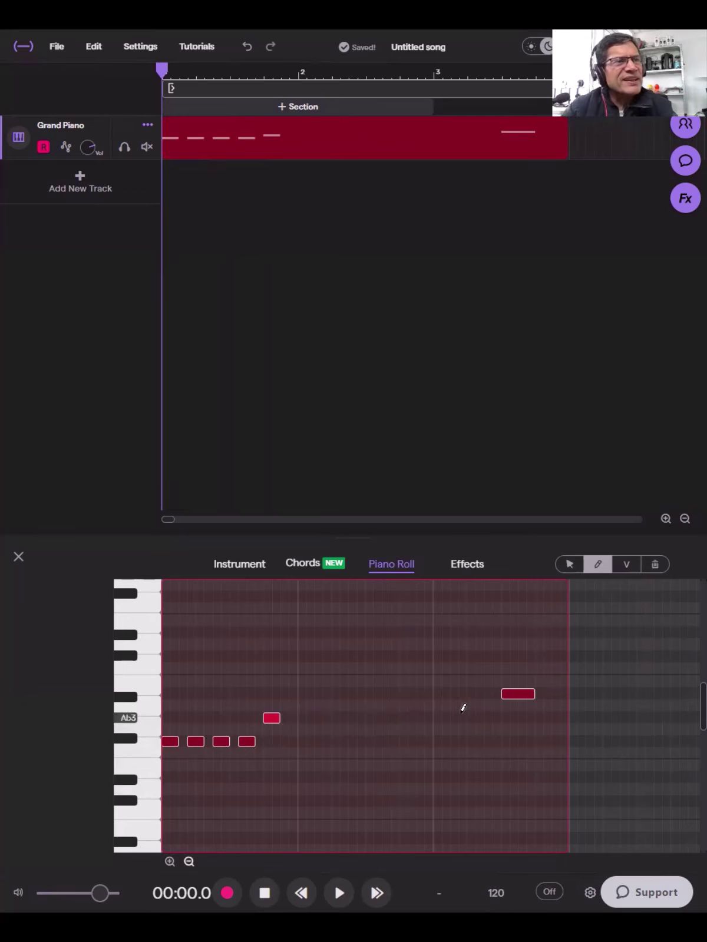
{"action": "left_click_drag", "start_coordinate": [510, 699], "coordinate": [298, 695]}
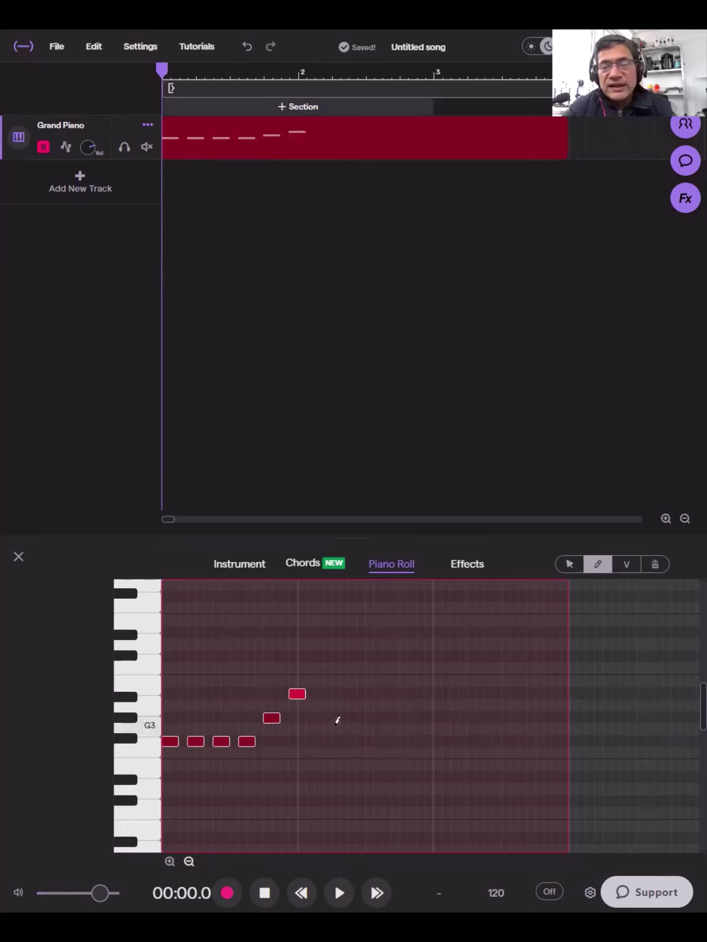
Shorten the third Gb3 note and nudge the Ab3 and Bb3 notes slightly earlier
{"action": "left_click", "coordinate": [224, 741]}
{"action": "left_click_drag", "start_coordinate": [224, 741], "coordinate": [240, 744]}
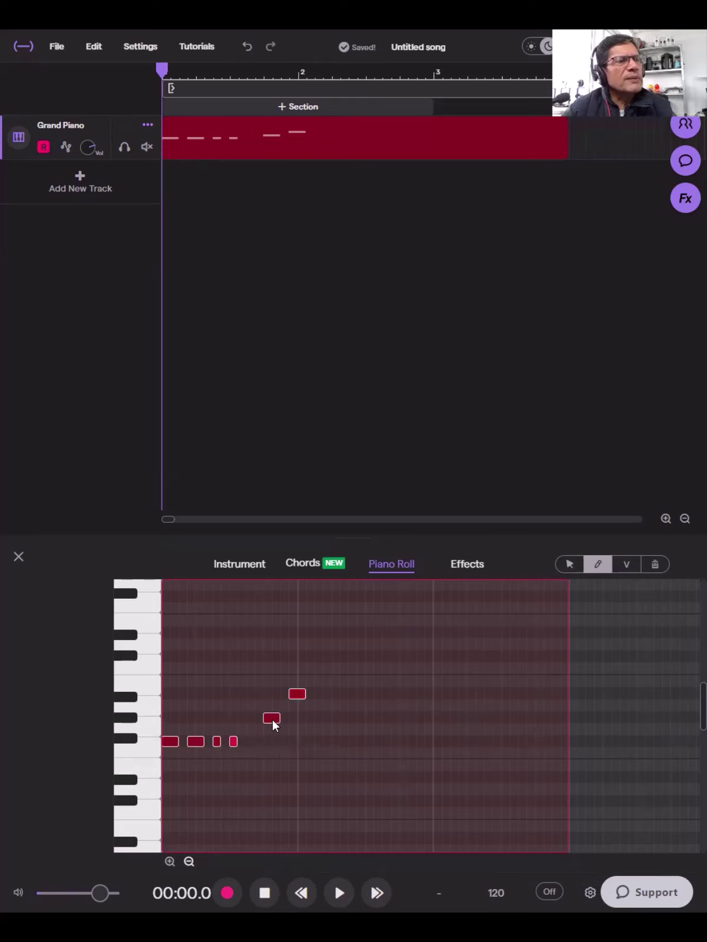
{"action": "left_click_drag", "start_coordinate": [270, 724], "coordinate": [257, 725]}
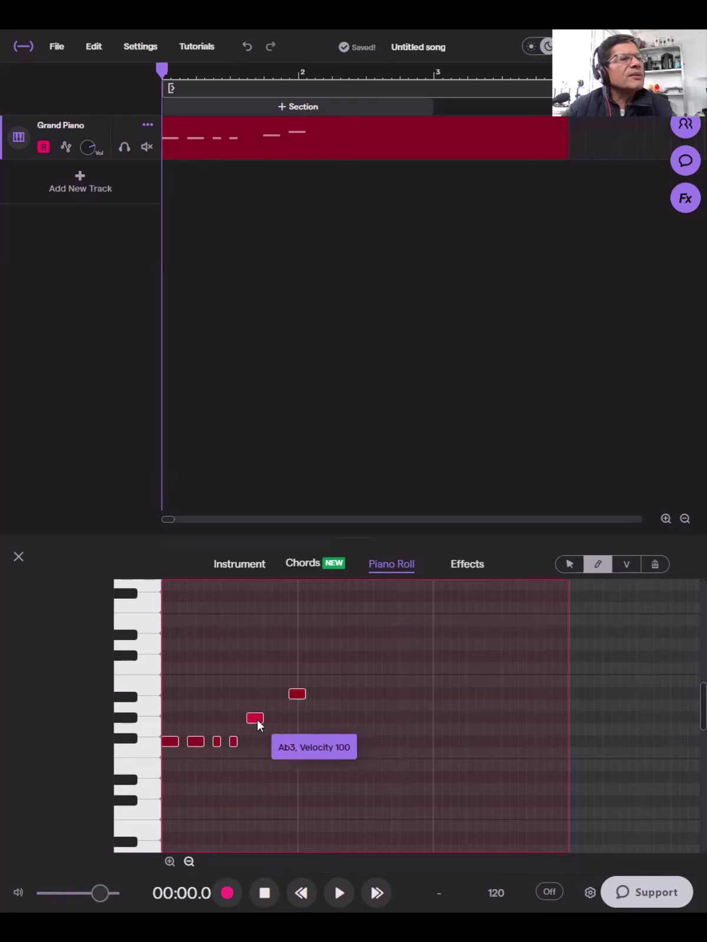
{"action": "left_click", "coordinate": [296, 697]}
{"action": "left_click_drag", "start_coordinate": [296, 698], "coordinate": [279, 698]}
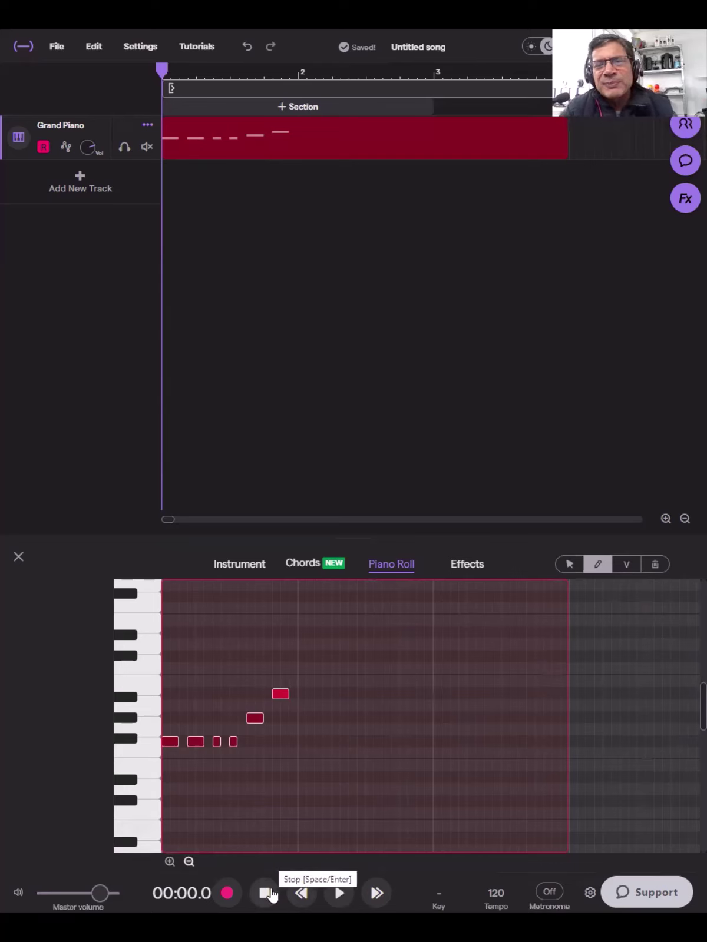
Audition the compacted melody, then shorten the first Gb3 note to match the brief repeated notes
{"action": "left_click", "coordinate": [340, 894]}
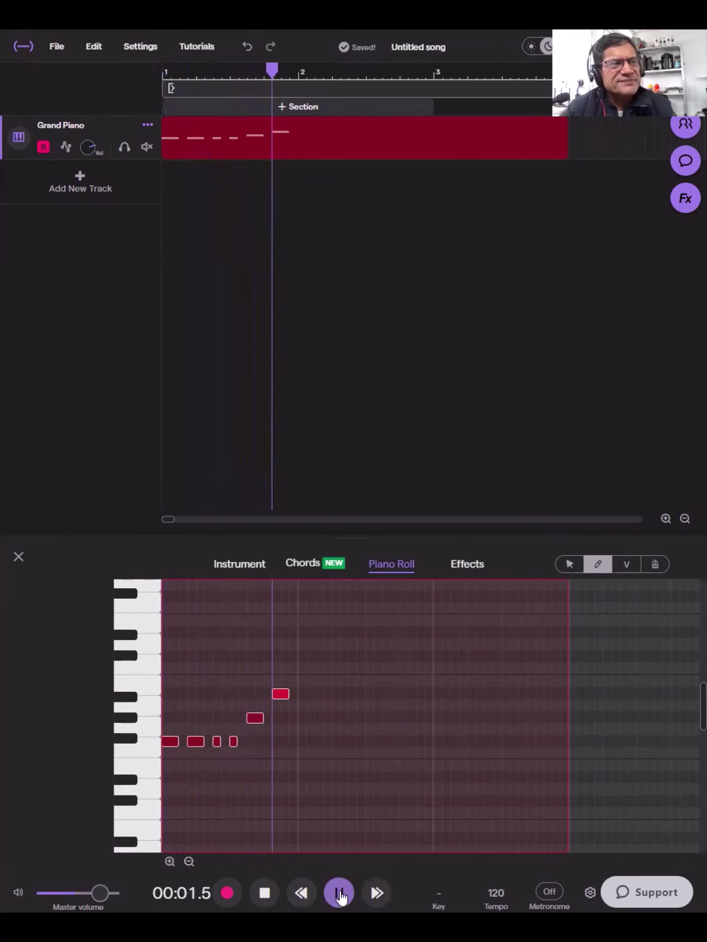
{"action": "left_click", "coordinate": [337, 895]}
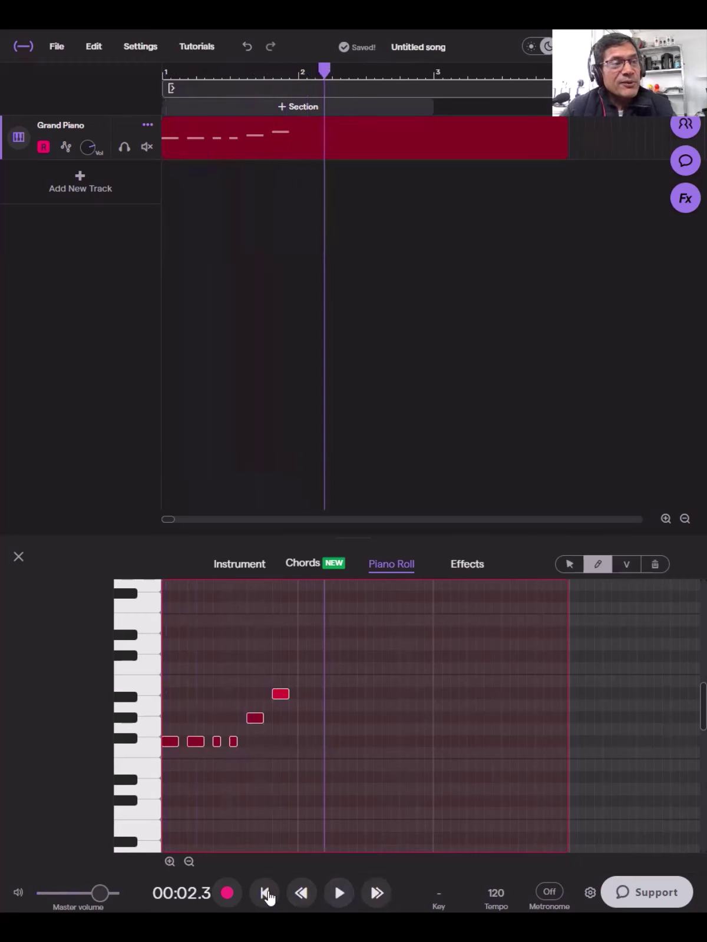
{"action": "left_click", "coordinate": [264, 893]}
{"action": "left_click", "coordinate": [335, 894]}
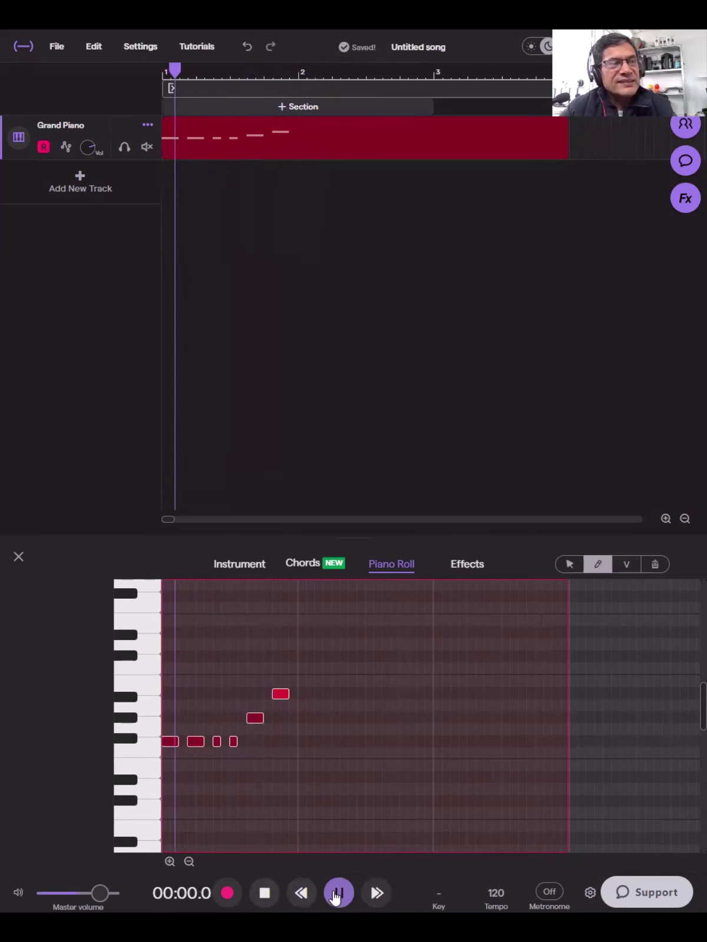
{"action": "left_click", "coordinate": [336, 894]}
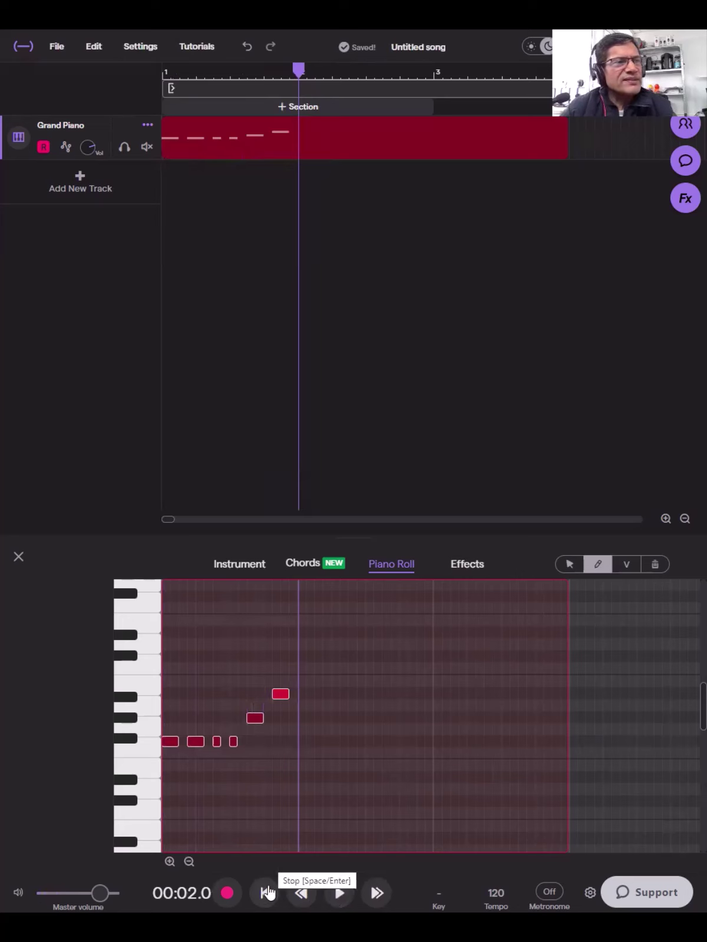
{"action": "left_click_drag", "start_coordinate": [172, 745], "coordinate": [192, 742]}
{"action": "left_click", "coordinate": [196, 743]}
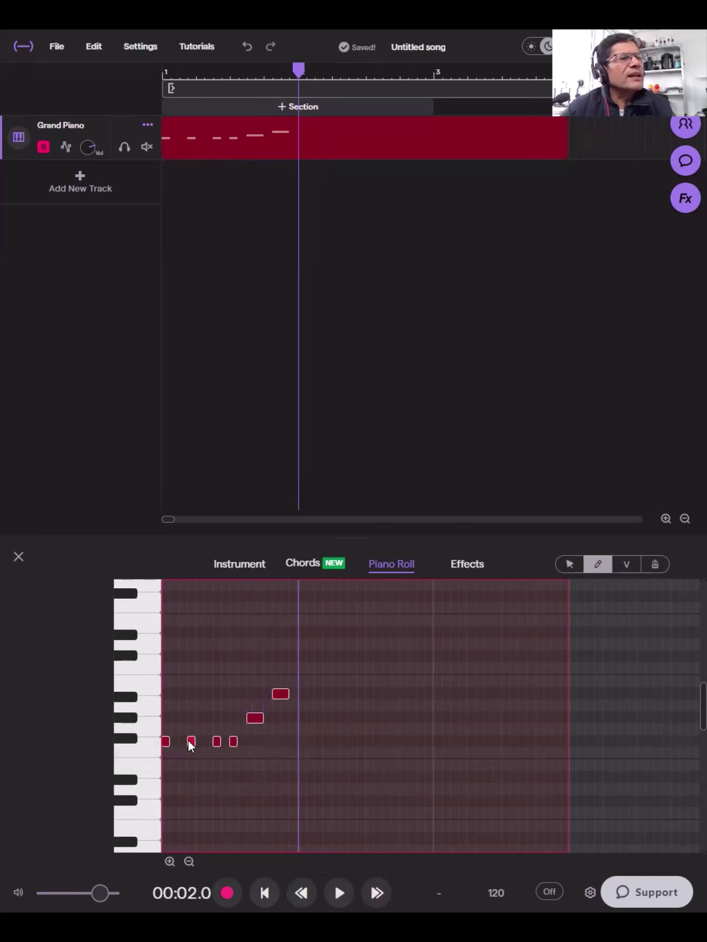
Nudge the second Gb3, the Ab3 and the Bb3 notes slightly earlier to tighten the melody
{"action": "left_click_drag", "start_coordinate": [190, 743], "coordinate": [217, 743]}
{"action": "left_click_drag", "start_coordinate": [263, 717], "coordinate": [236, 719]}
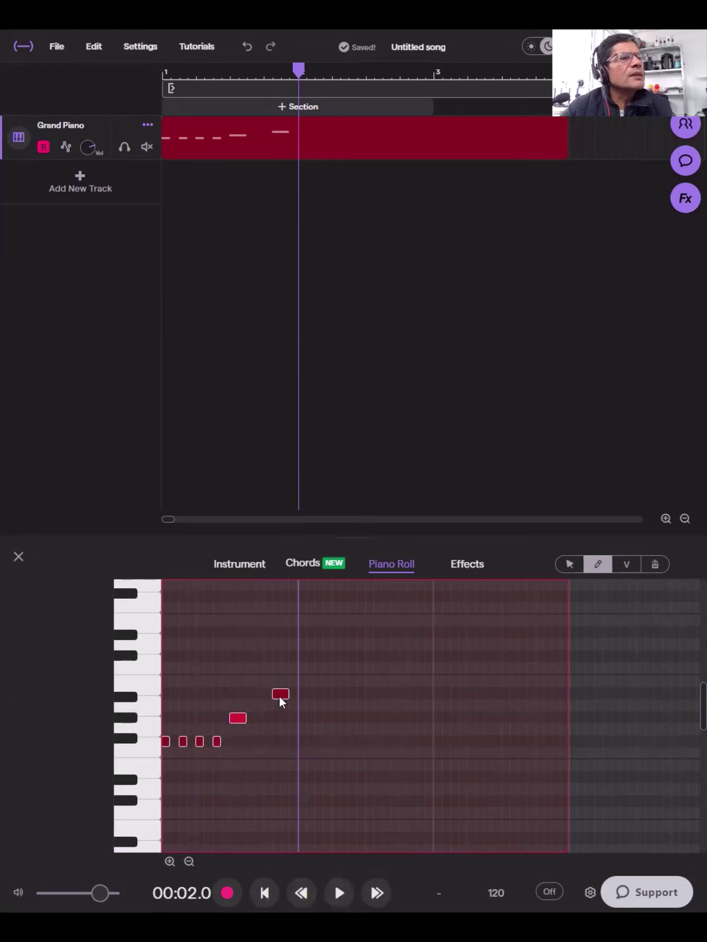
{"action": "left_click_drag", "start_coordinate": [281, 699], "coordinate": [265, 699]}
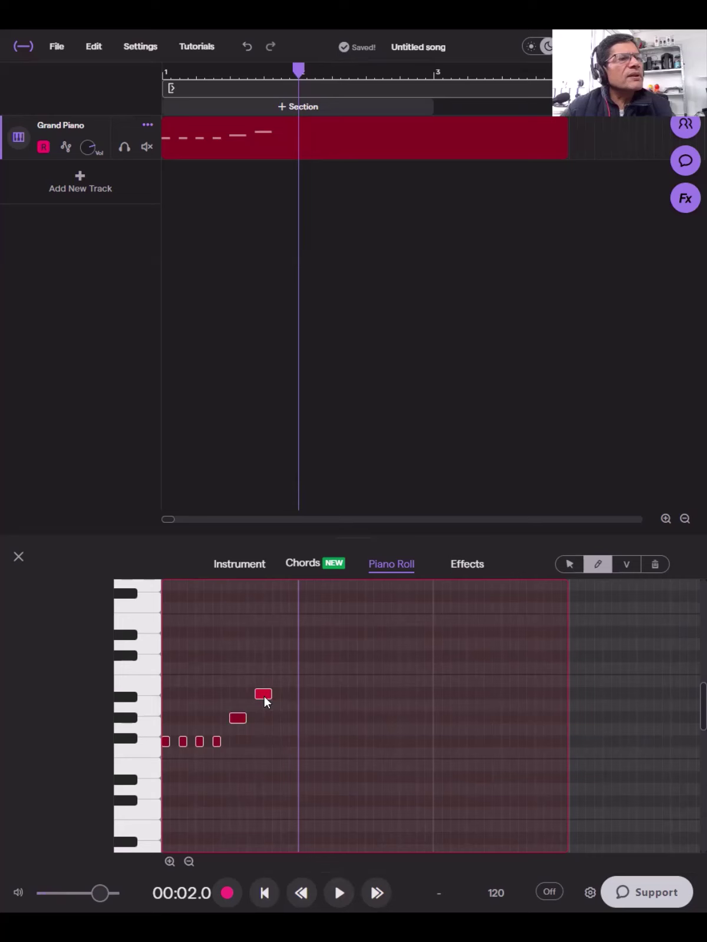
Play the adjusted melody twice from the start to check it
{"action": "left_click", "coordinate": [264, 893]}
{"action": "left_click", "coordinate": [348, 895]}
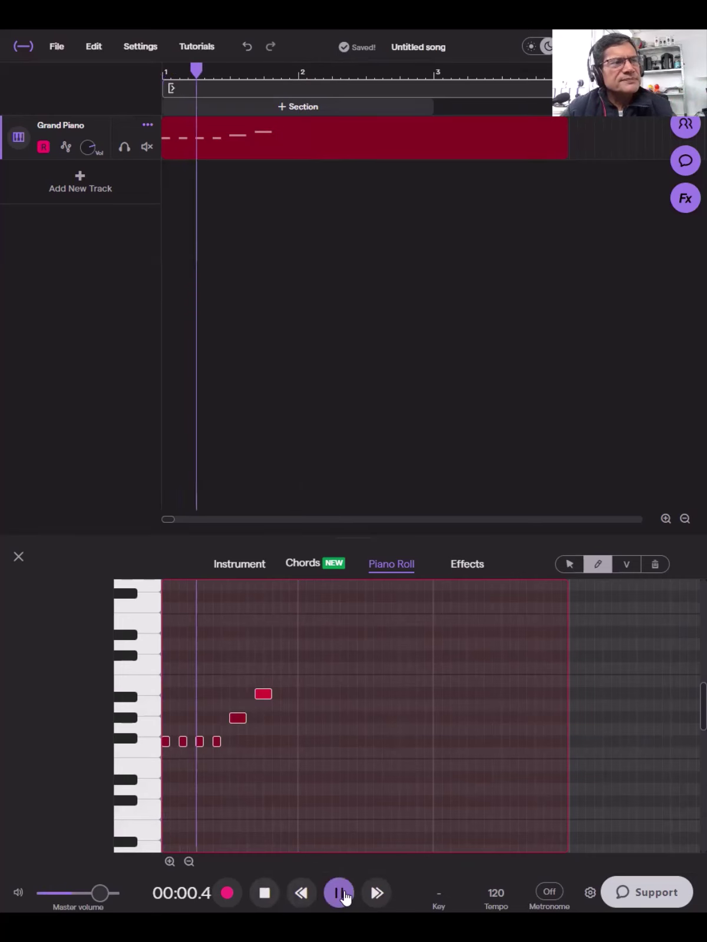
{"action": "left_click", "coordinate": [267, 894]}
{"action": "left_click", "coordinate": [271, 893]}
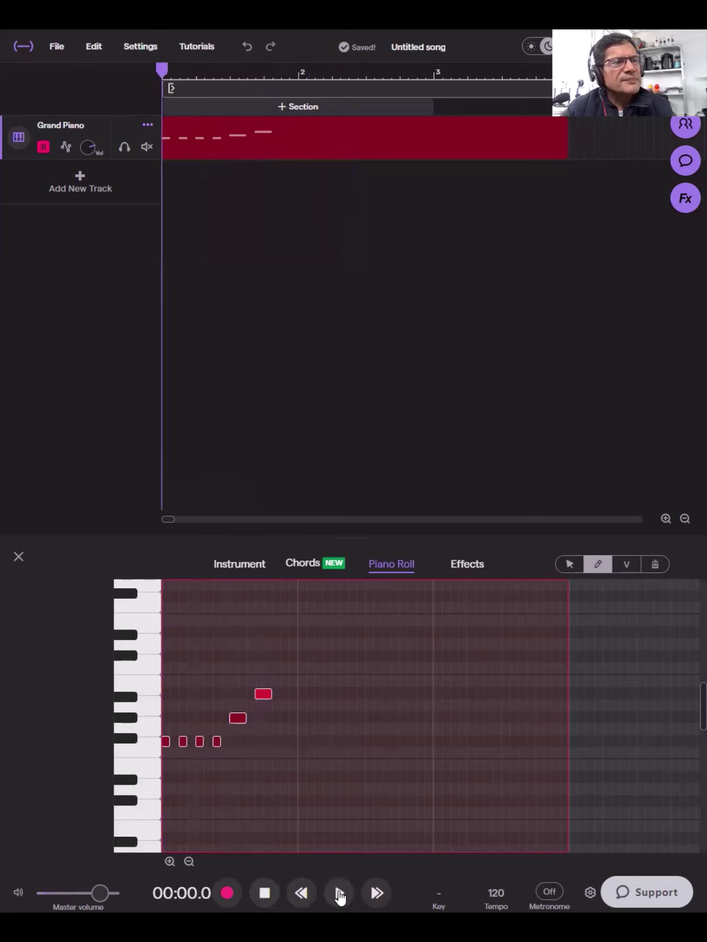
{"action": "left_click", "coordinate": [340, 894]}
{"action": "left_click", "coordinate": [339, 894]}
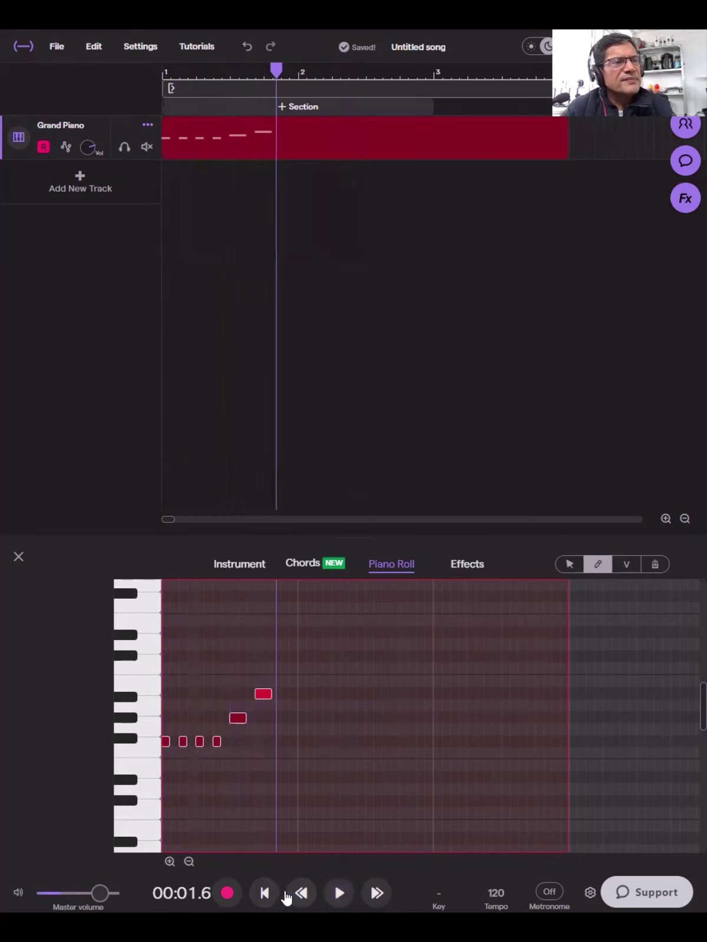
{"action": "left_click", "coordinate": [264, 894]}
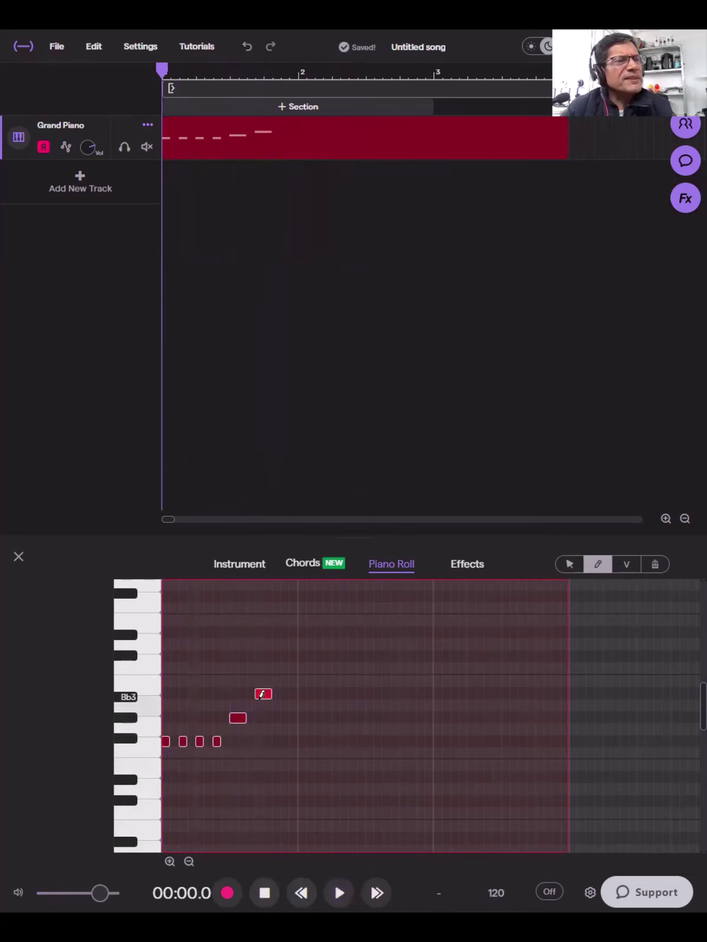
Nudge the Bb3 note, delete the third short Gb3, and shift the second Gb3 slightly later
{"action": "left_click_drag", "start_coordinate": [263, 695], "coordinate": [230, 742]}
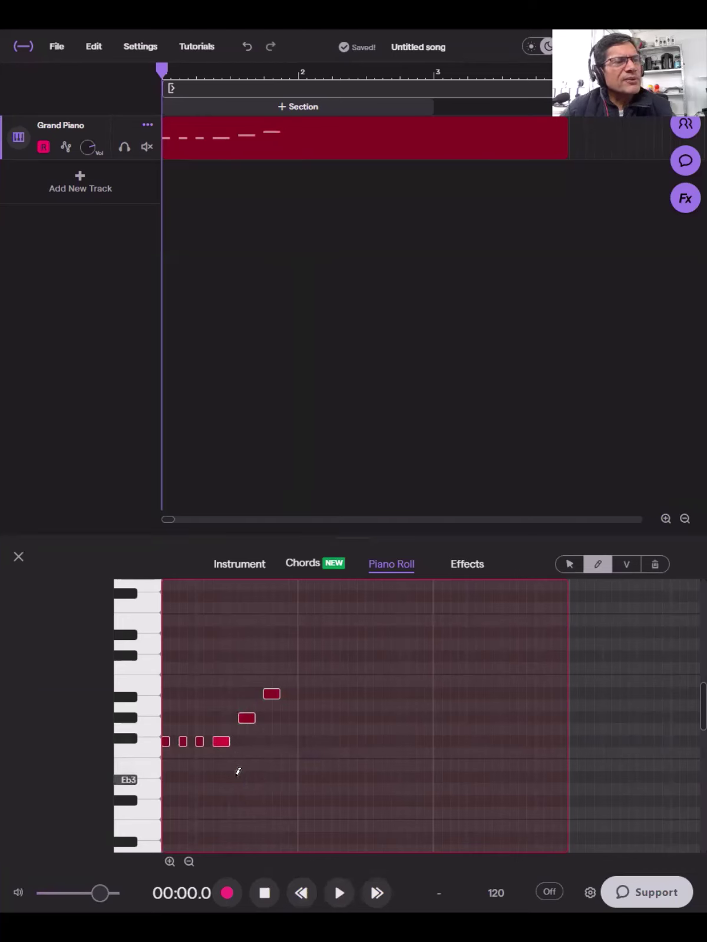
{"action": "left_click", "coordinate": [335, 893]}
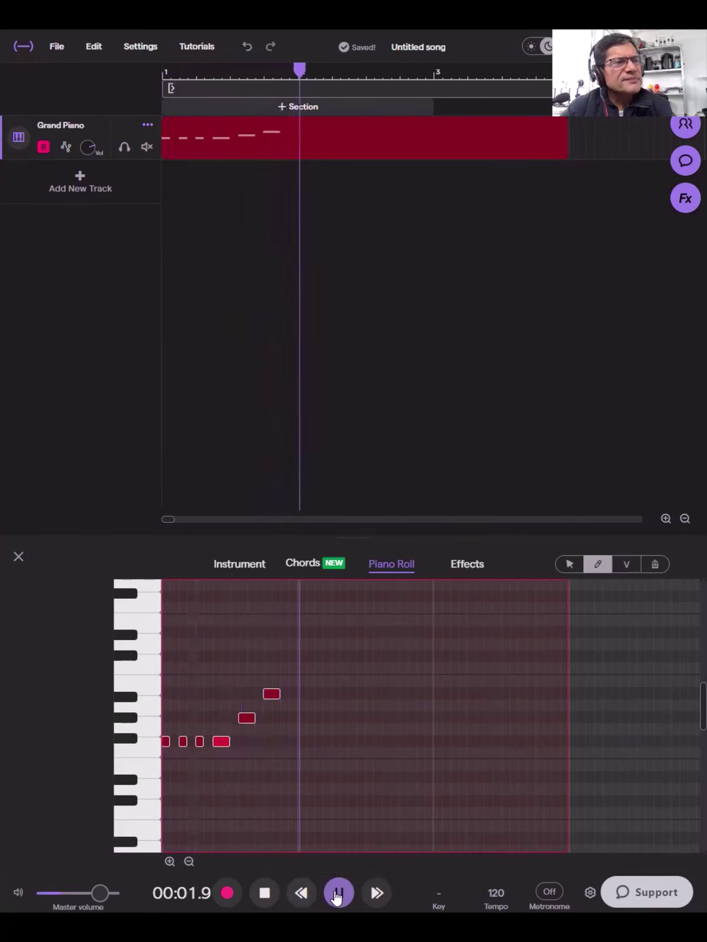
{"action": "left_click", "coordinate": [266, 894]}
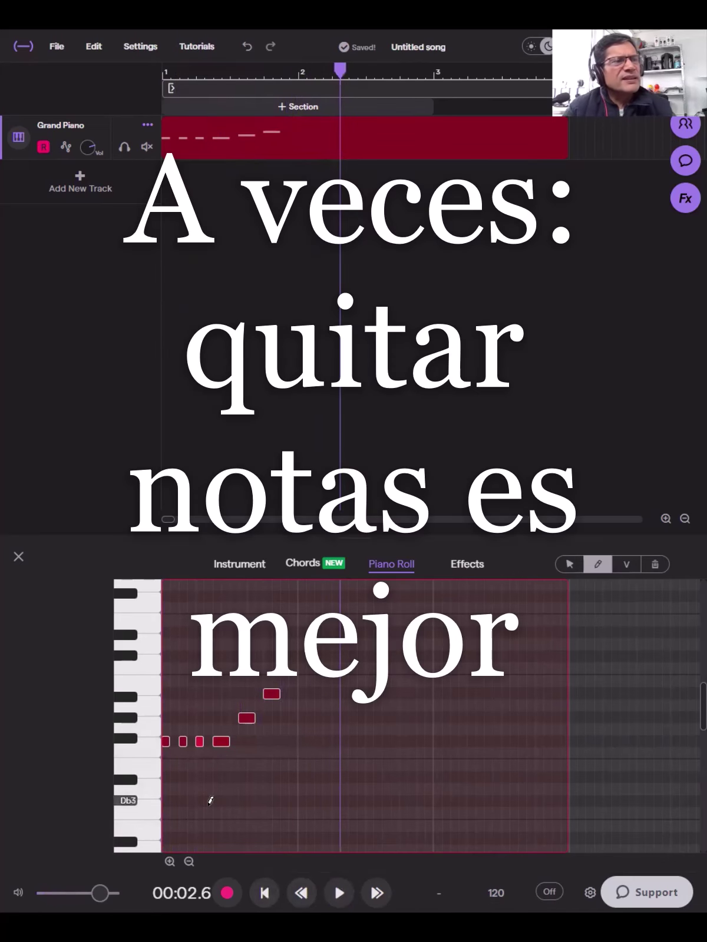
{"action": "left_click", "coordinate": [199, 741]}
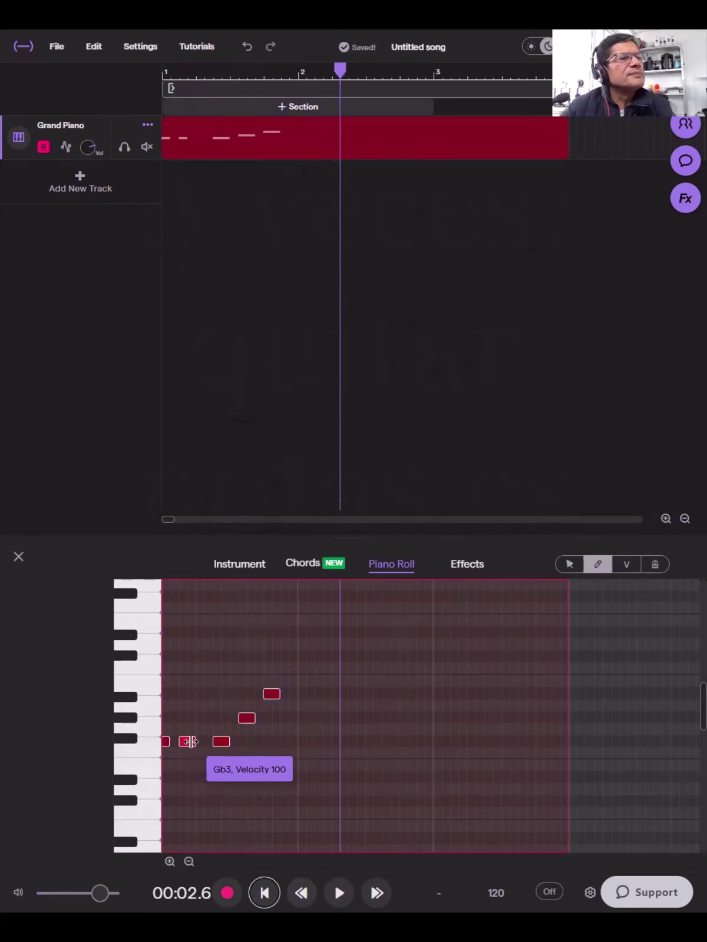
{"action": "left_click_drag", "start_coordinate": [187, 743], "coordinate": [196, 743]}
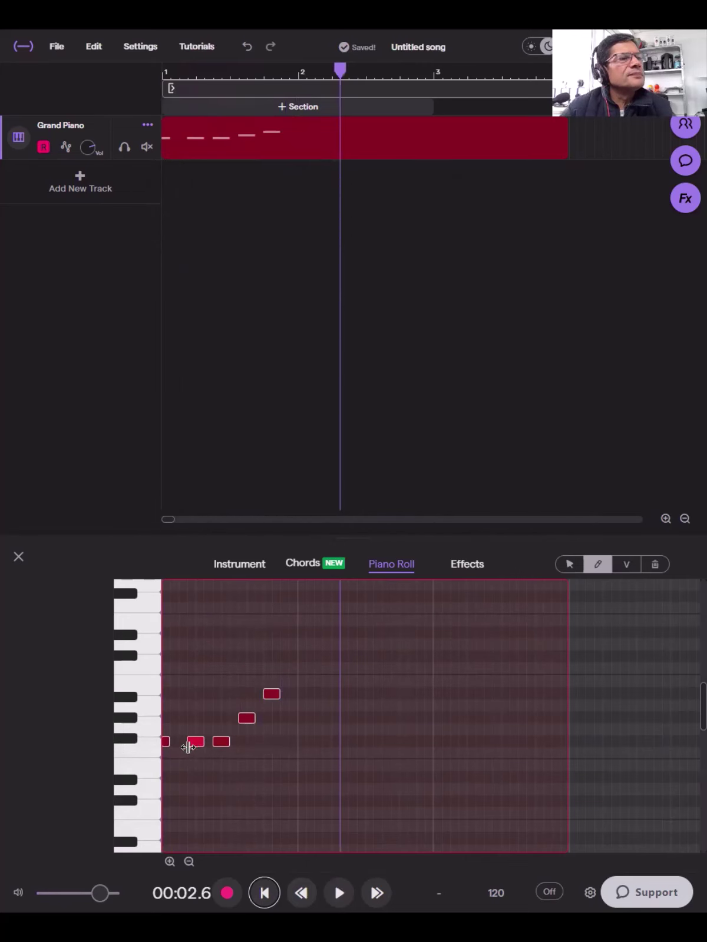
Audition the melody and shift the first Gb3 note slightly later
{"action": "left_click", "coordinate": [264, 894]}
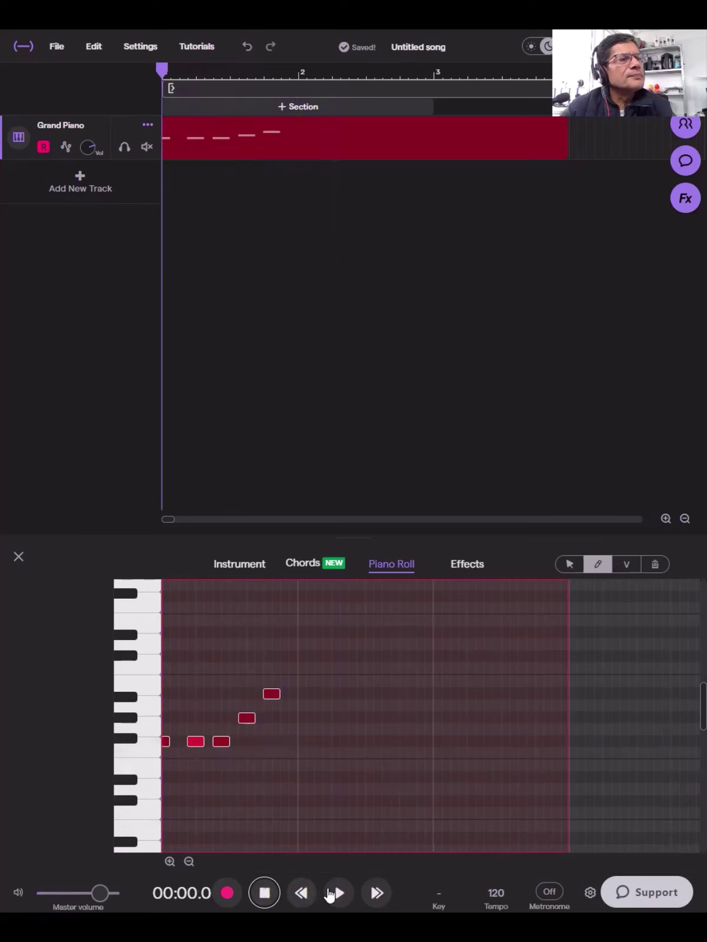
{"action": "left_click", "coordinate": [338, 893]}
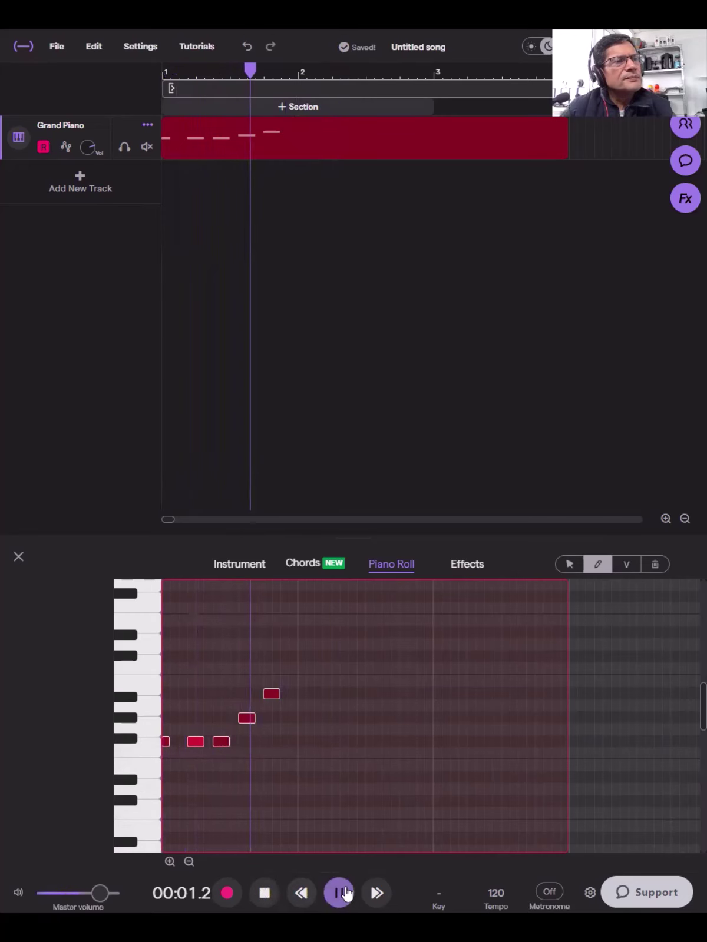
{"action": "left_click", "coordinate": [340, 893]}
{"action": "left_click", "coordinate": [265, 894]}
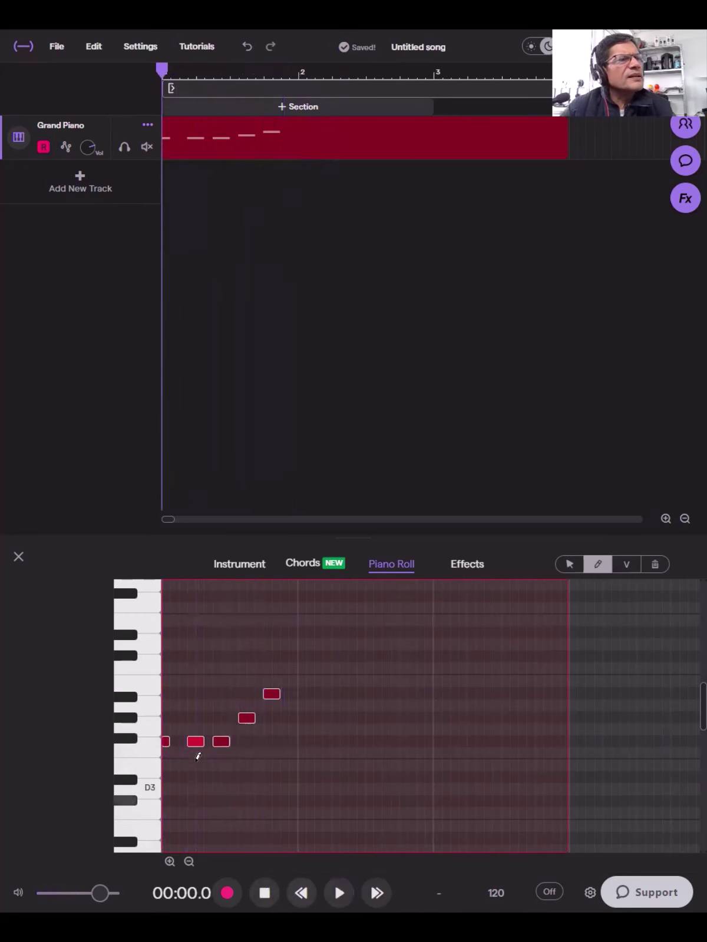
{"action": "left_click", "coordinate": [167, 742]}
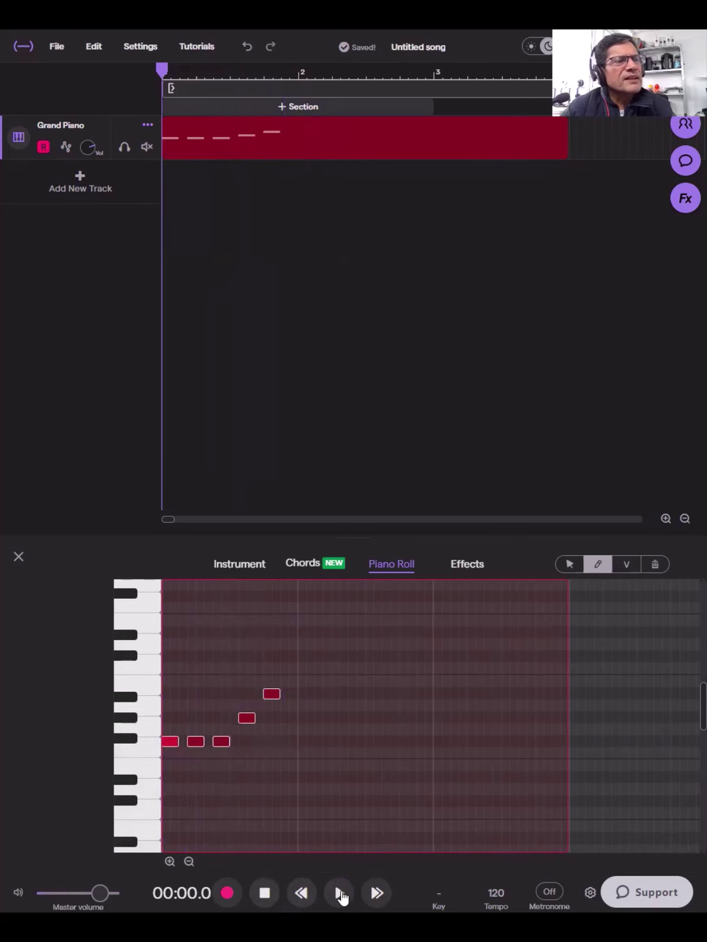
Play the melody from the start three times to check the even spacing
{"action": "left_click", "coordinate": [340, 894]}
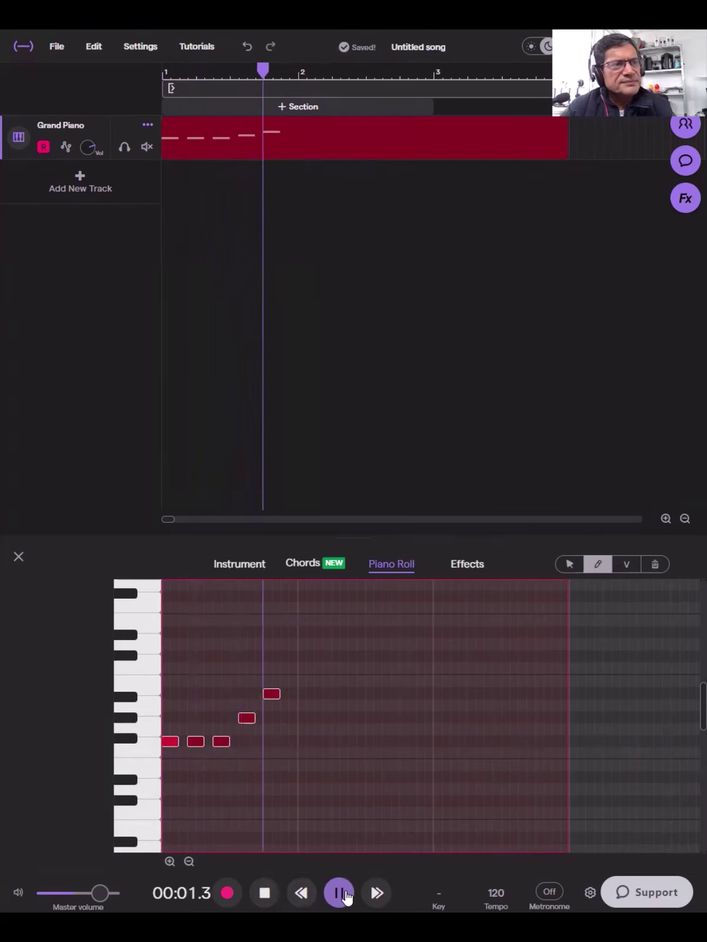
{"action": "left_click", "coordinate": [265, 894]}
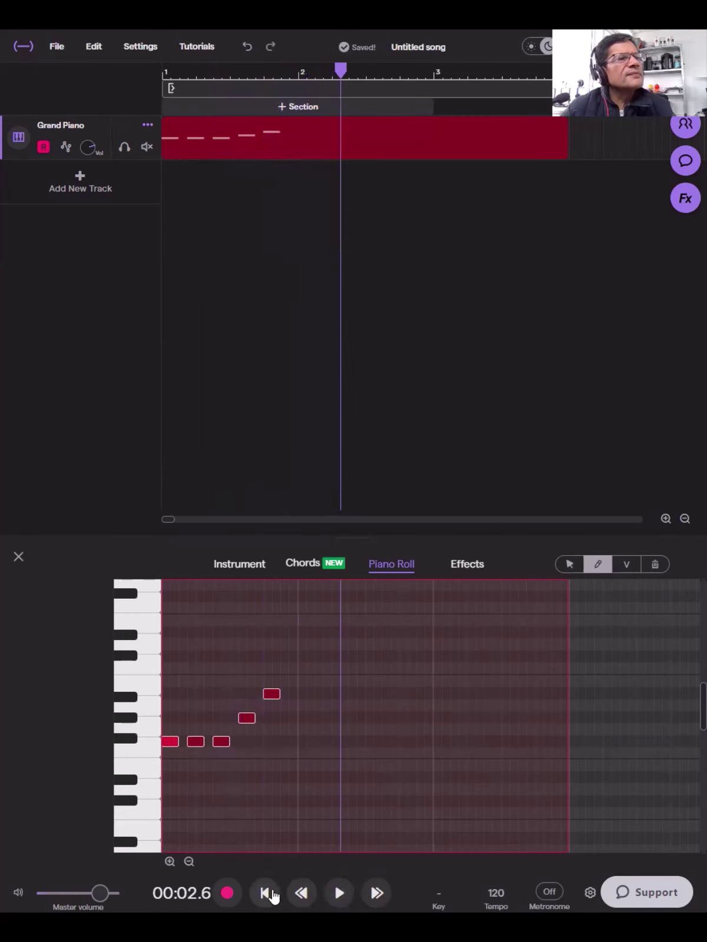
{"action": "left_click", "coordinate": [271, 894]}
{"action": "left_click", "coordinate": [339, 893]}
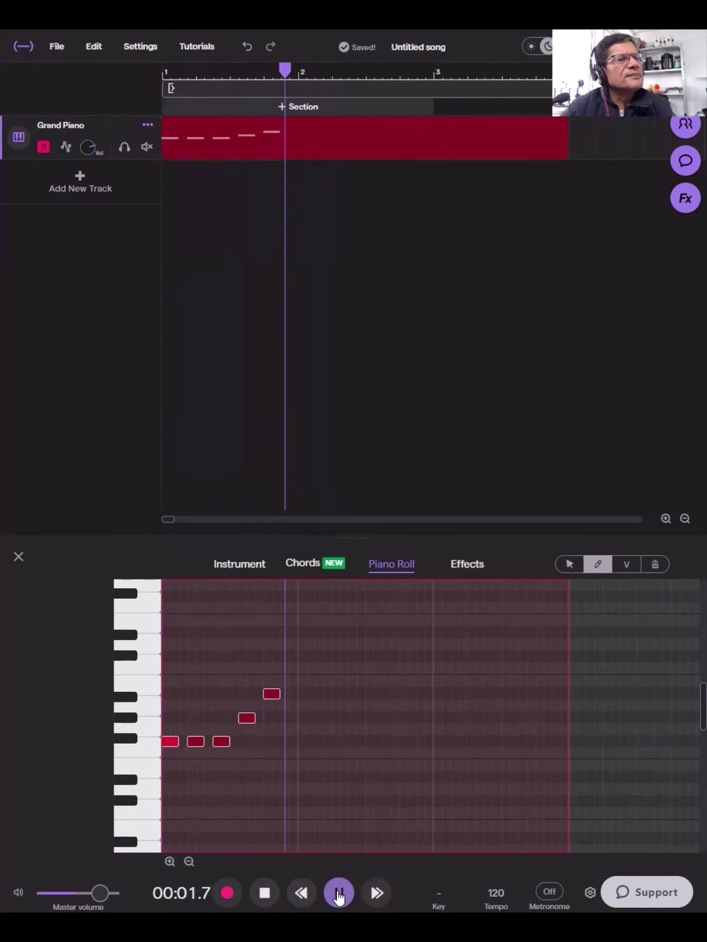
{"action": "left_click", "coordinate": [265, 893]}
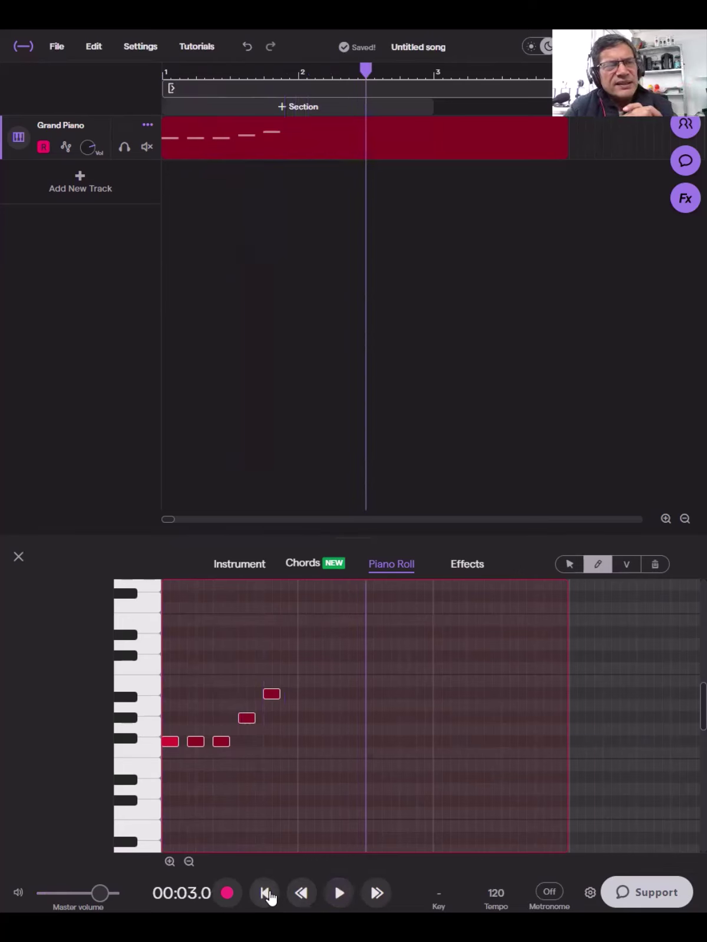
{"action": "left_click", "coordinate": [265, 894]}
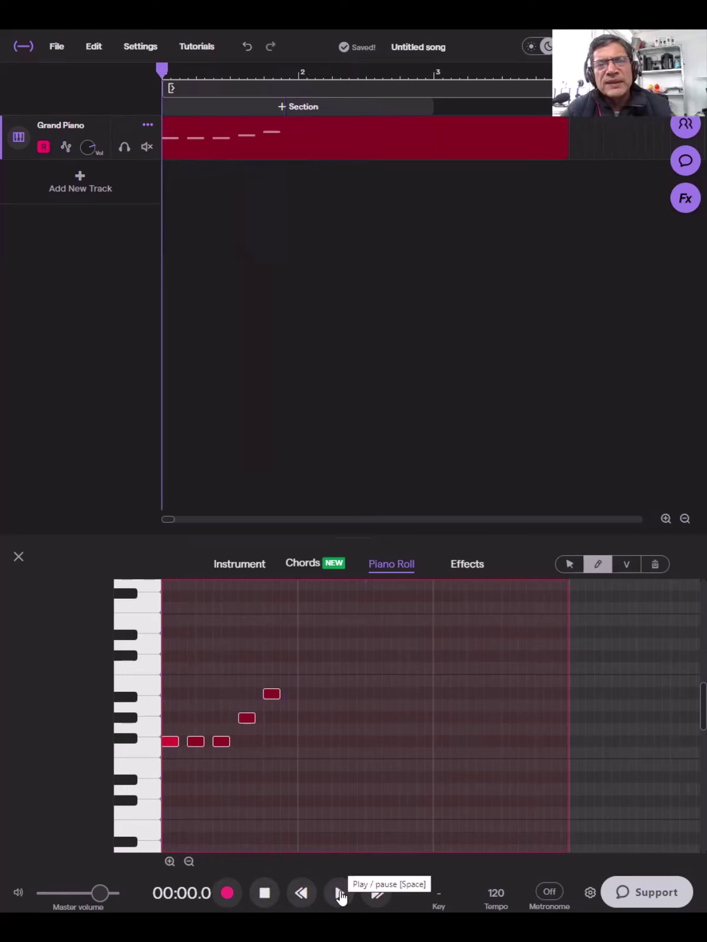
{"action": "left_click", "coordinate": [340, 894]}
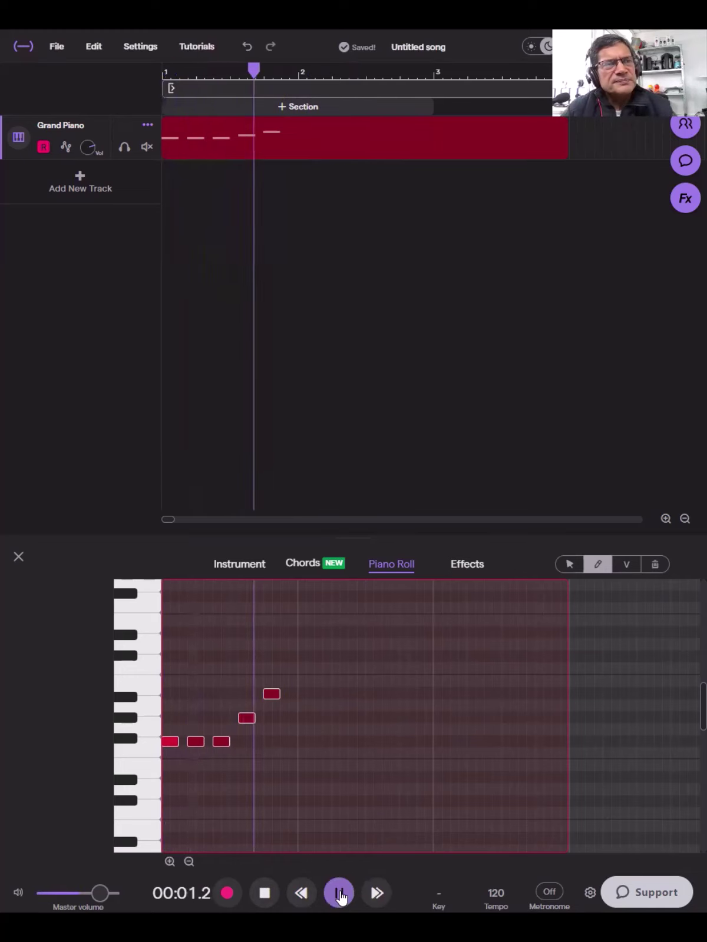
{"action": "left_click", "coordinate": [339, 893]}
{"action": "left_click", "coordinate": [264, 894]}
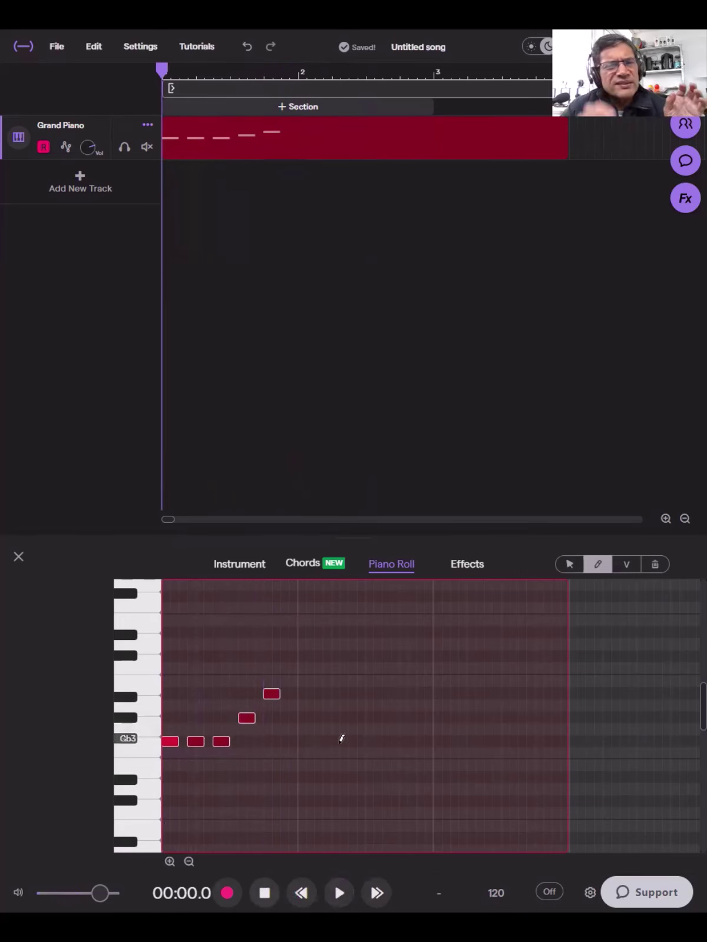
With the select tool, shift the last three notes, then the two highest, then the top note one step earlier
{"action": "left_click", "coordinate": [568, 565]}
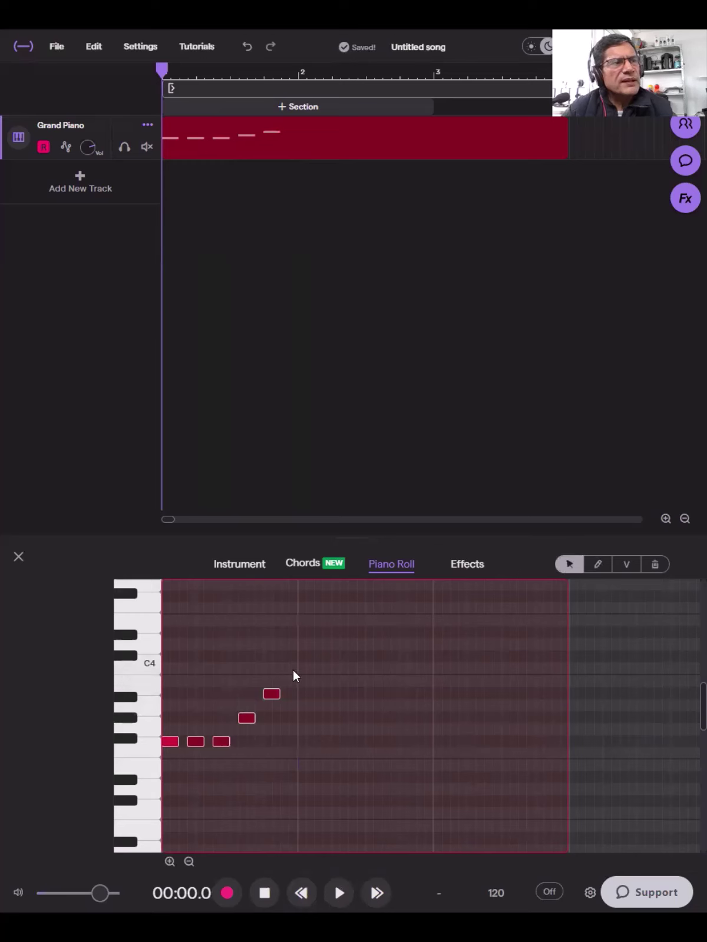
{"action": "mouse_move", "coordinate": [291, 666]}
{"action": "left_mouse_down"}
{"action": "mouse_move", "coordinate": [189, 787]}
{"action": "mouse_move", "coordinate": [167, 789]}
{"action": "mouse_move", "coordinate": [132, 740]}
{"action": "left_mouse_up"}
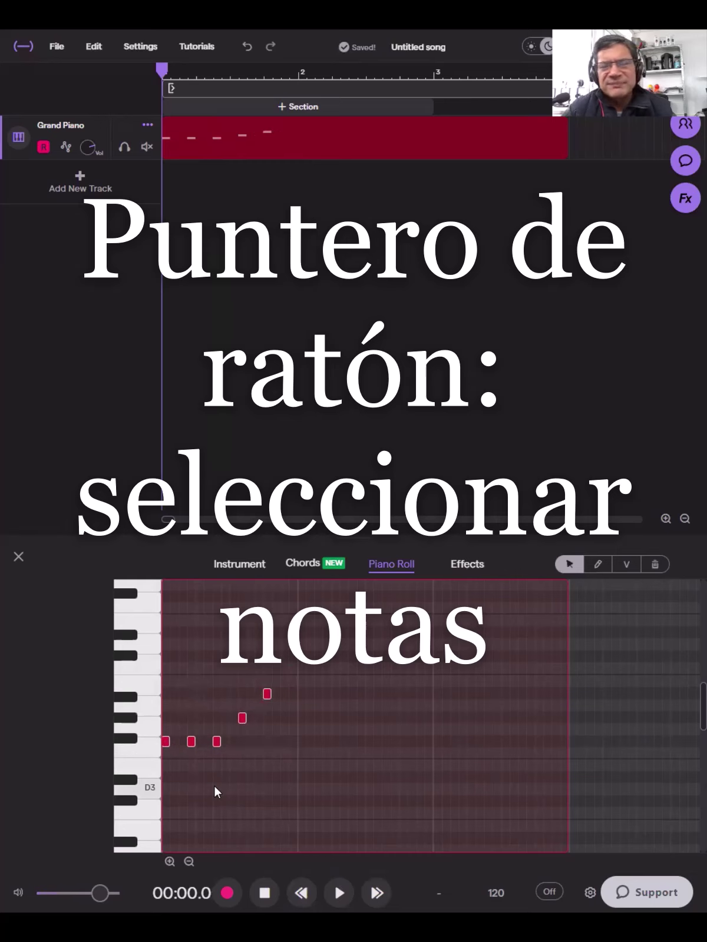
{"action": "left_click", "coordinate": [292, 667]}
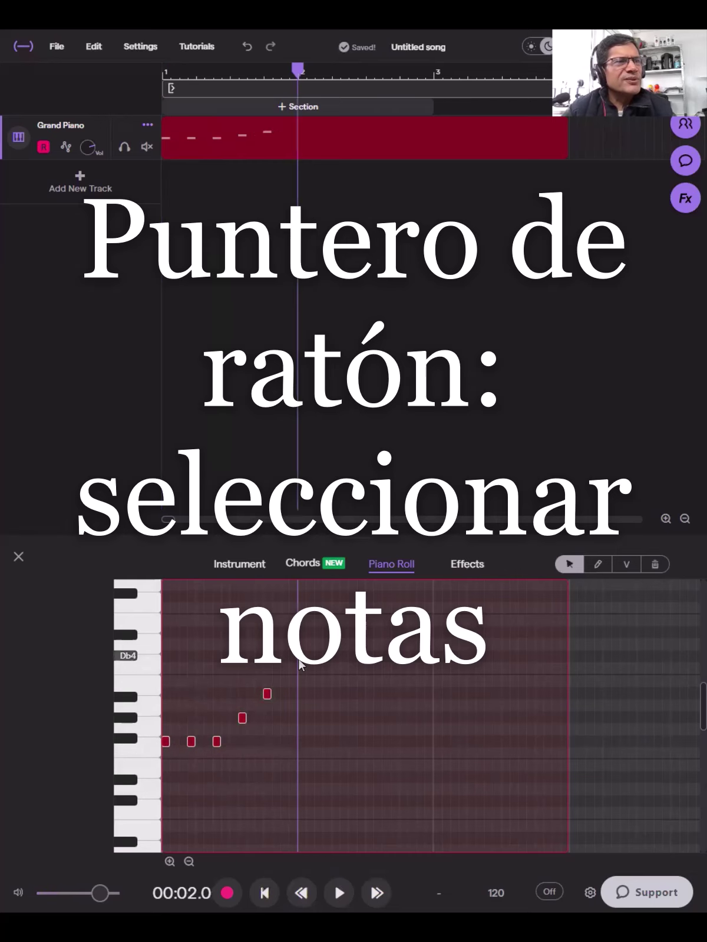
{"action": "left_click_drag", "start_coordinate": [292, 667], "coordinate": [184, 747]}
{"action": "left_click_drag", "start_coordinate": [273, 665], "coordinate": [205, 777]}
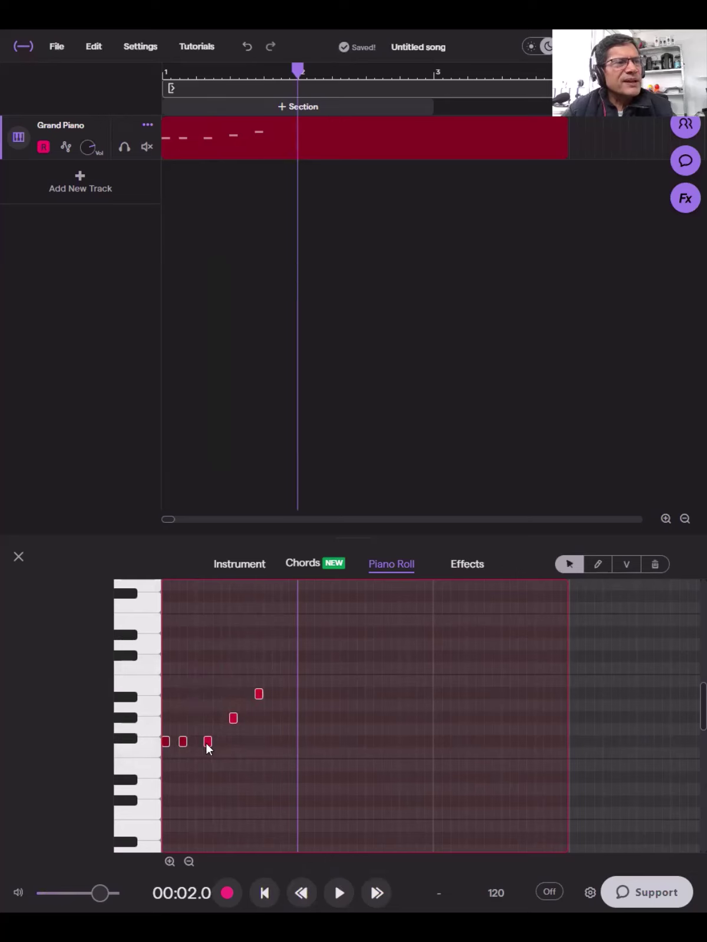
{"action": "left_click_drag", "start_coordinate": [207, 746], "coordinate": [202, 744]}
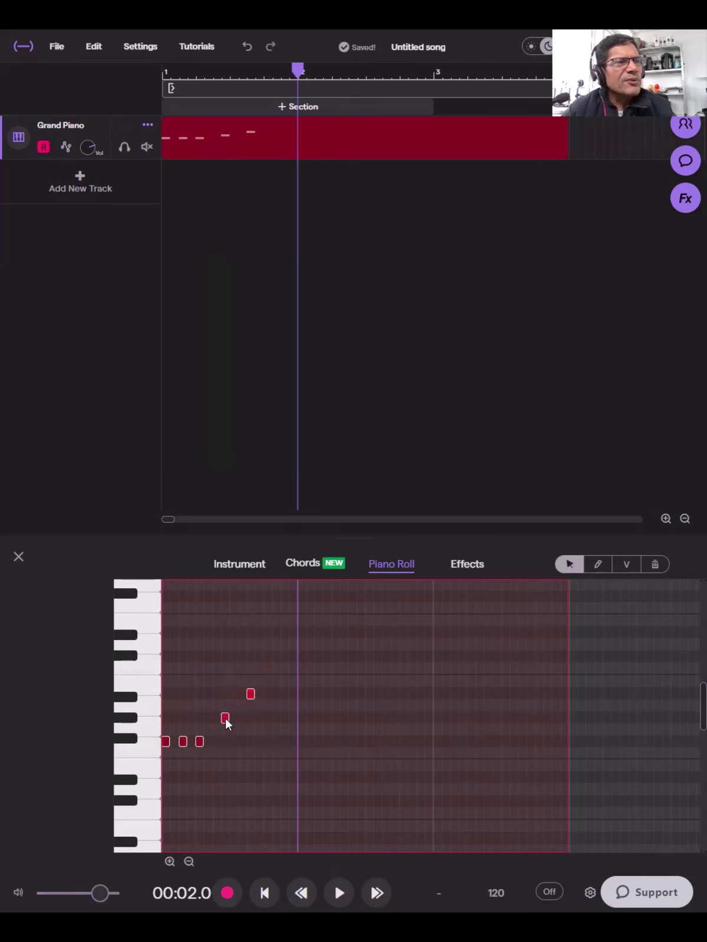
{"action": "left_click_drag", "start_coordinate": [227, 723], "coordinate": [216, 720]}
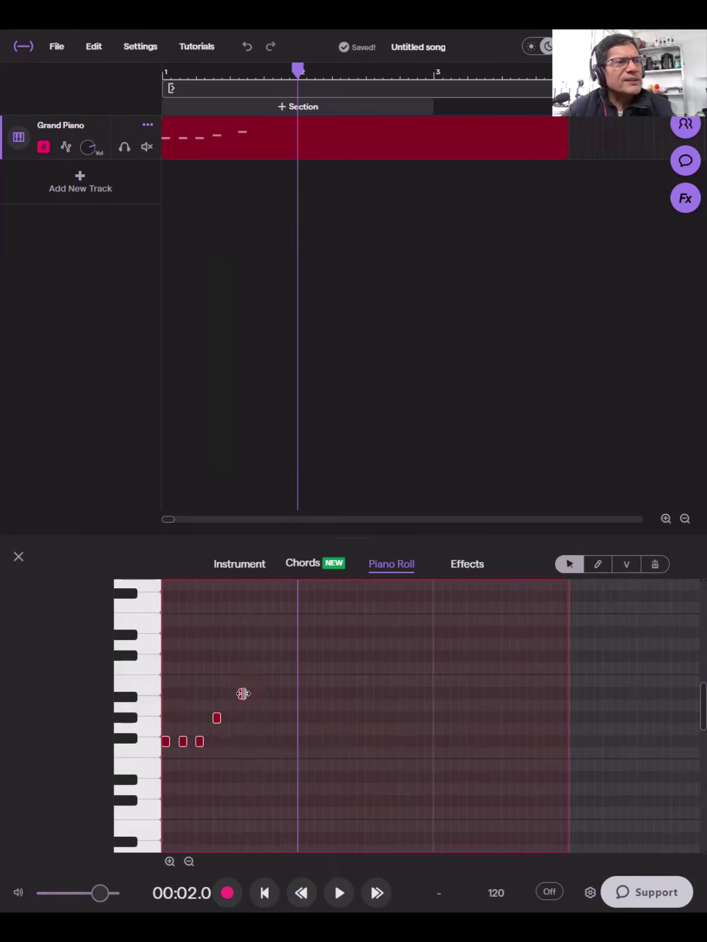
{"action": "left_click_drag", "start_coordinate": [243, 699], "coordinate": [238, 699]}
Play the tightened melody from 00:01.1 to check it
{"action": "left_click", "coordinate": [237, 765]}
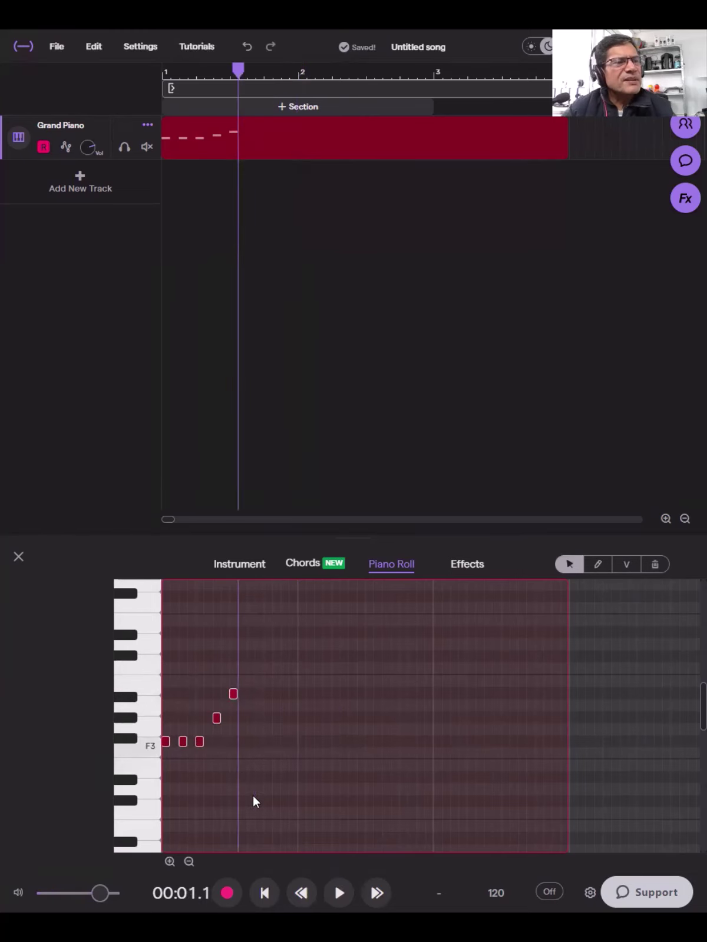
{"action": "left_click", "coordinate": [301, 893]}
{"action": "left_click", "coordinate": [339, 893]}
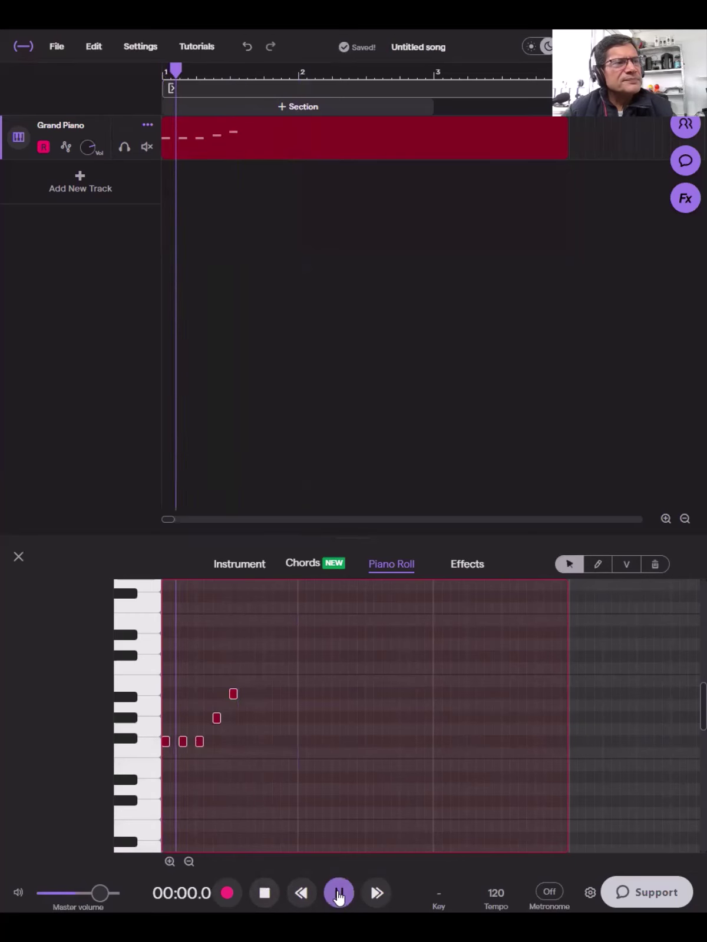
{"action": "left_click", "coordinate": [265, 892]}
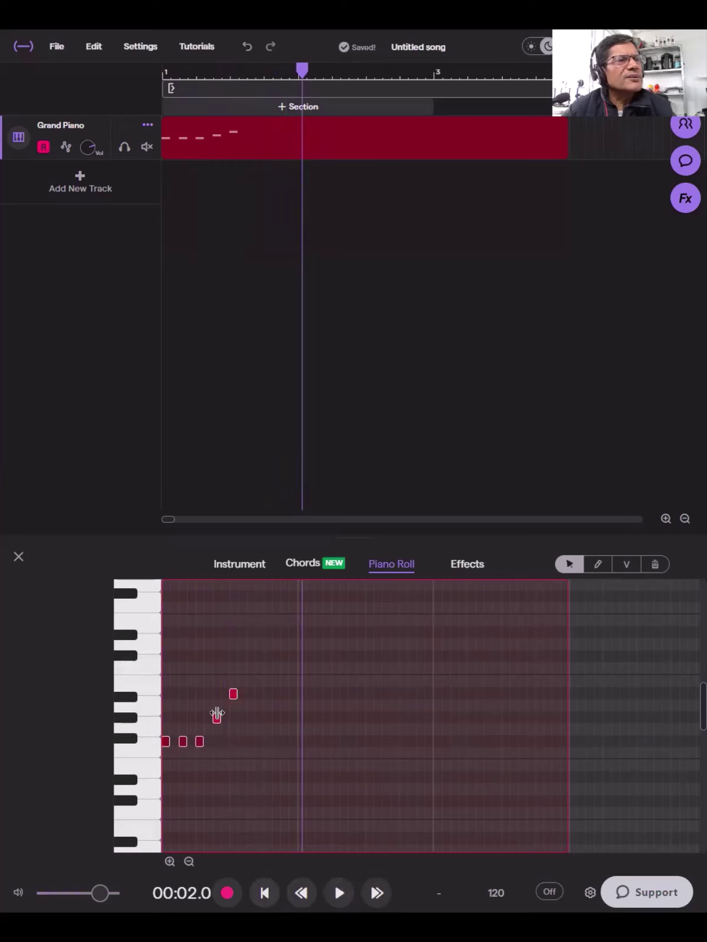
Move the two upper notes slightly later and play the melody from the start again
{"action": "mouse_move", "coordinate": [217, 723]}
{"action": "left_mouse_down"}
{"action": "mouse_move", "coordinate": [226, 723]}
{"action": "mouse_move", "coordinate": [212, 743]}
{"action": "left_mouse_up"}
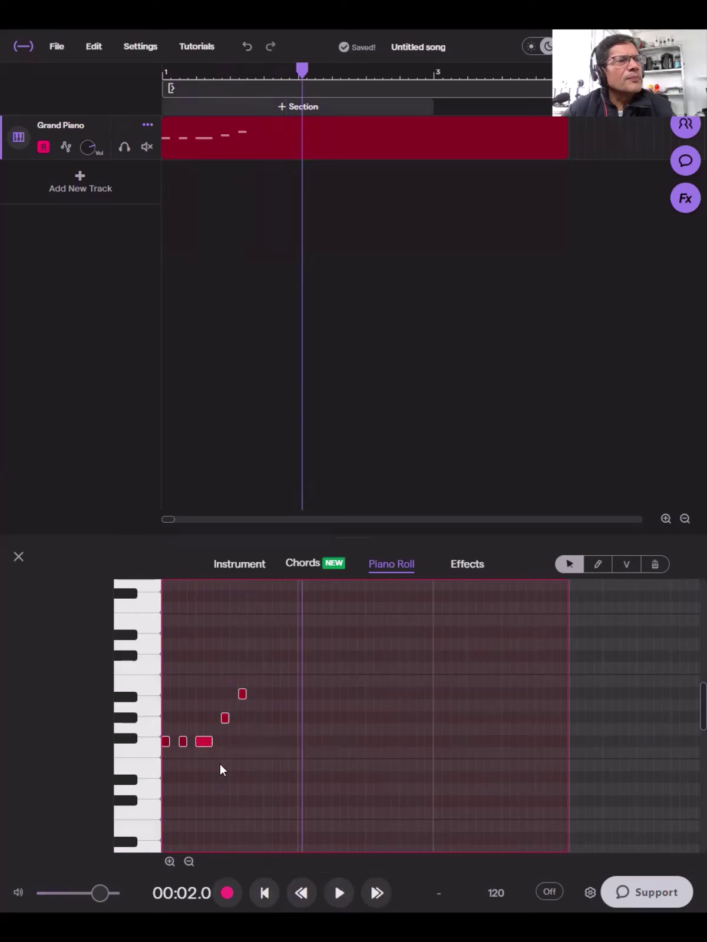
{"action": "left_click", "coordinate": [265, 893]}
{"action": "left_click", "coordinate": [340, 894]}
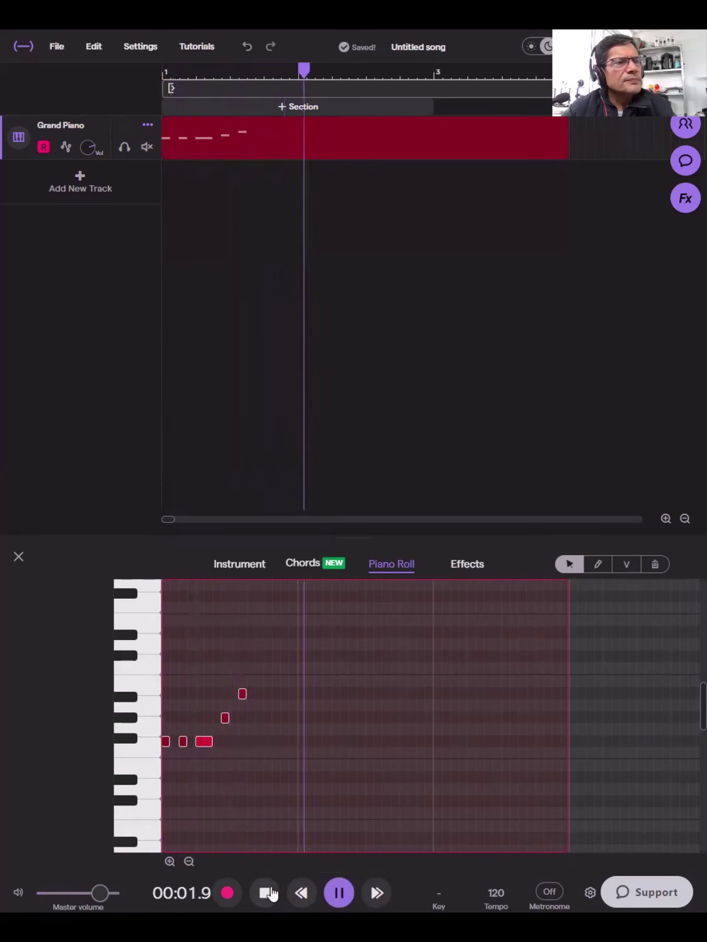
{"action": "left_click", "coordinate": [265, 893]}
{"action": "left_click", "coordinate": [333, 895]}
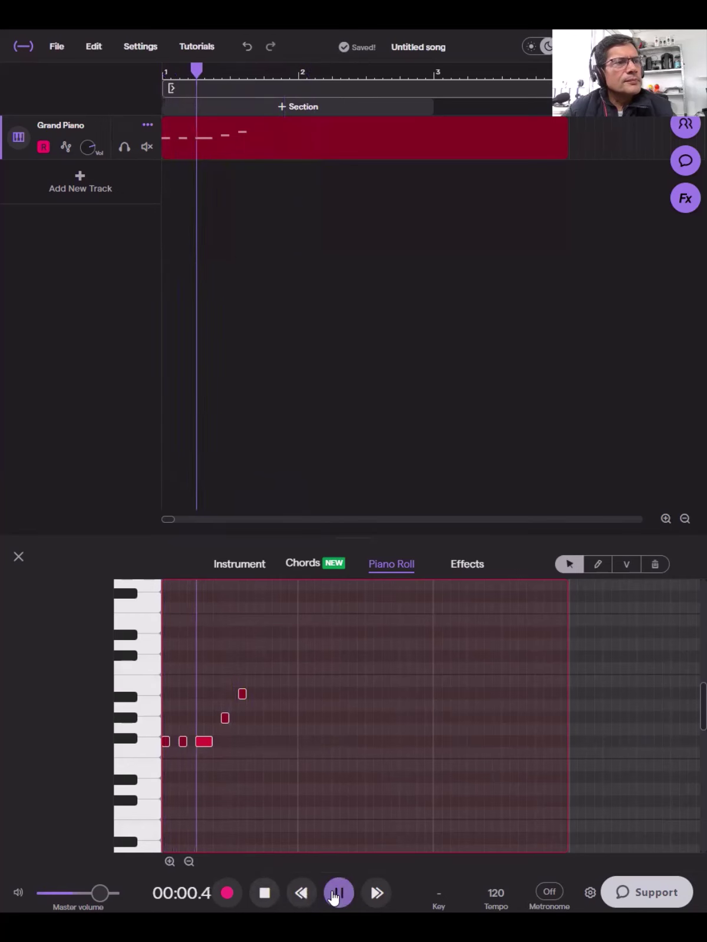
{"action": "left_click", "coordinate": [262, 893]}
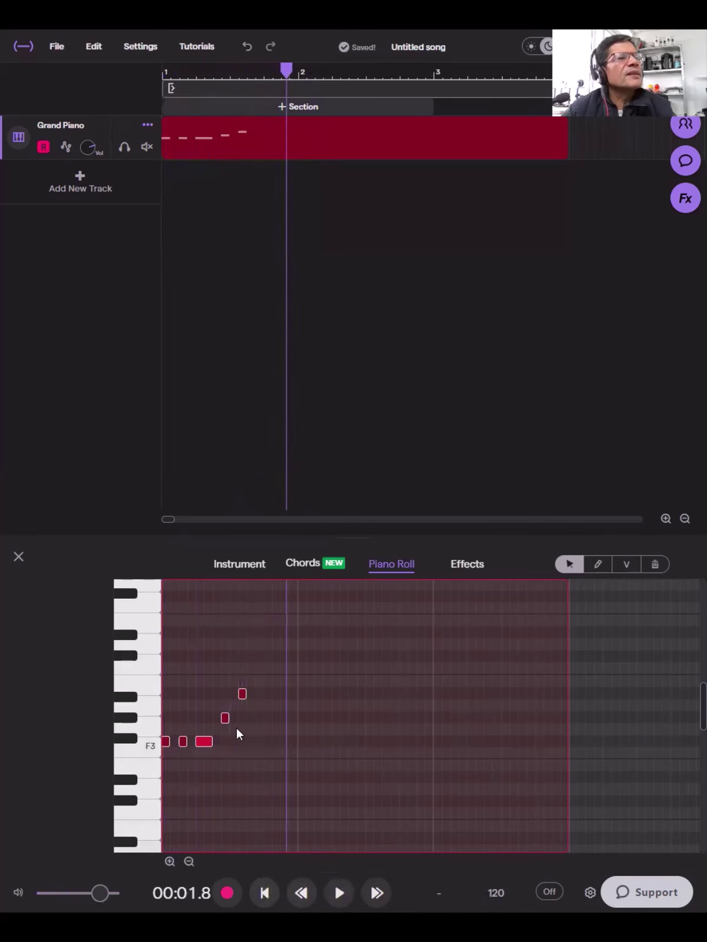
Draw a new short note in the low row beside the short notes and trim its end
{"action": "mouse_move", "coordinate": [259, 665]}
{"action": "left_mouse_down"}
{"action": "mouse_move", "coordinate": [204, 774]}
{"action": "mouse_move", "coordinate": [198, 772]}
{"action": "mouse_move", "coordinate": [218, 747]}
{"action": "left_mouse_up"}
{"action": "left_click", "coordinate": [200, 743]}
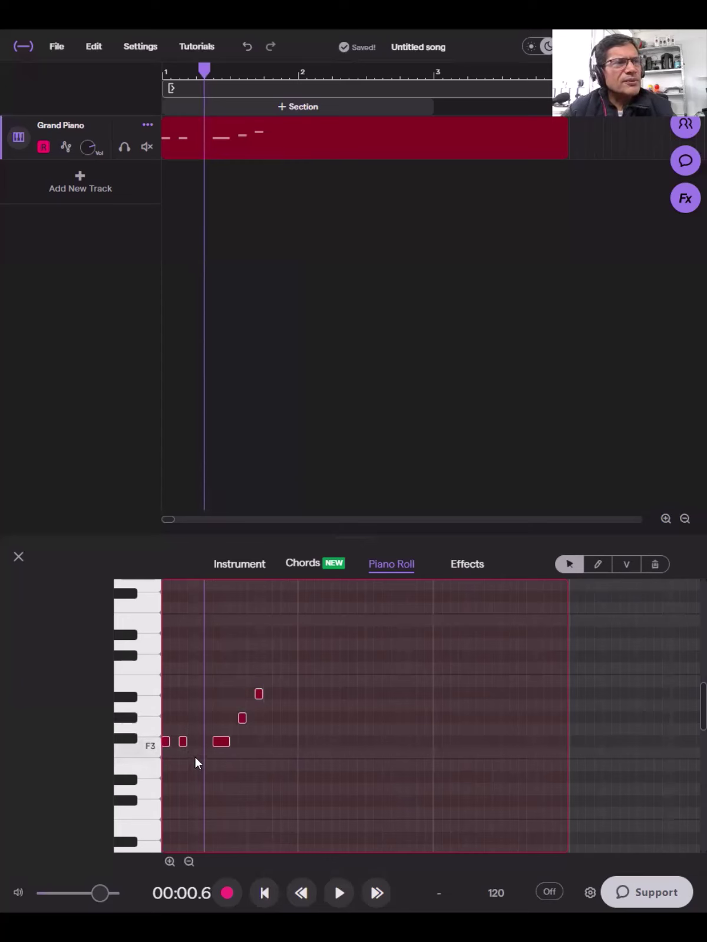
{"action": "left_click", "coordinate": [599, 565]}
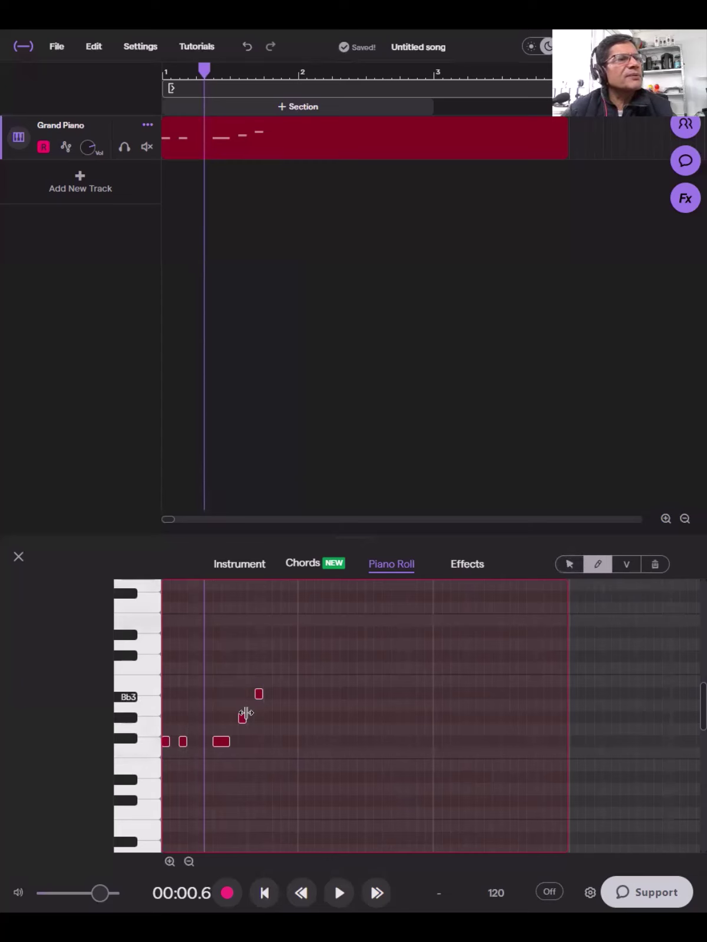
{"action": "left_click", "coordinate": [203, 741]}
{"action": "left_click_drag", "start_coordinate": [209, 743], "coordinate": [203, 743]}
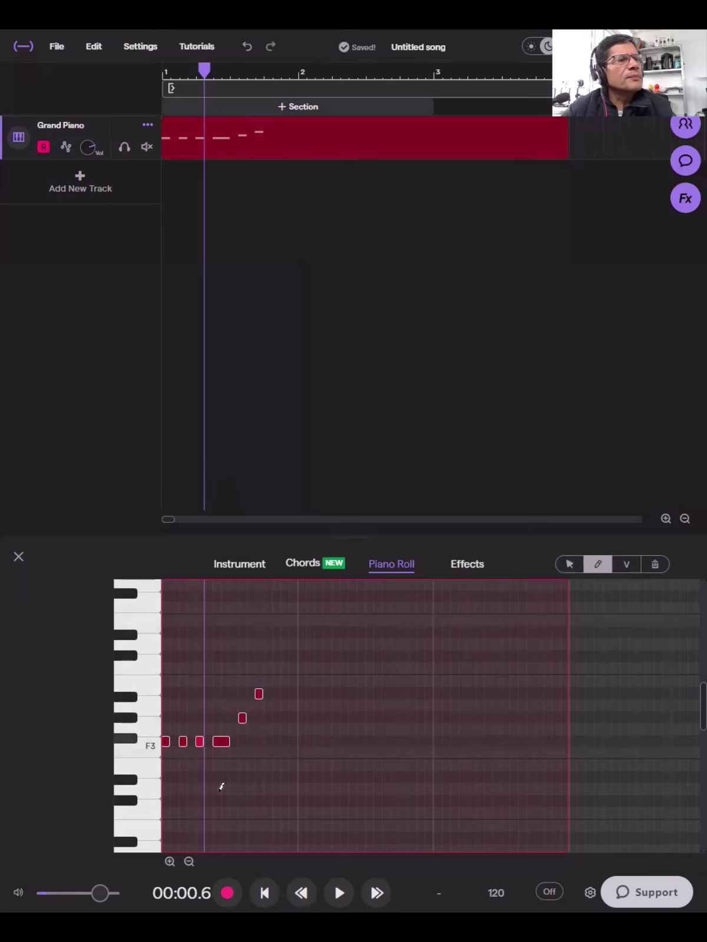
Play the melody twice from the start to hear the added note
{"action": "left_click", "coordinate": [265, 893]}
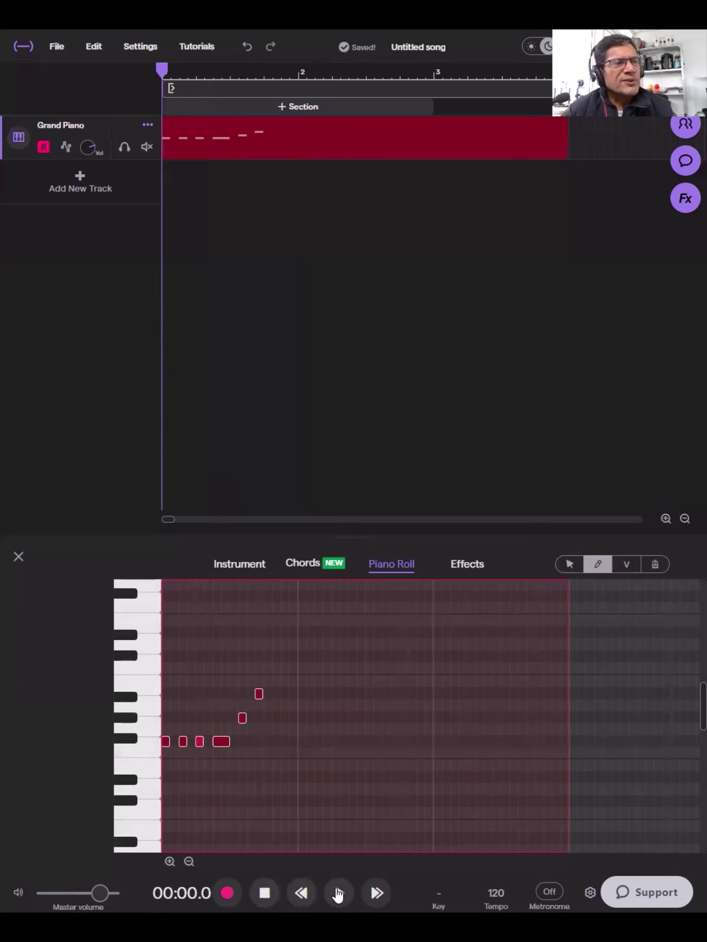
{"action": "left_click", "coordinate": [339, 893]}
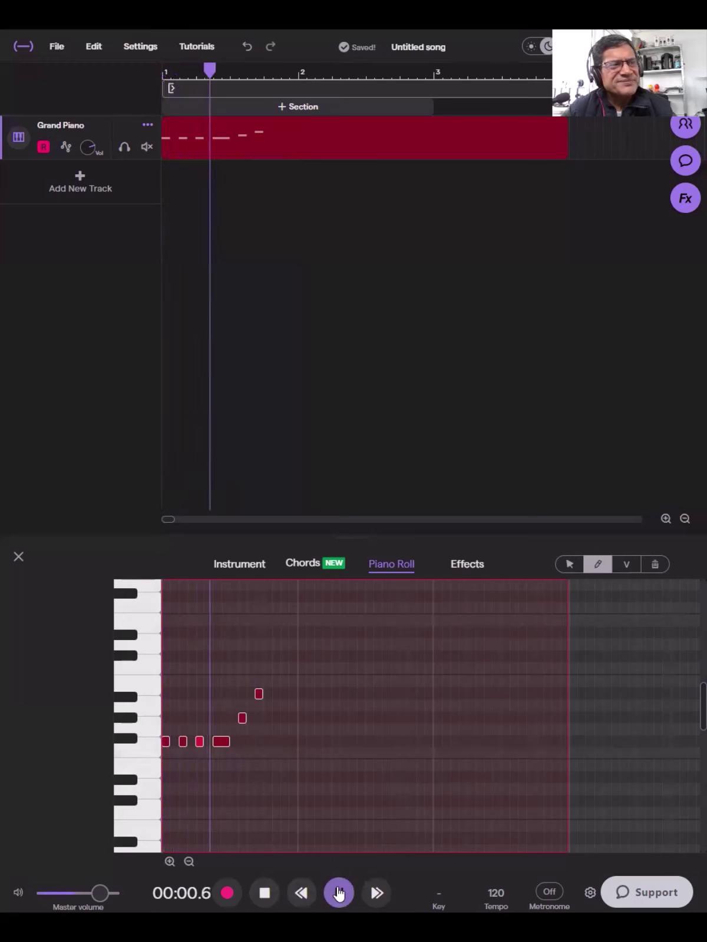
{"action": "left_click", "coordinate": [265, 893]}
{"action": "left_click", "coordinate": [266, 893]}
{"action": "left_click", "coordinate": [339, 894]}
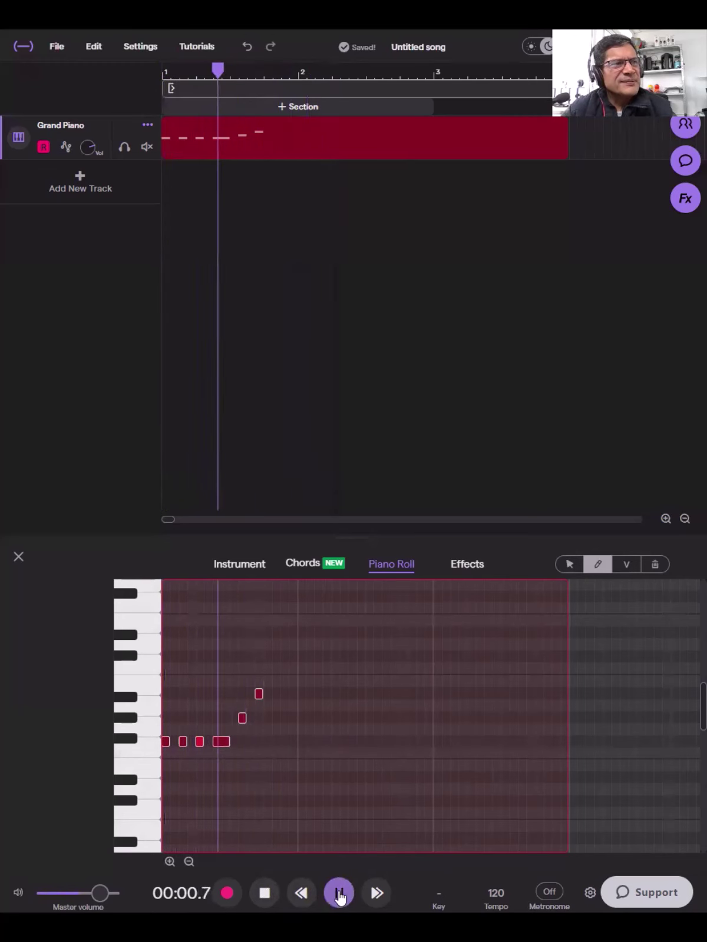
{"action": "left_click", "coordinate": [265, 894]}
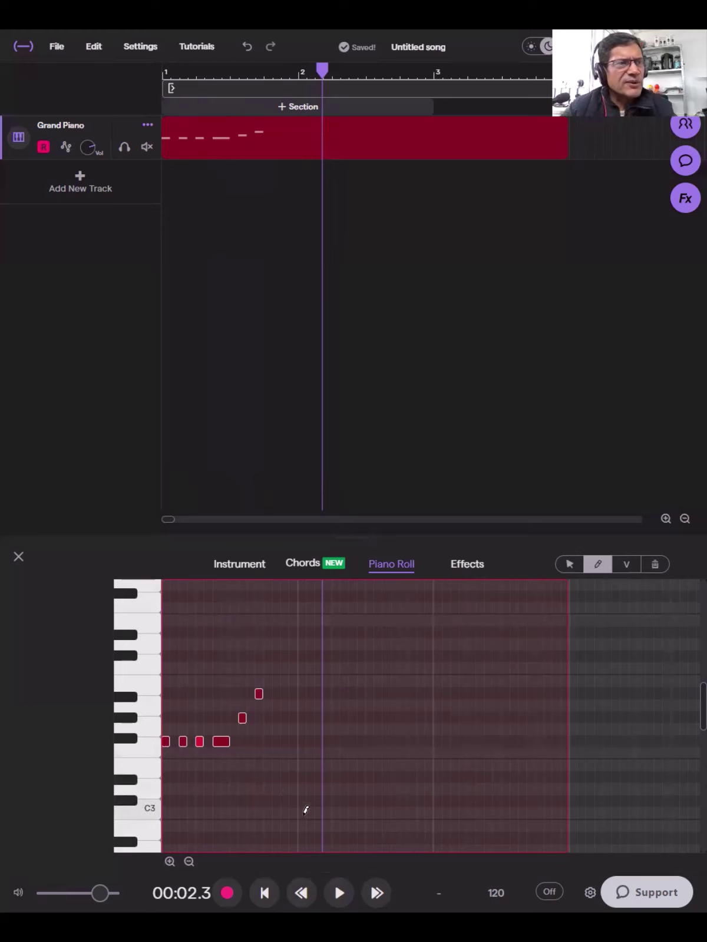
{"action": "left_click", "coordinate": [265, 894]}
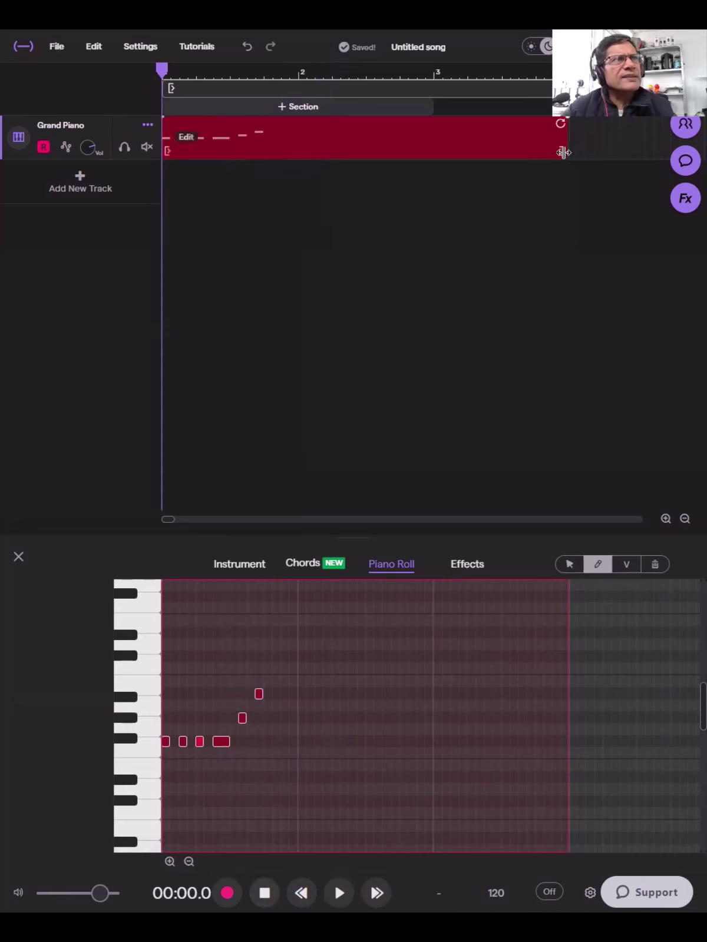
Shorten the piano region to end at bar 2, then loop it out to bar 3 and bar 4
{"action": "left_click_drag", "start_coordinate": [501, 159], "coordinate": [296, 194]}
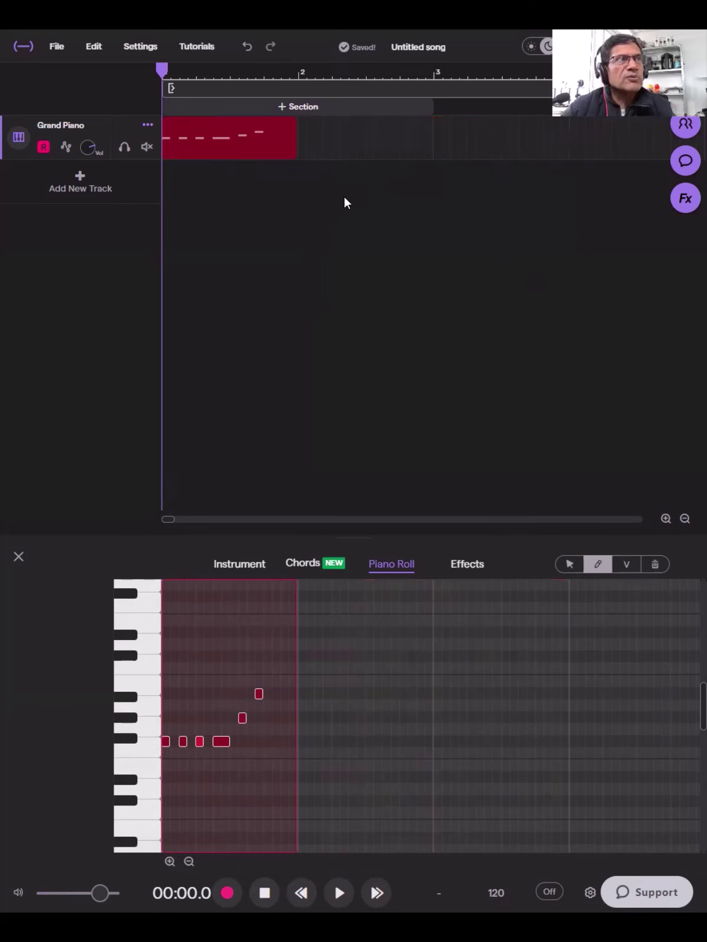
{"action": "mouse_move", "coordinate": [290, 124]}
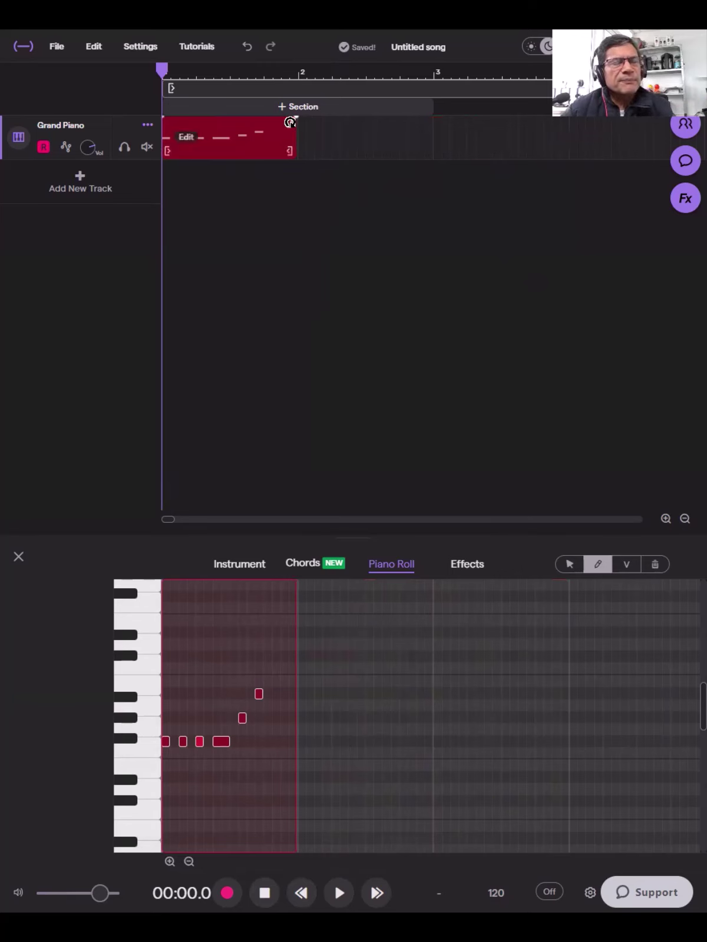
{"action": "left_click", "coordinate": [290, 122]}
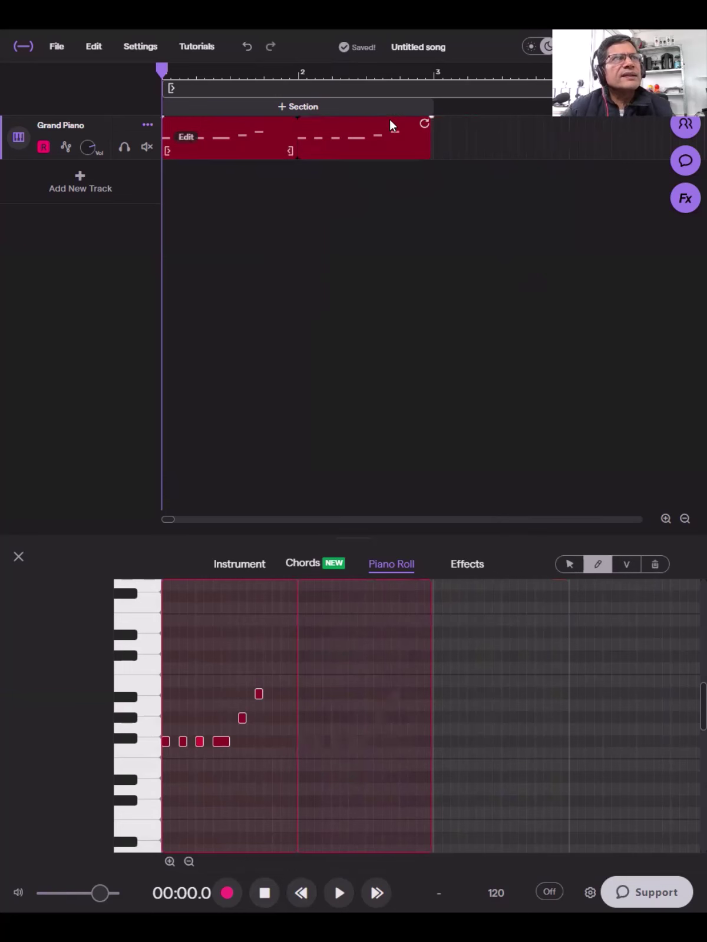
{"action": "left_click", "coordinate": [424, 124]}
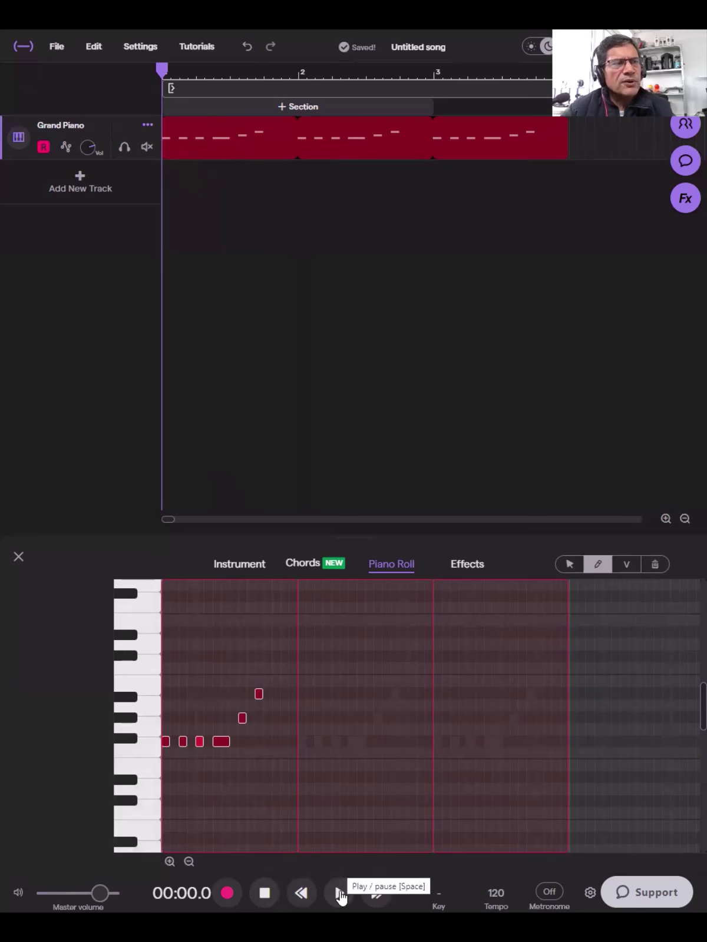
Listen to the looped melody, then select the long note and the two higher notes
{"action": "left_click", "coordinate": [340, 894]}
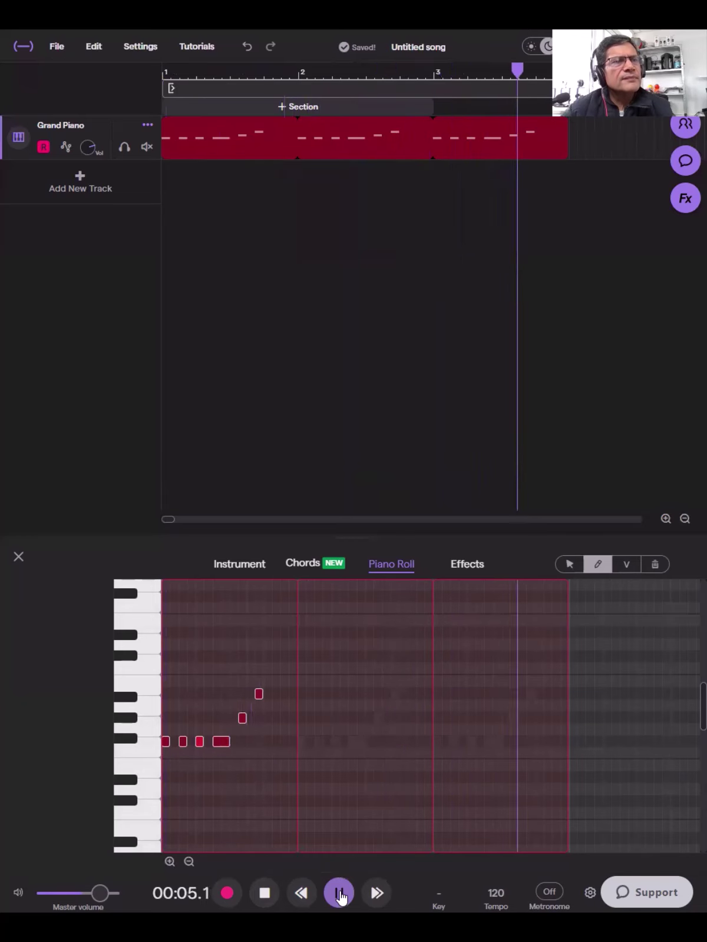
{"action": "left_click", "coordinate": [339, 895]}
{"action": "left_click", "coordinate": [272, 895]}
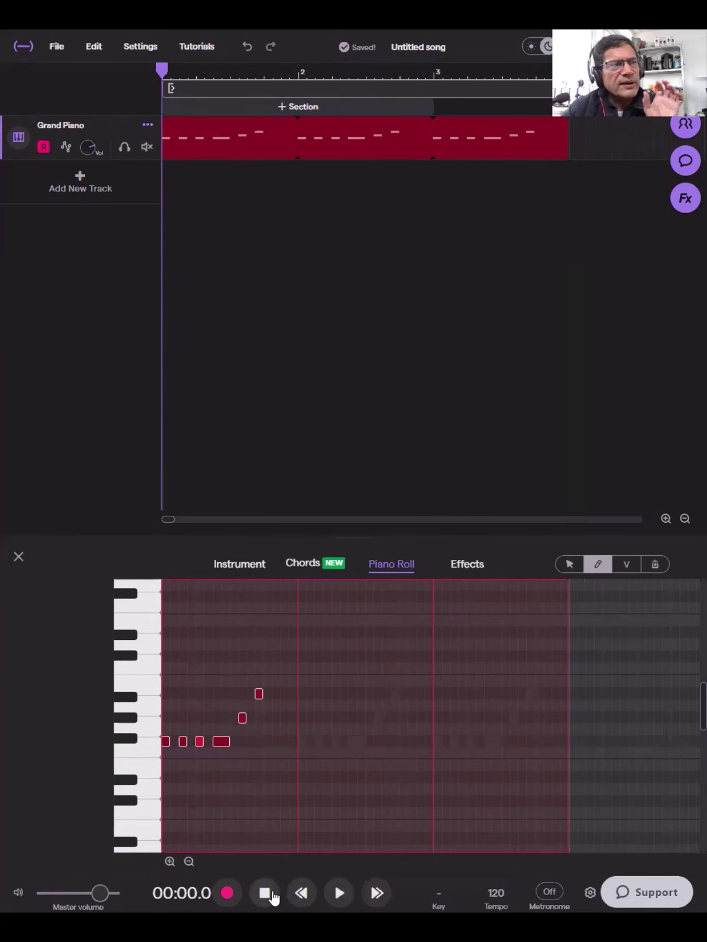
{"action": "left_click", "coordinate": [564, 566]}
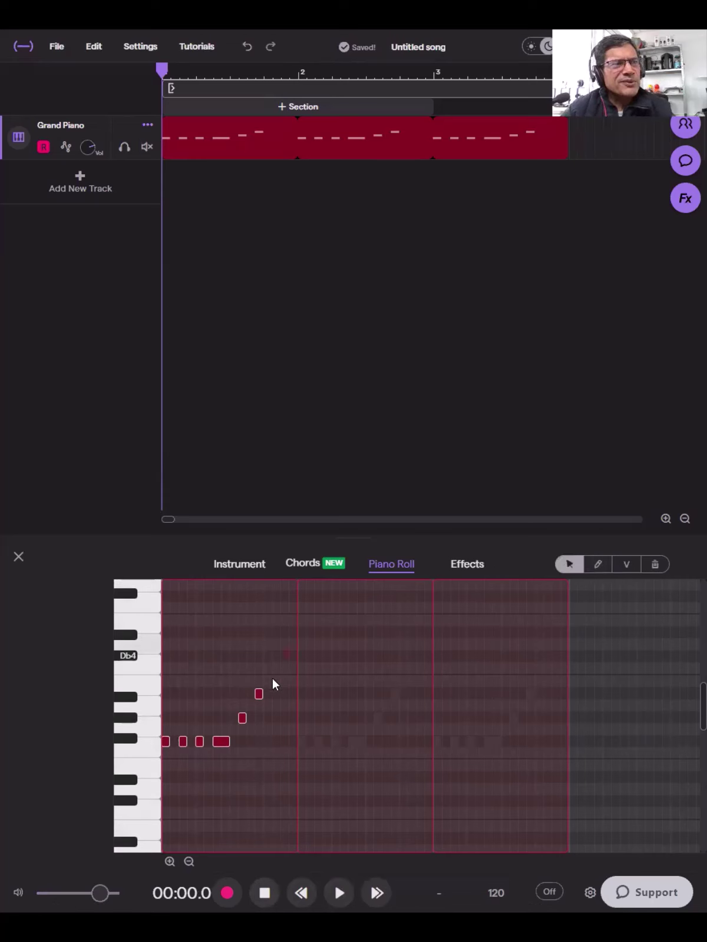
{"action": "left_click_drag", "start_coordinate": [295, 652], "coordinate": [237, 746]}
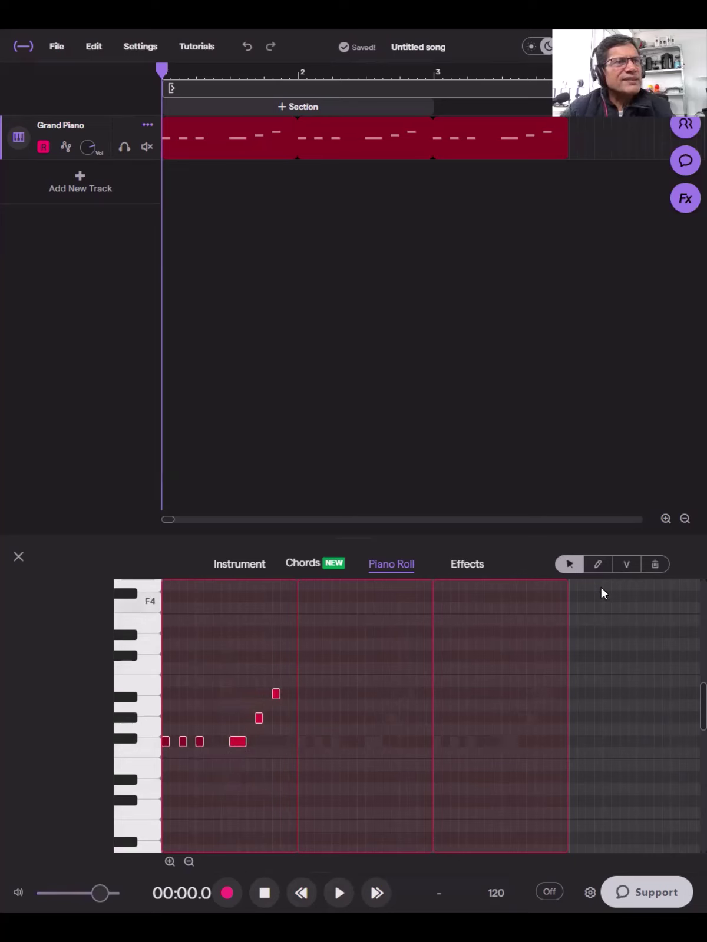
Draw a fourth short note before the long note and play the edited melody
{"action": "left_click", "coordinate": [597, 565]}
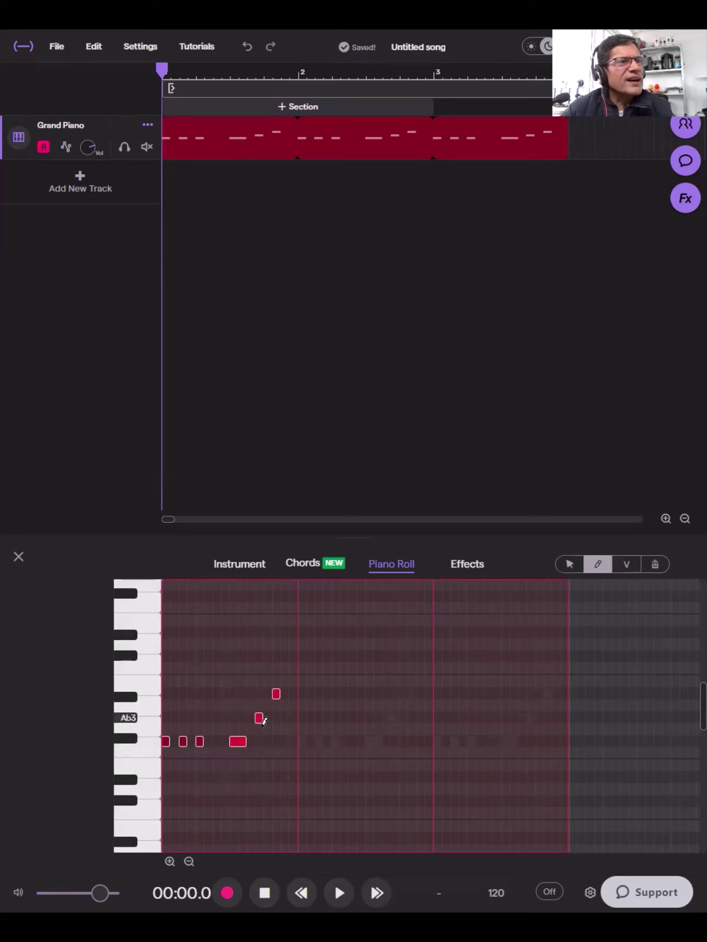
{"action": "left_click", "coordinate": [217, 742]}
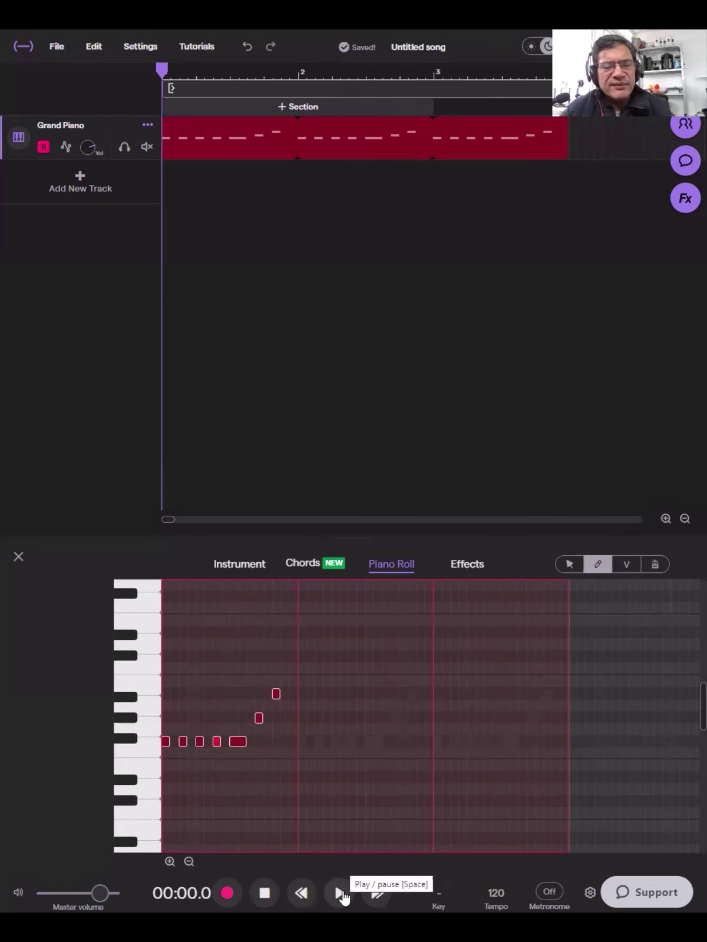
{"action": "left_click", "coordinate": [340, 893]}
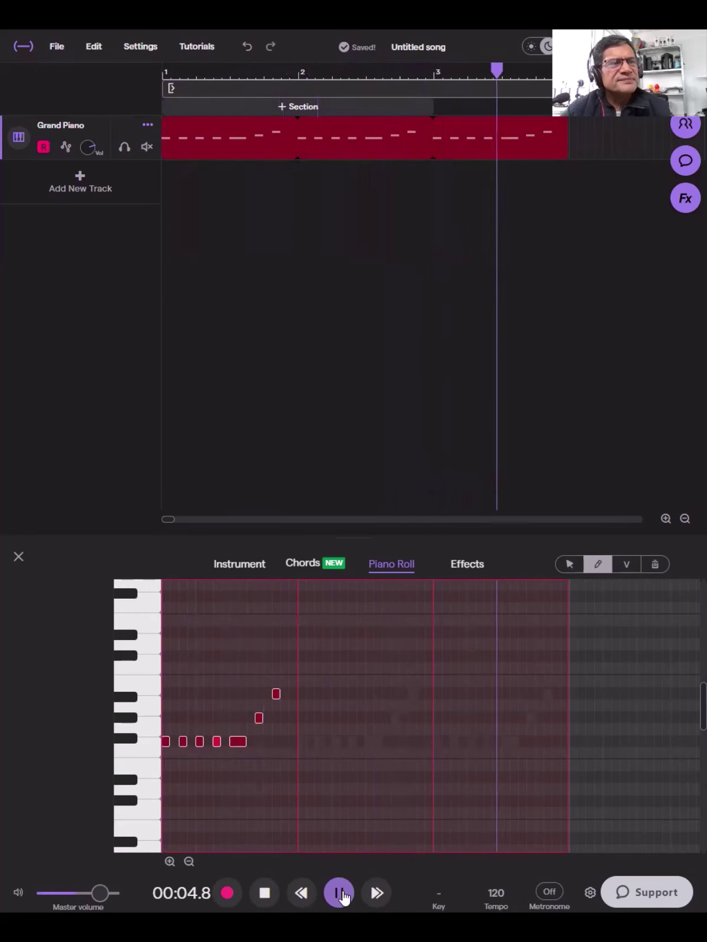
{"action": "left_click", "coordinate": [340, 894]}
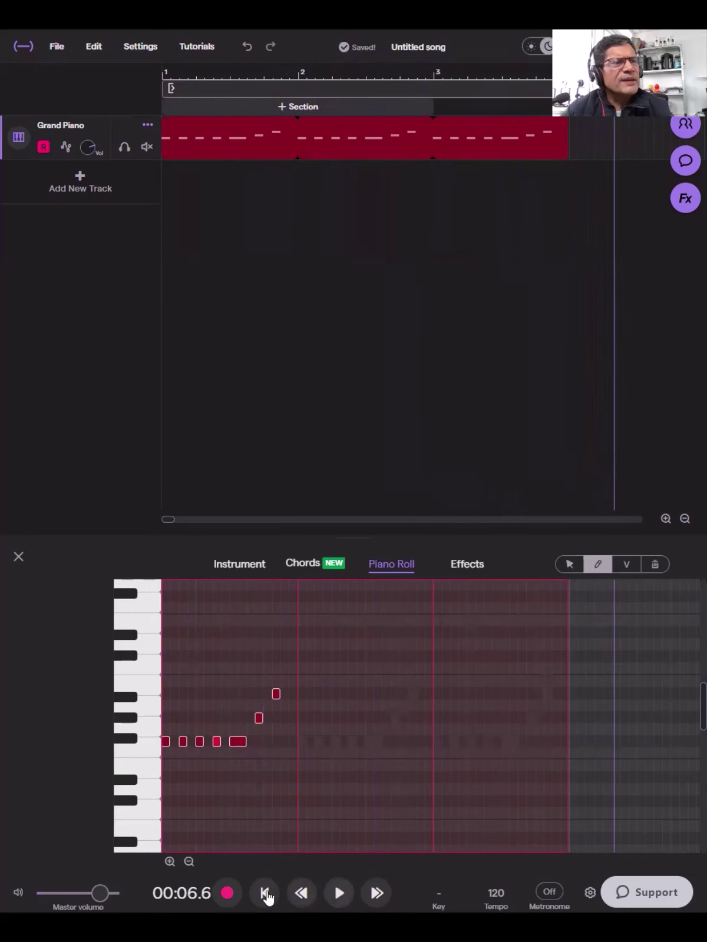
Return to the start and zoom the timeline out three steps to show bars 1–8
{"action": "left_click", "coordinate": [265, 893]}
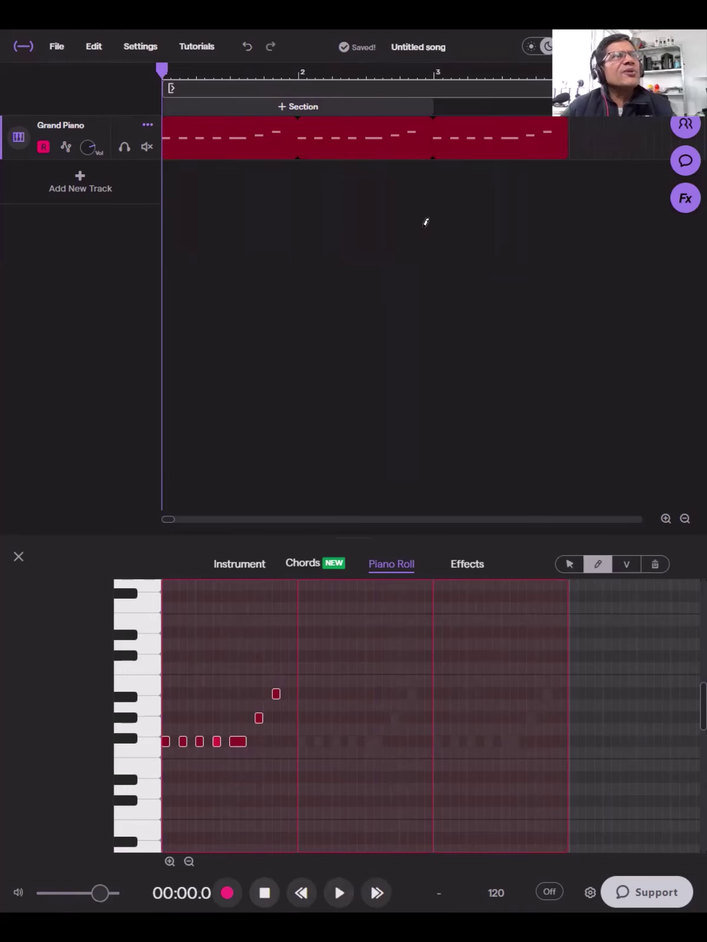
{"action": "left_click", "coordinate": [683, 519]}
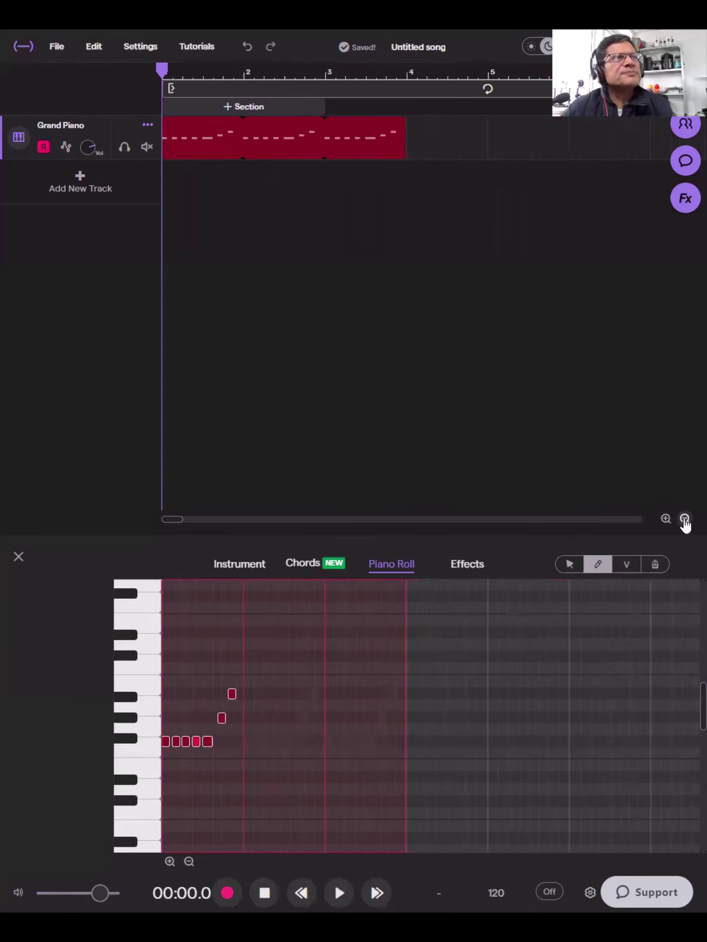
{"action": "left_click", "coordinate": [683, 519]}
{"action": "left_click", "coordinate": [683, 520]}
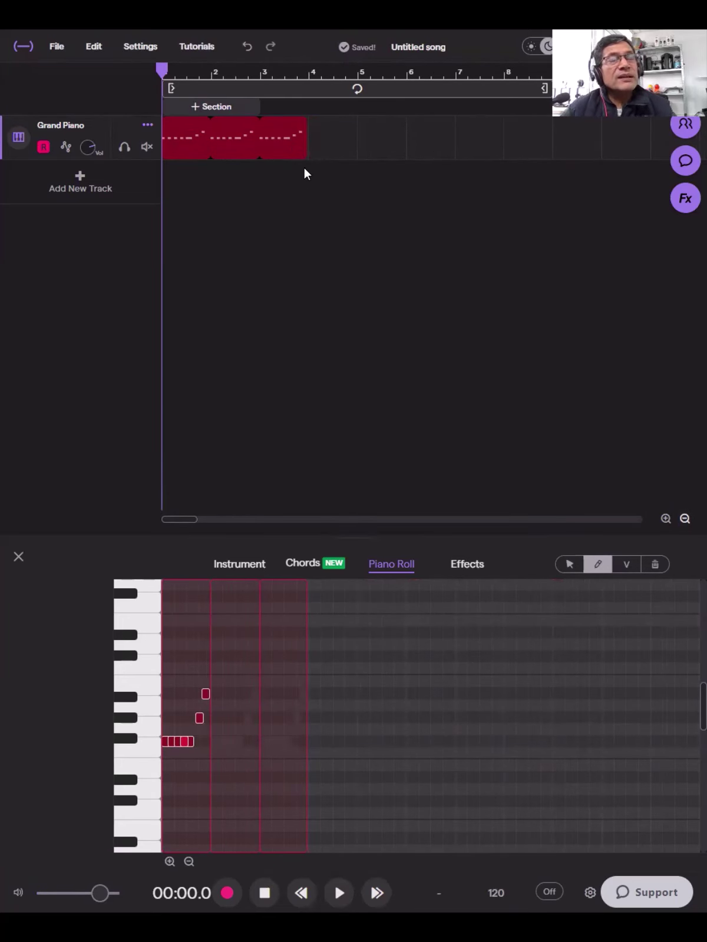
Loop the region out to bar 9, enable a cycle range ending at bar 9, and play it
{"action": "mouse_move", "coordinate": [185, 139]}
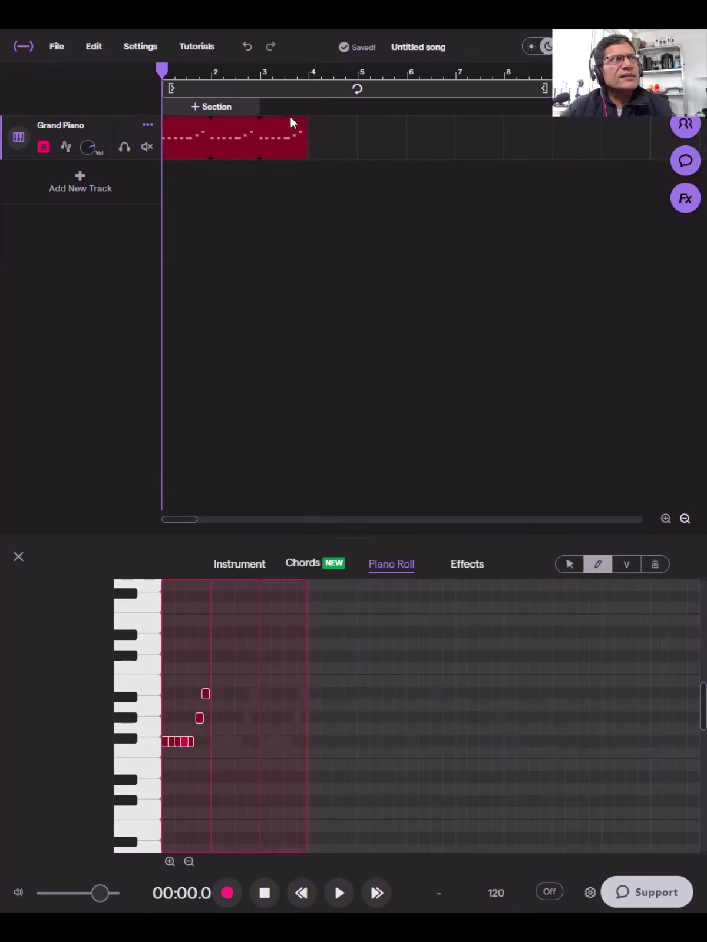
{"action": "left_click_drag", "start_coordinate": [299, 122], "coordinate": [504, 178]}
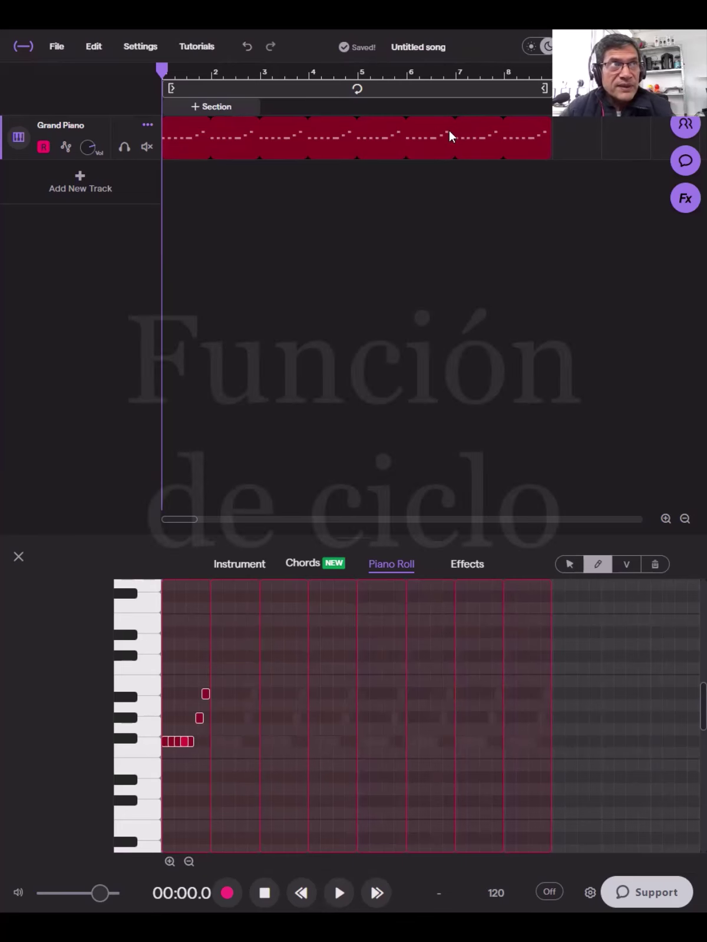
{"action": "left_click", "coordinate": [387, 89]}
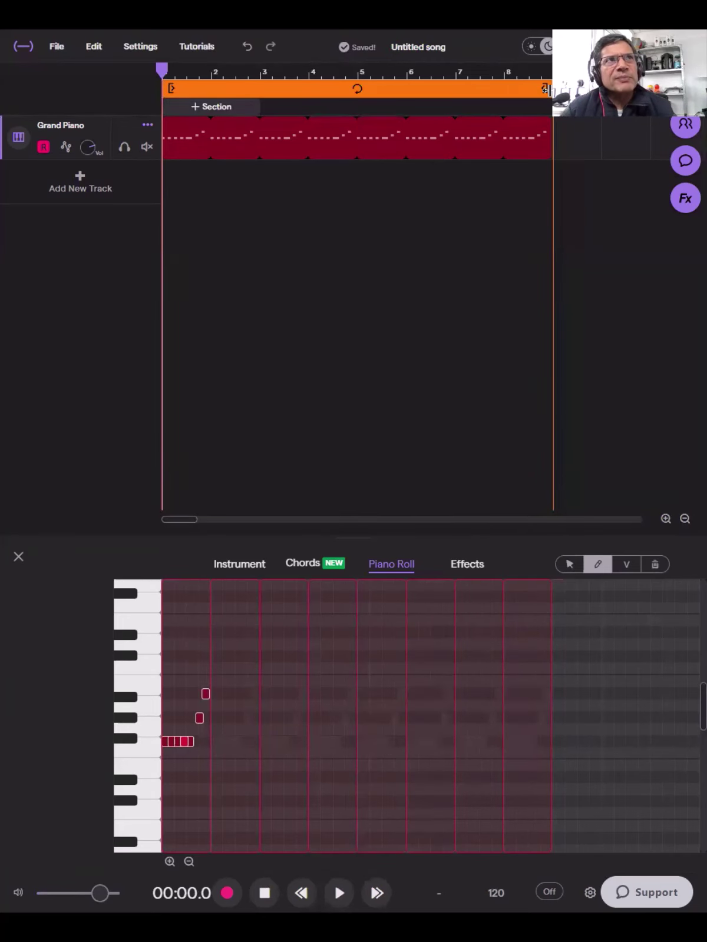
{"action": "mouse_move", "coordinate": [544, 88]}
{"action": "left_mouse_down"}
{"action": "mouse_move", "coordinate": [455, 88]}
{"action": "mouse_move", "coordinate": [564, 88]}
{"action": "mouse_move", "coordinate": [543, 101]}
{"action": "mouse_move", "coordinate": [546, 106]}
{"action": "left_mouse_up"}
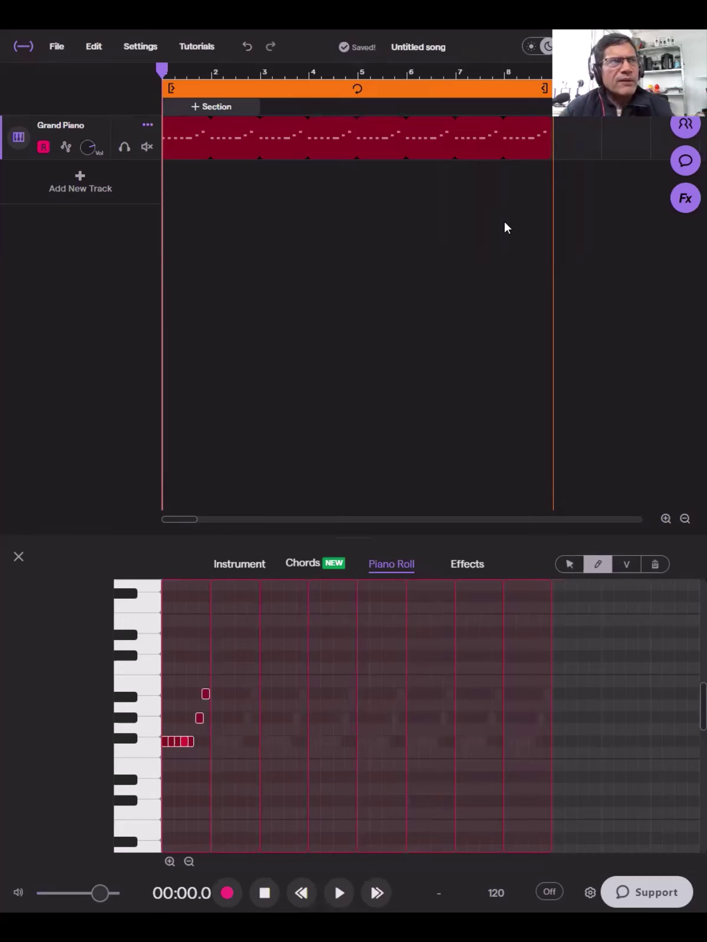
{"action": "left_click", "coordinate": [338, 893]}
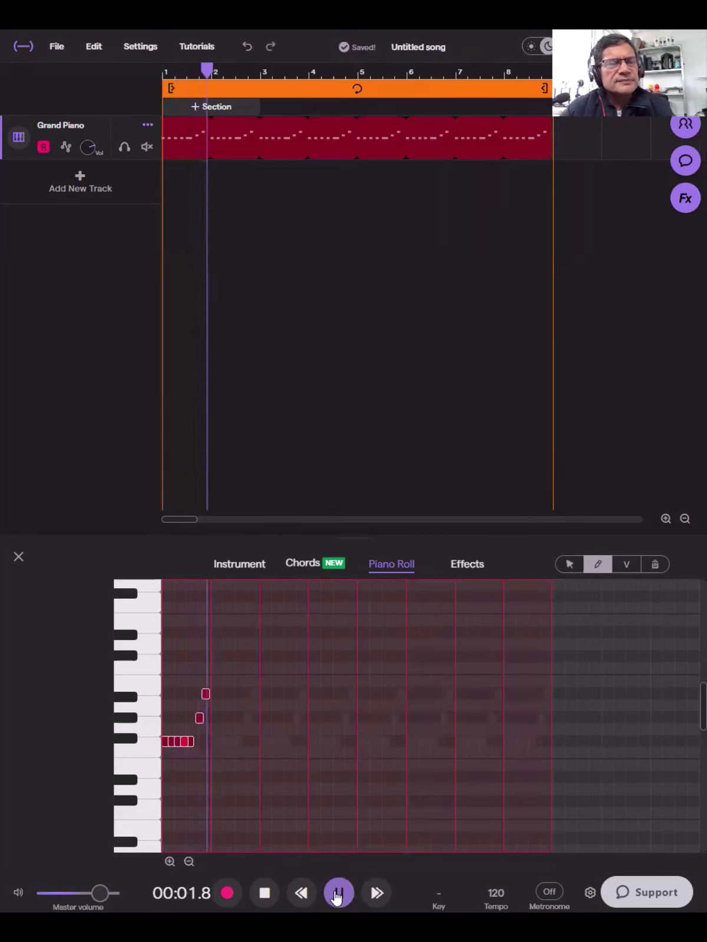